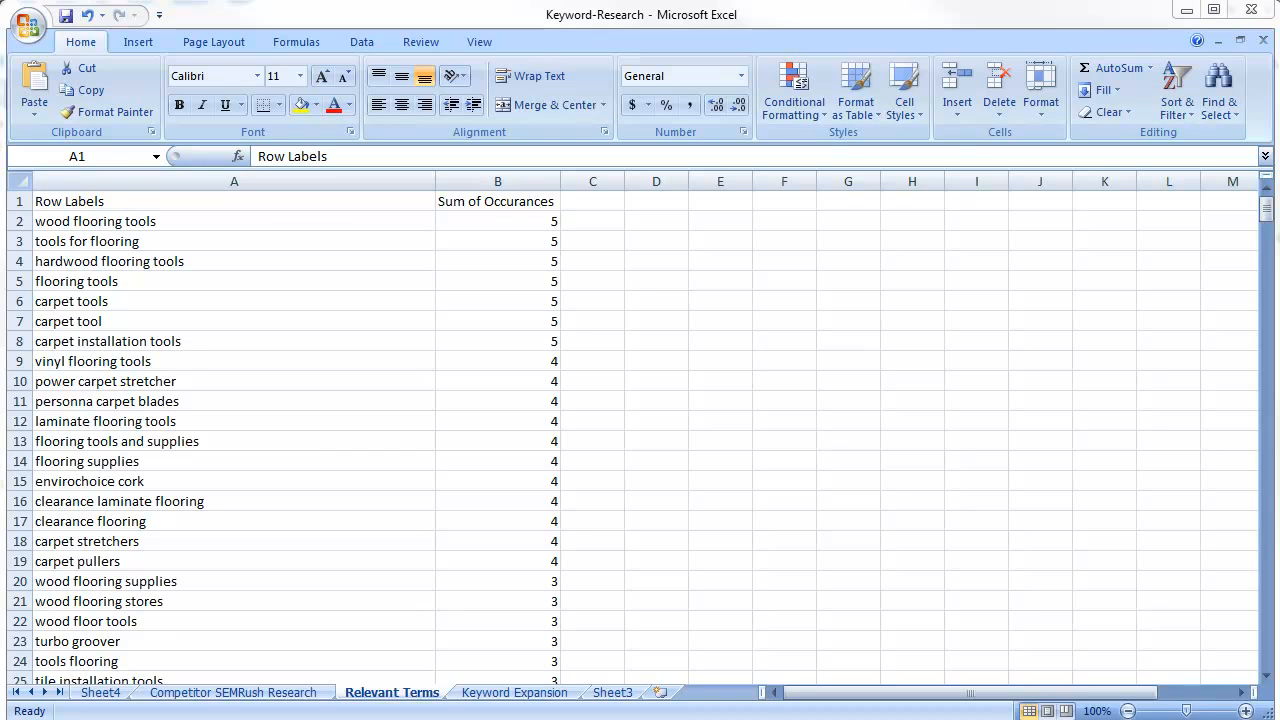
# Step: Bring the Keyword-Research workbook to the front, showing the Relevant Terms flooring keywords
pyautogui.click(163, 218)
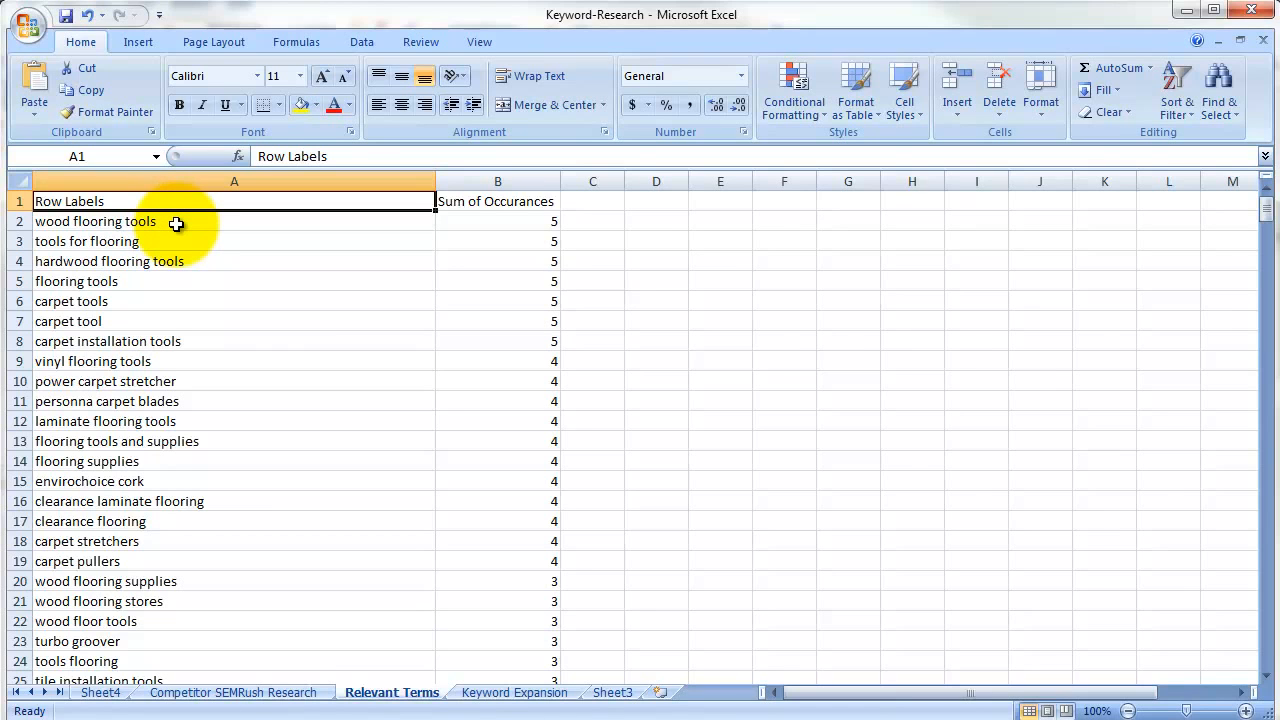
# Step: Copy the flooring keywords from column A, then select the Google 'google keyword tool' query text
pyautogui.click(176, 224)
pyautogui.moveTo(172, 221); pyautogui.dragTo(180, 669)
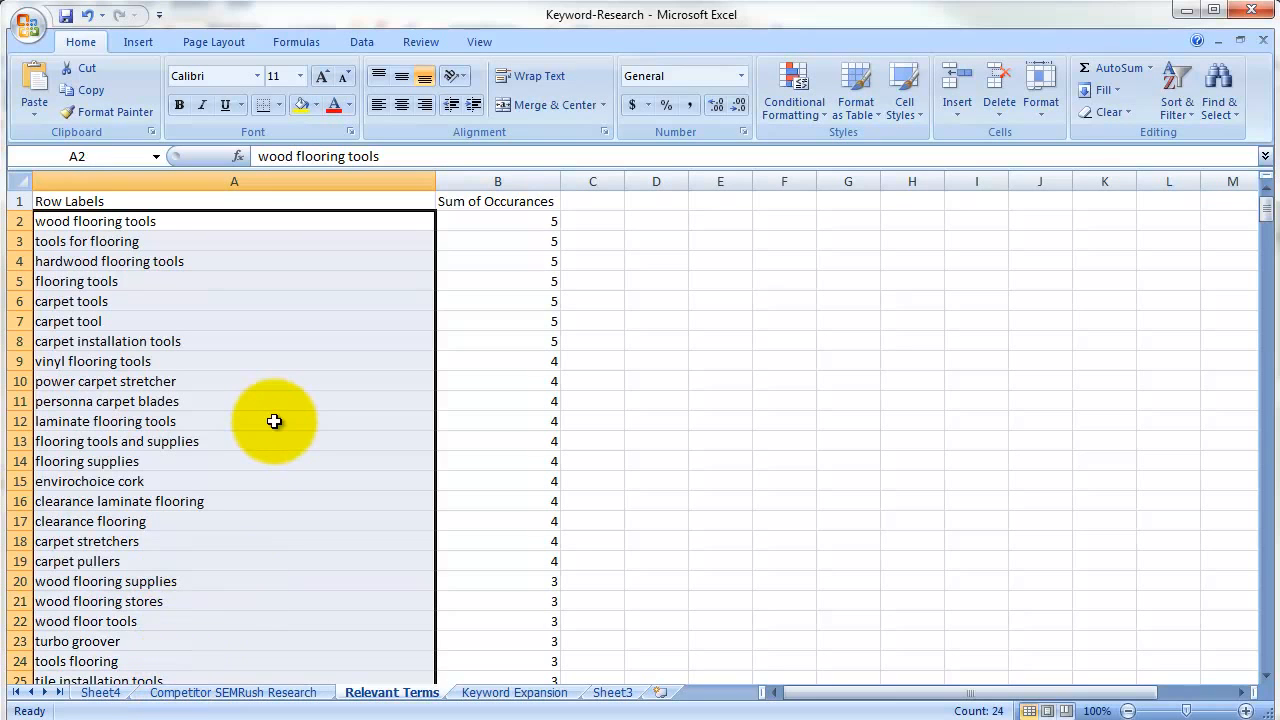
pyautogui.hotkey('ctrl', 'c')
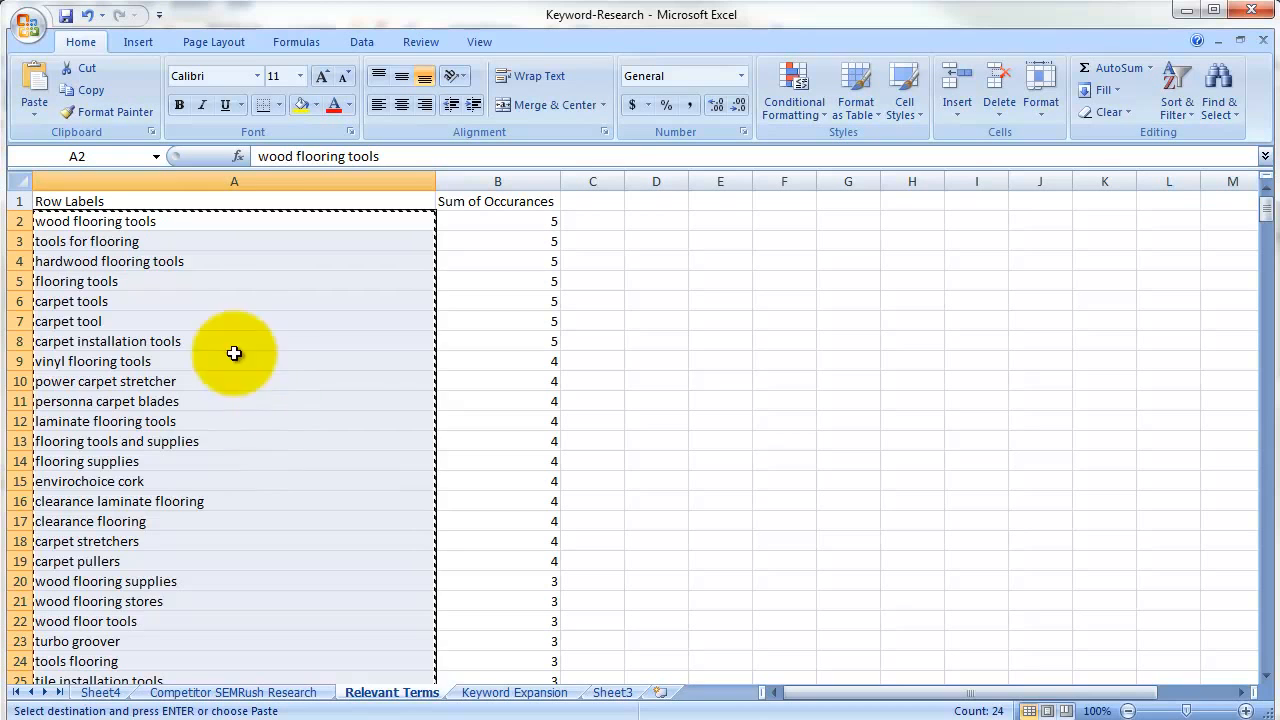
pyautogui.rightClick(212, 289)
pyautogui.click(72, 326)
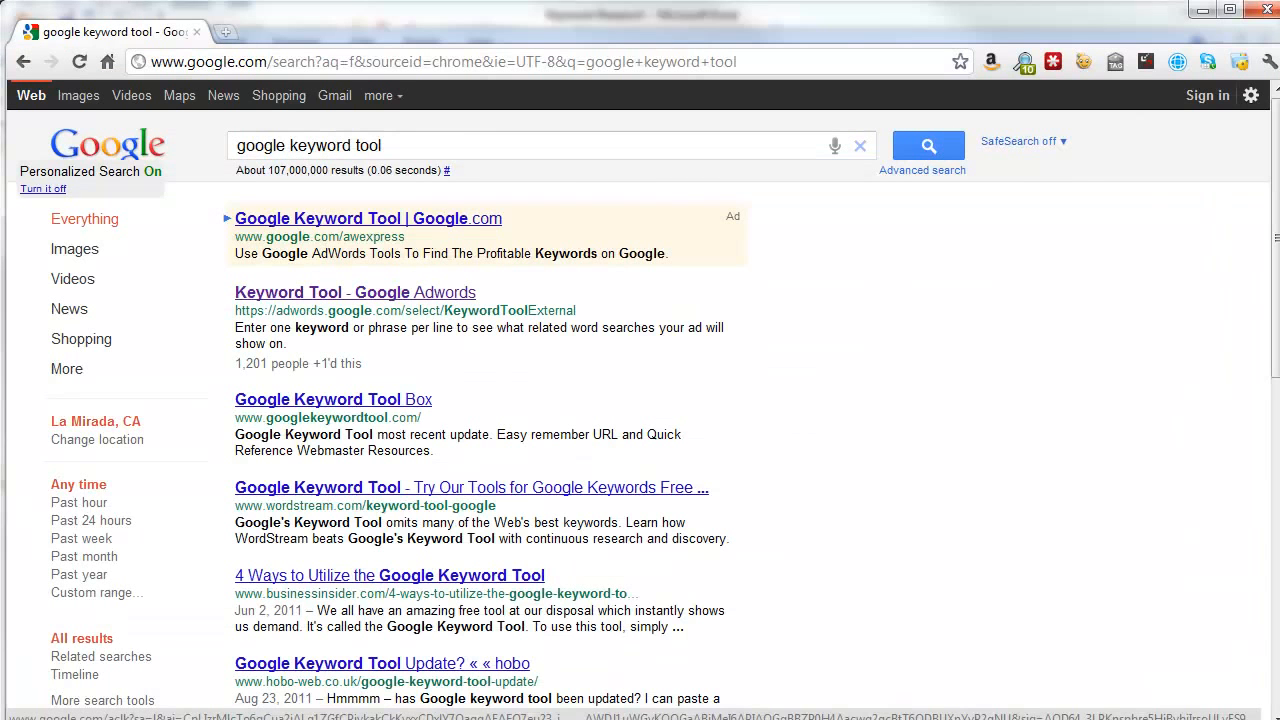
pyautogui.click(400, 144)
pyautogui.moveTo(400, 144); pyautogui.dragTo(232, 130)
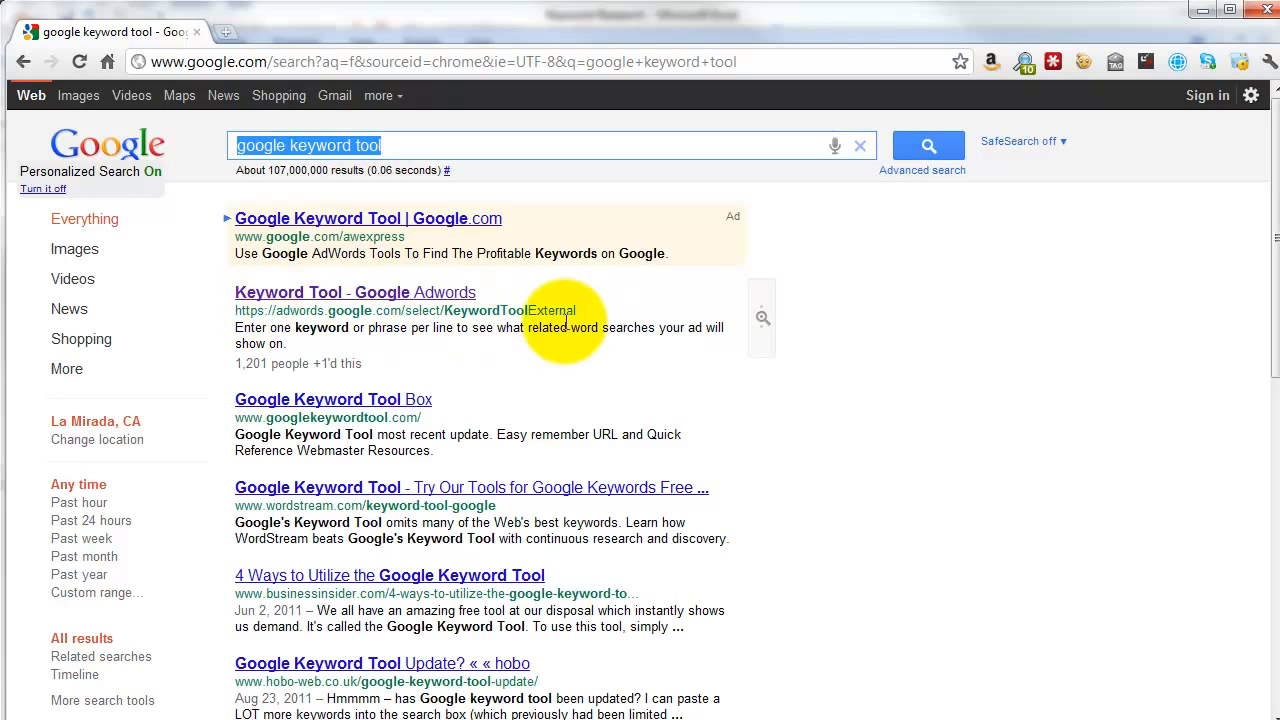
# Step: Open the 'Keyword Tool - Google Adwords' search result
pyautogui.click(403, 295)
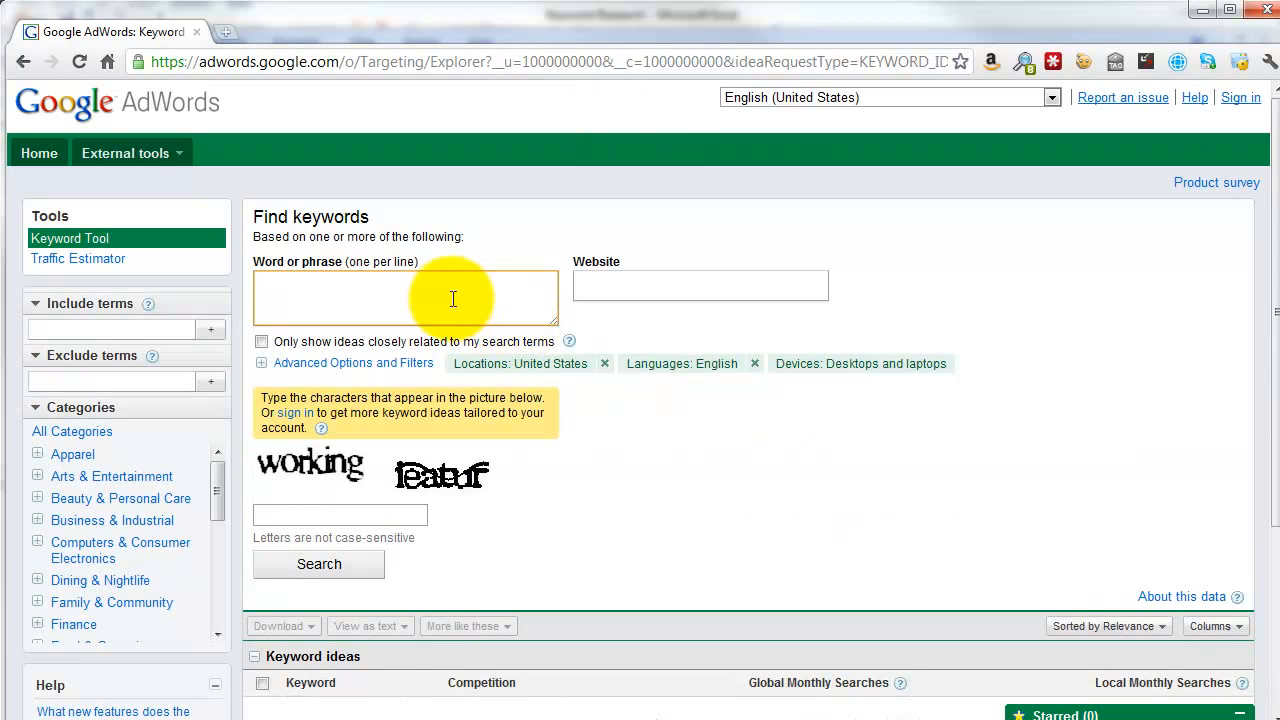
# Step: Paste the flooring keywords into Word or phrase, fill in the captcha, and run the search
pyautogui.hotkey('ctrl', 'v')
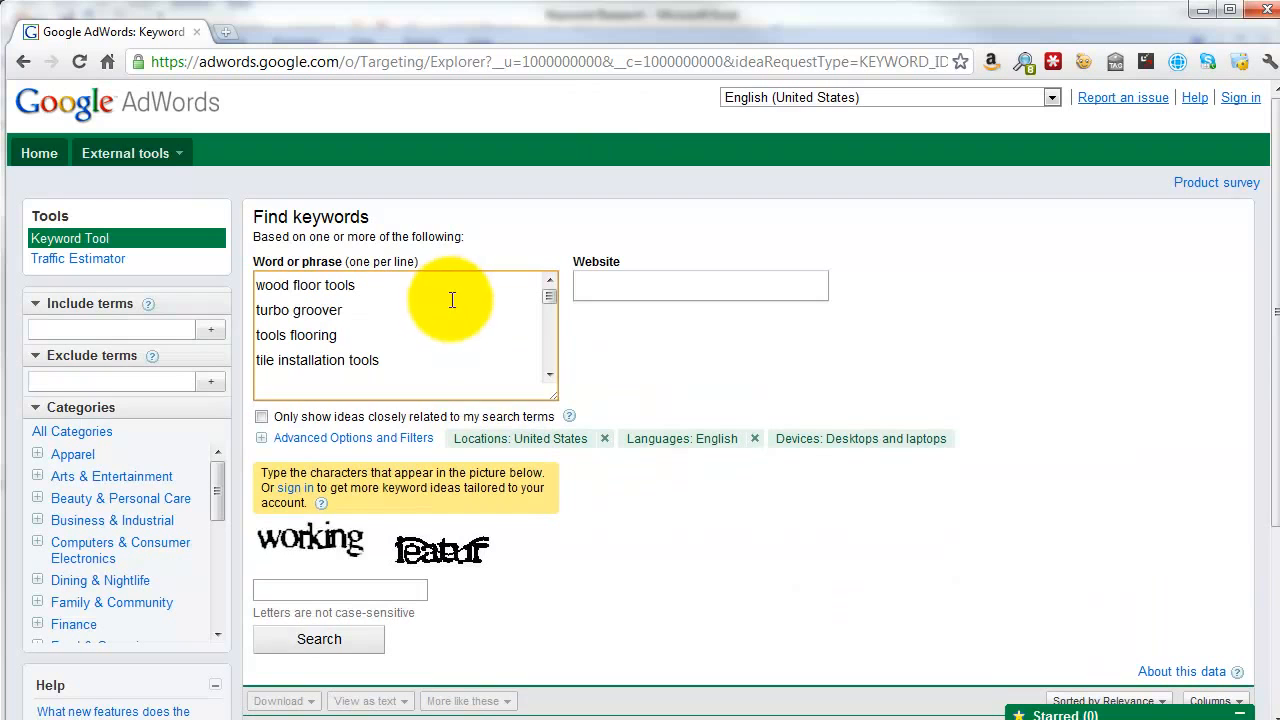
pyautogui.click(323, 588)
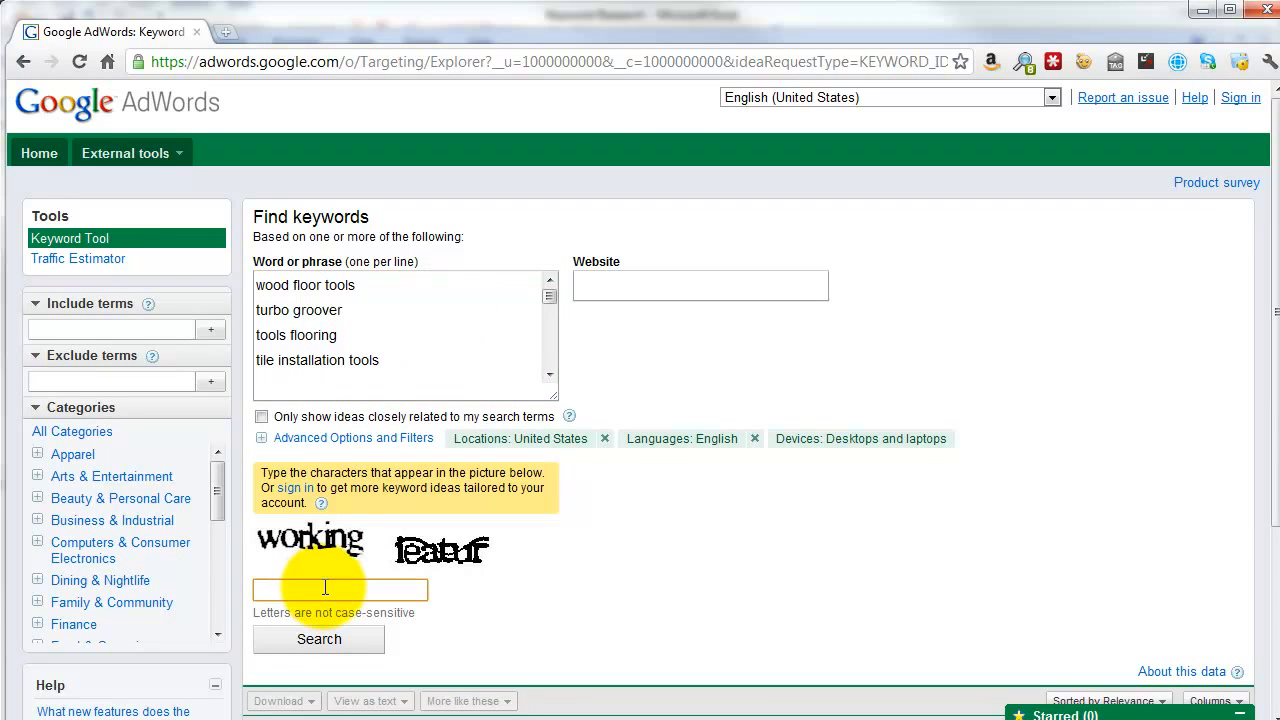
pyautogui.write('working ieatuf')
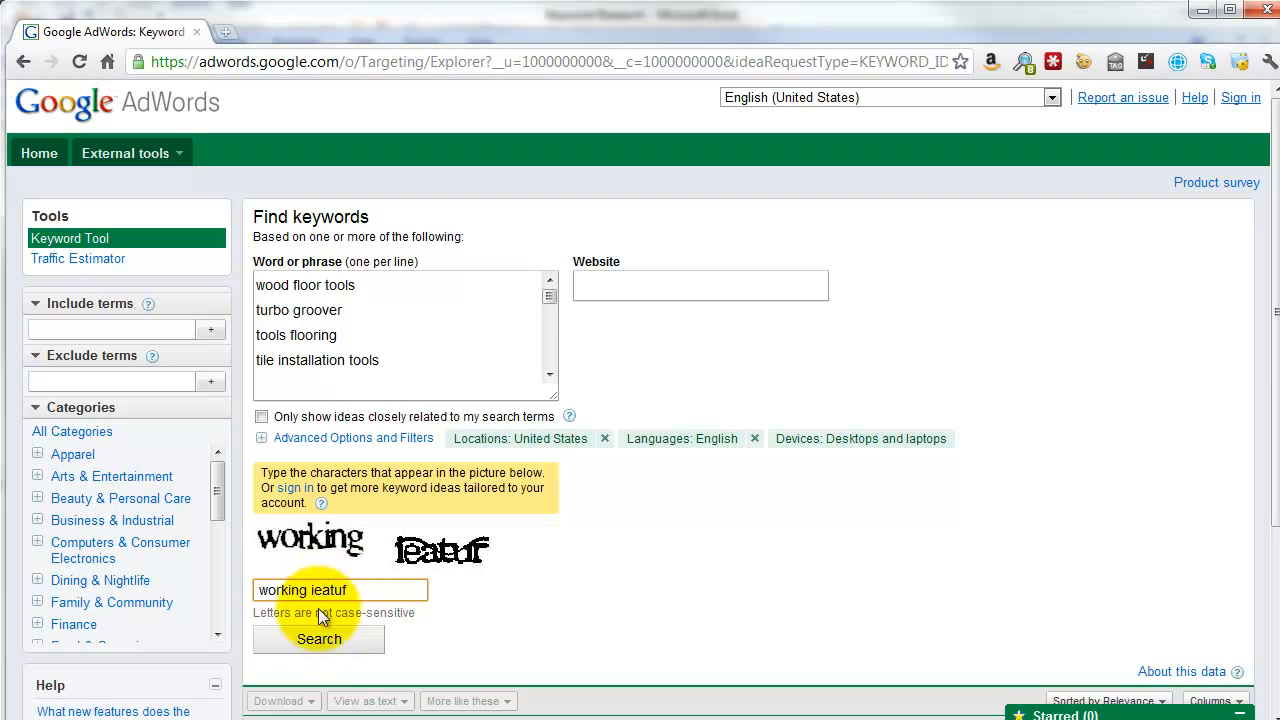
pyautogui.click(321, 645)
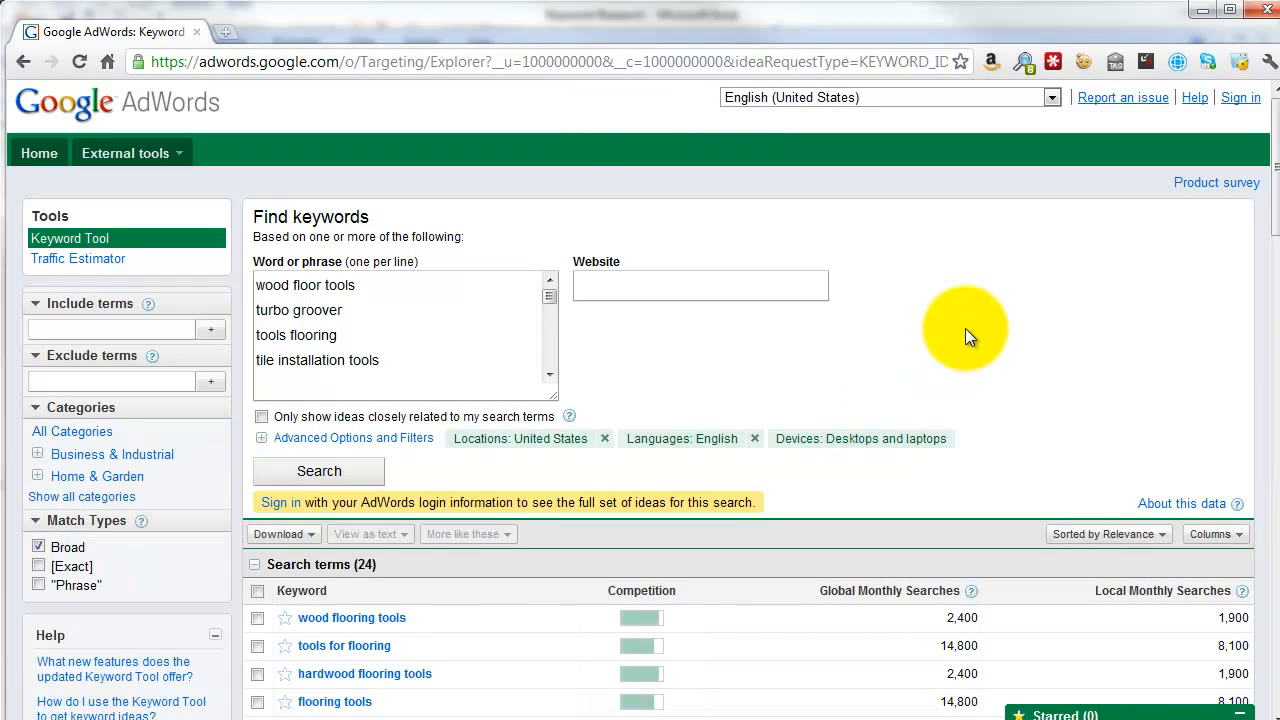
# Step: Tick the [Exact] match type and untick Broad in the sidebar
pyautogui.moveTo(1274, 172)
pyautogui.mouseDown()
pyautogui.moveTo(1275, 255)
pyautogui.moveTo(1274, 168)
pyautogui.mouseUp()
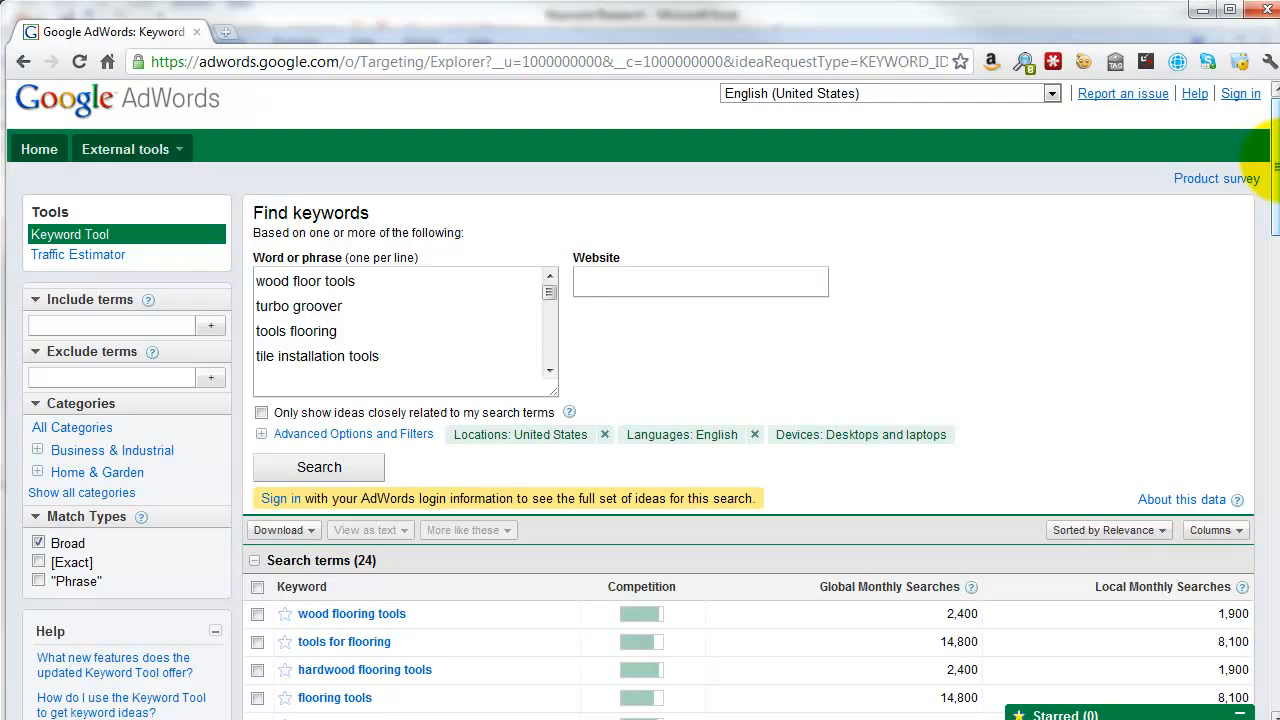
pyautogui.moveTo(1274, 165); pyautogui.dragTo(1276, 188)
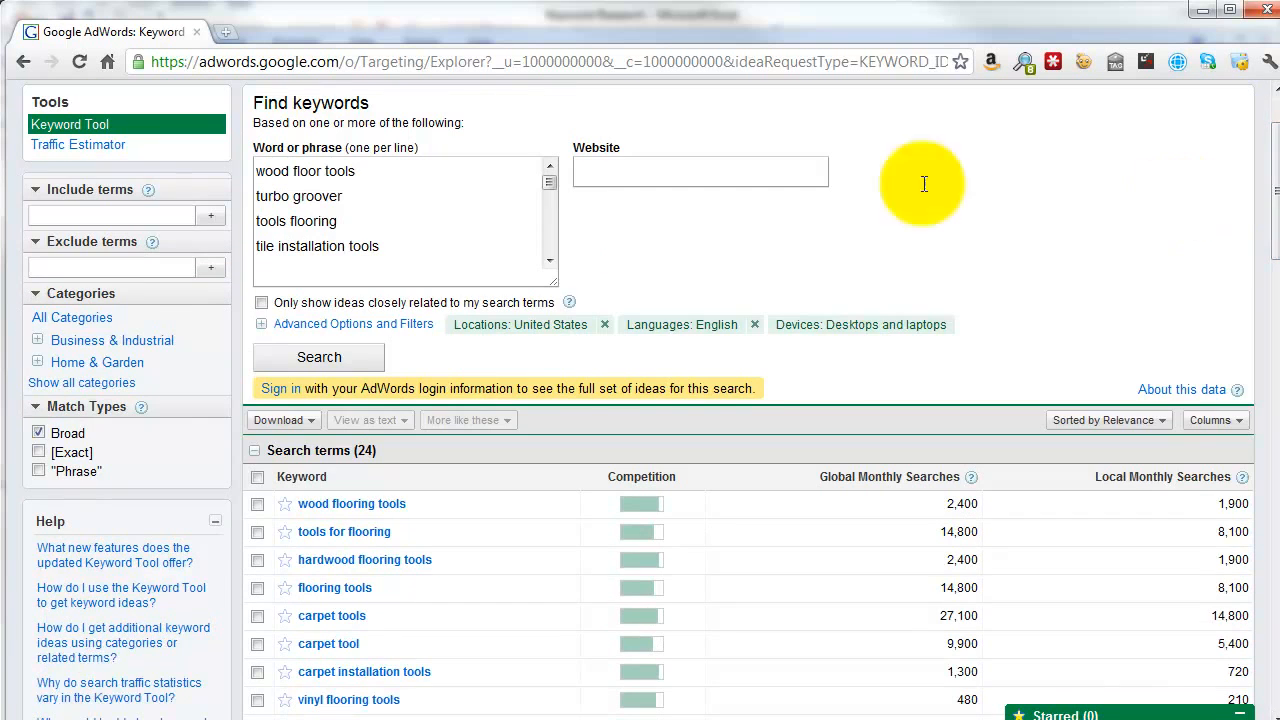
pyautogui.click(38, 455)
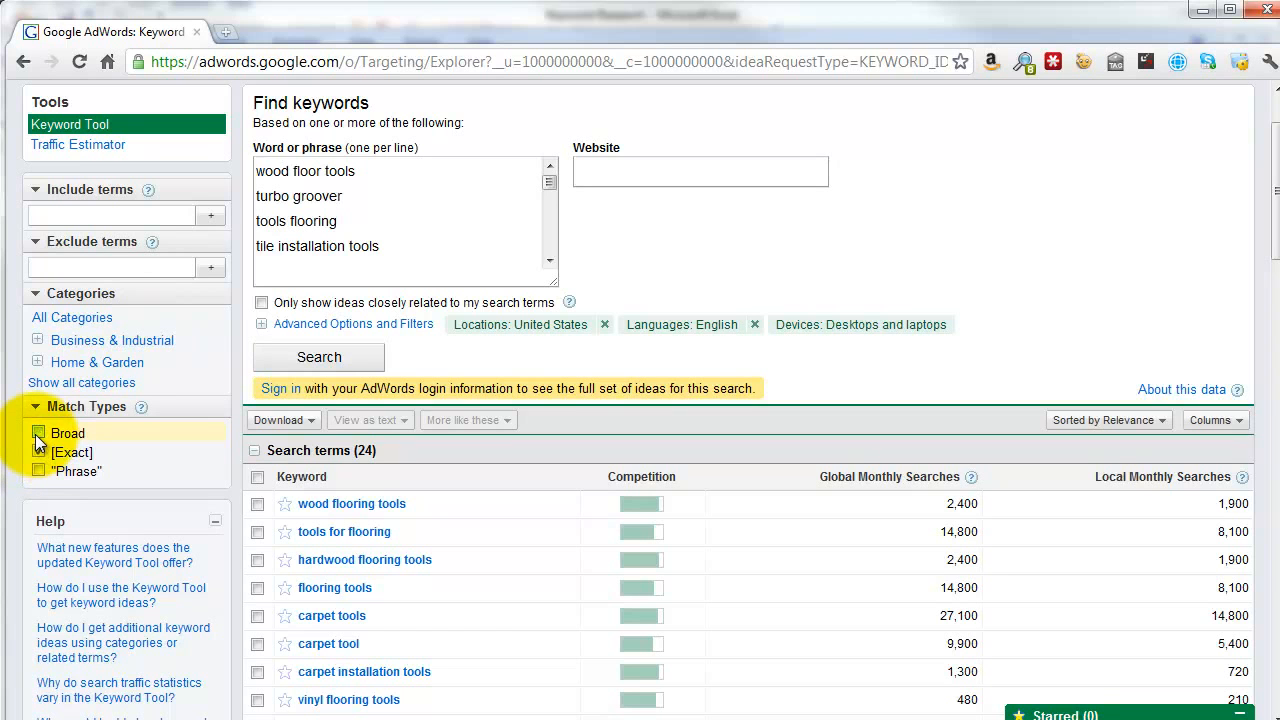
pyautogui.click(38, 434)
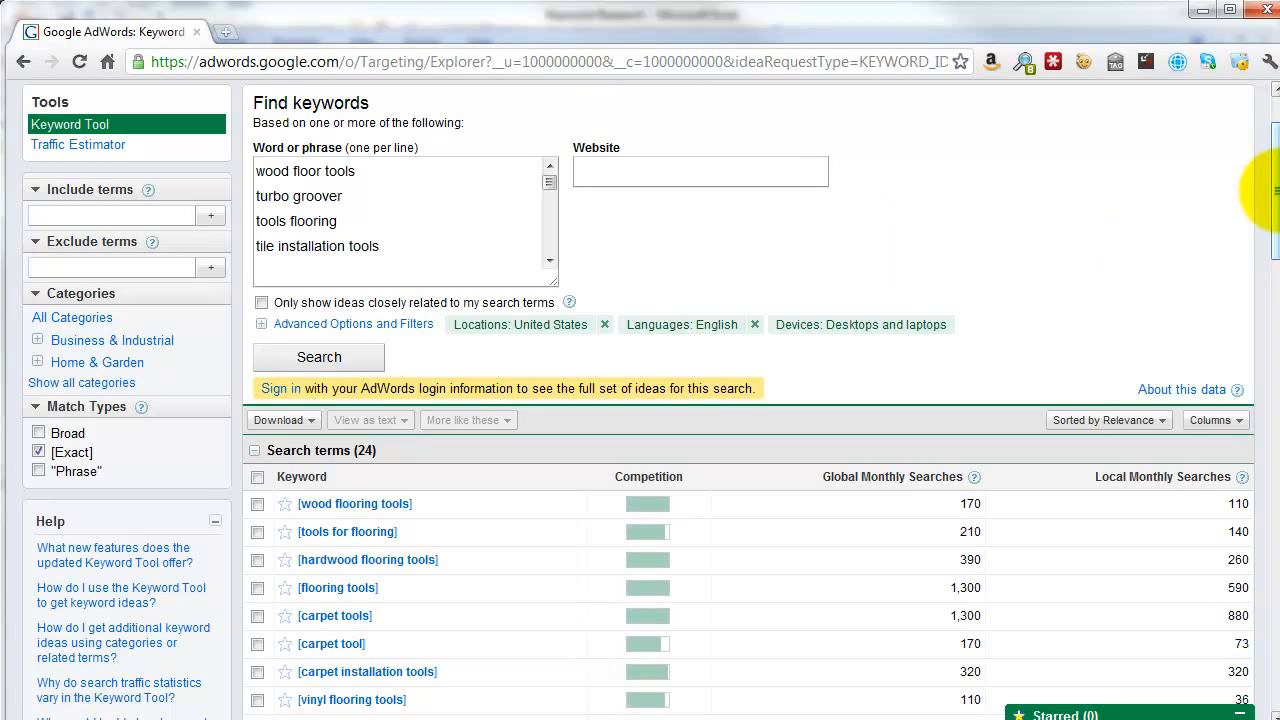
pyautogui.moveTo(1270, 190); pyautogui.dragTo(1275, 250)
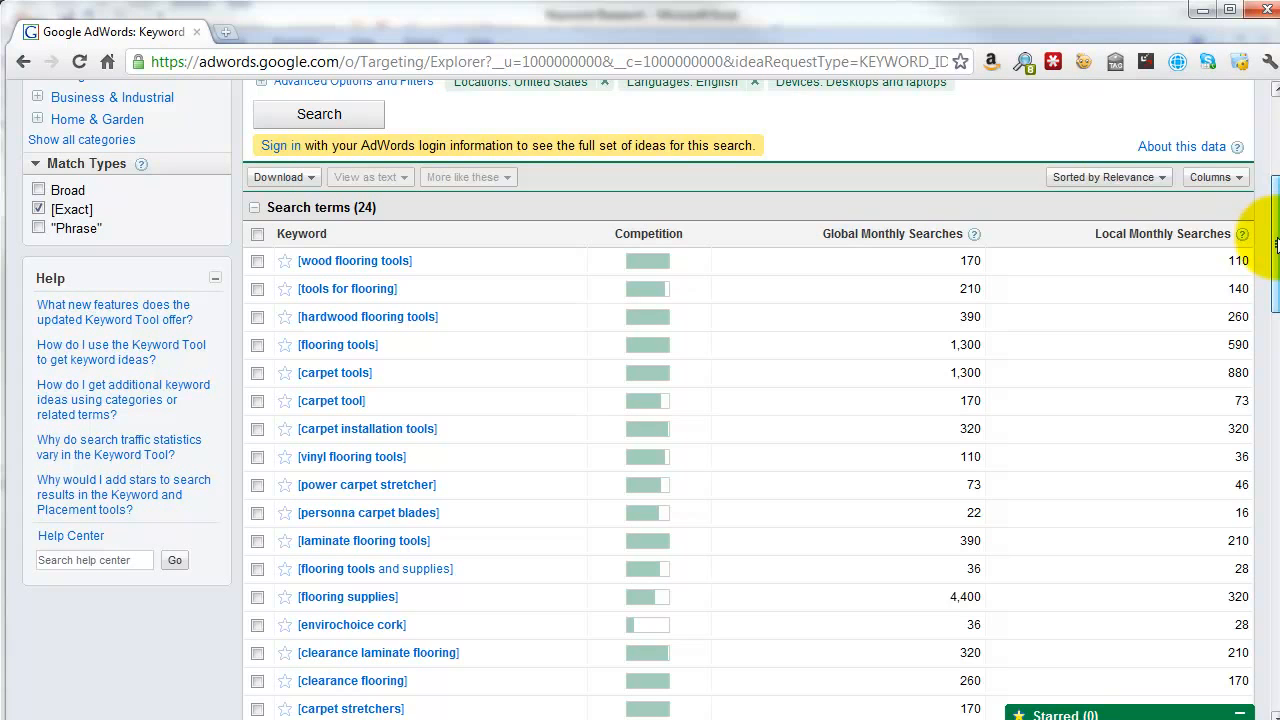
pyautogui.moveTo(1277, 245); pyautogui.dragTo(1277, 260)
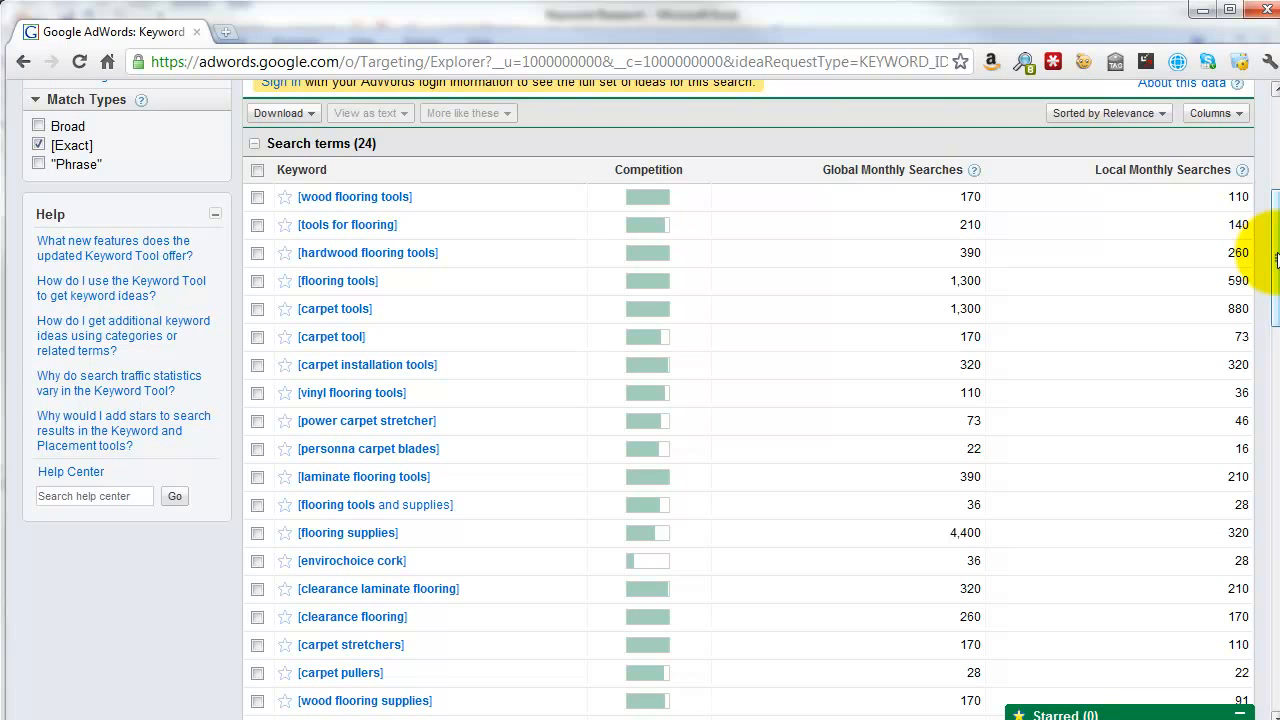
pyautogui.moveTo(1276, 258); pyautogui.dragTo(1276, 240)
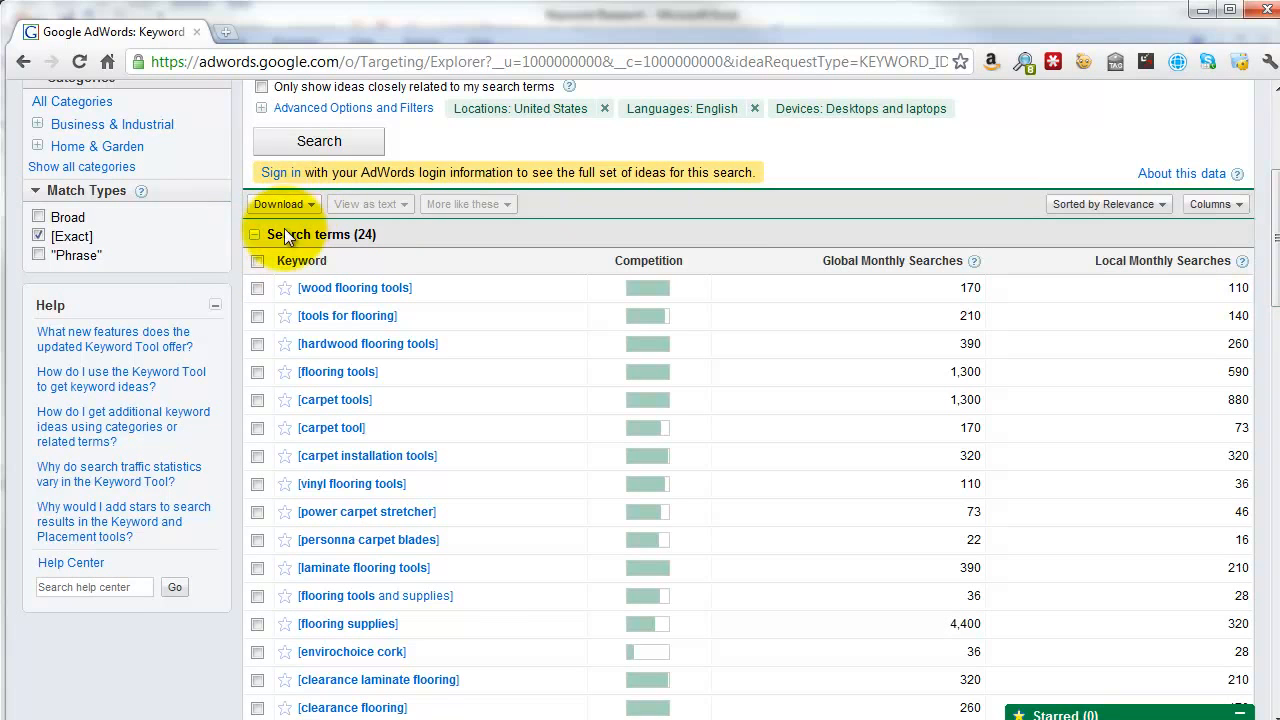
# Step: Select all 24 keywords and show 100 rows per page
pyautogui.click(258, 262)
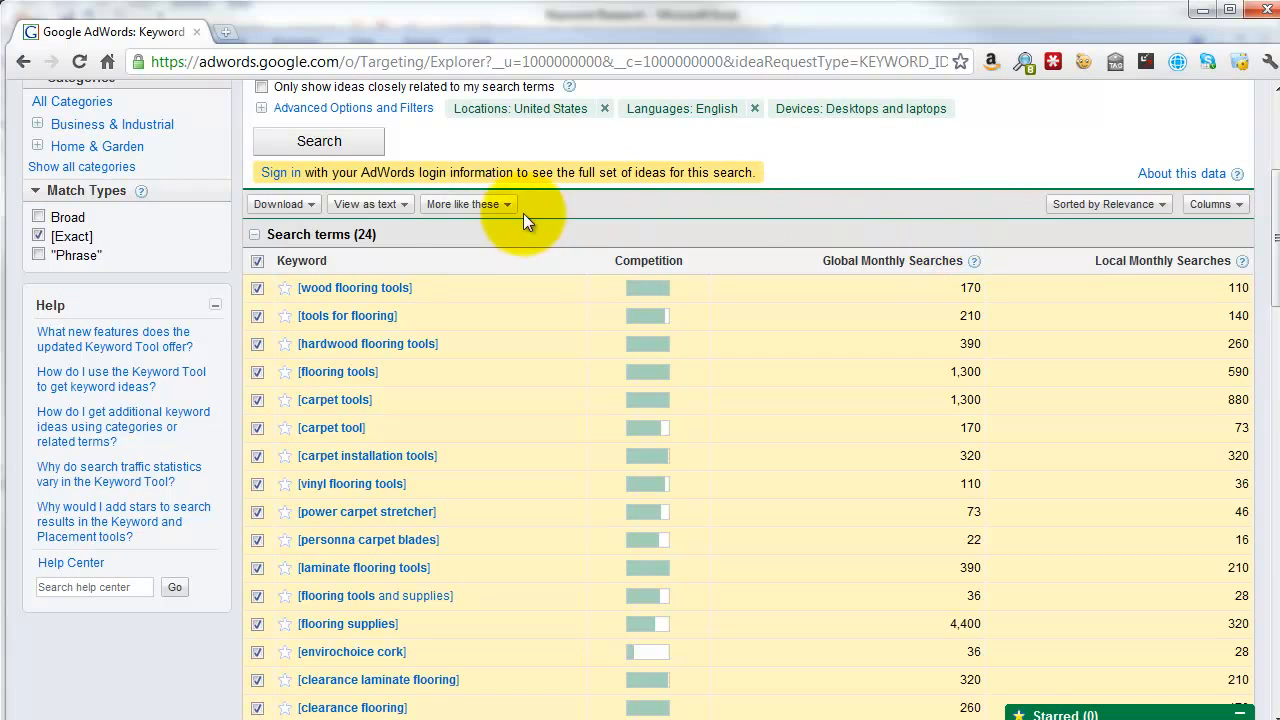
pyautogui.moveTo(1276, 215); pyautogui.dragTo(1276, 324)
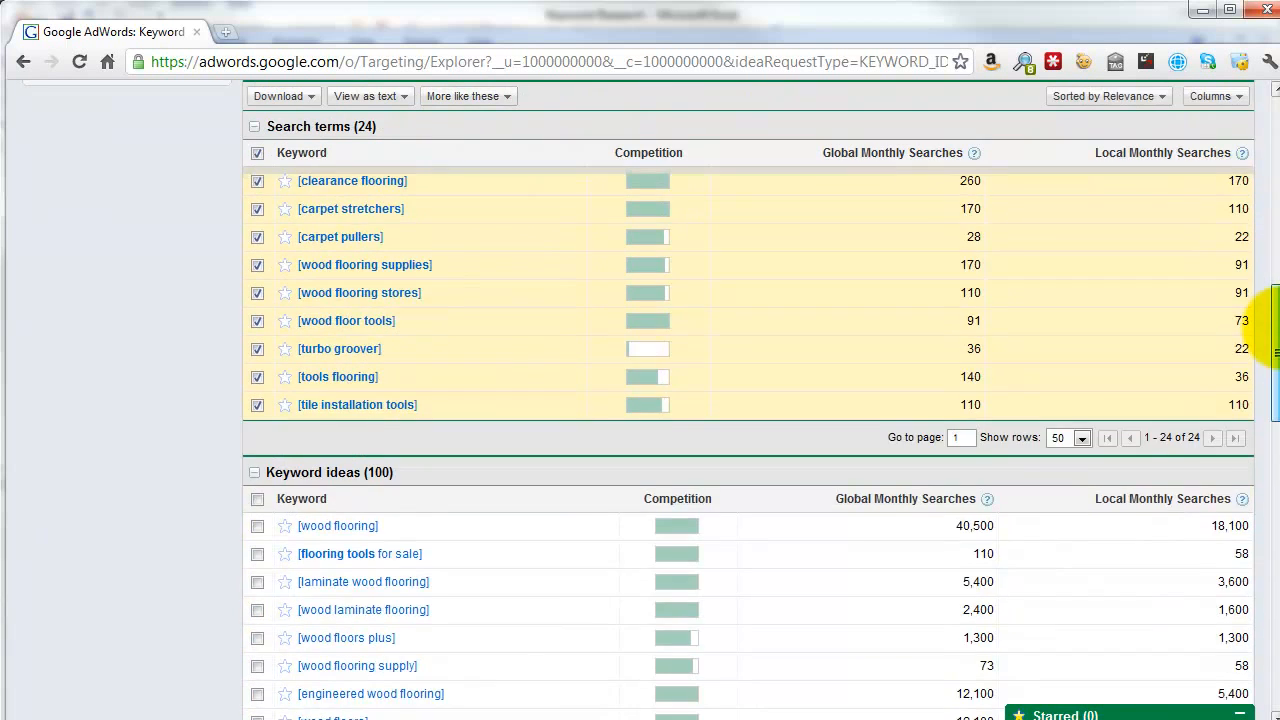
pyautogui.click(1080, 437)
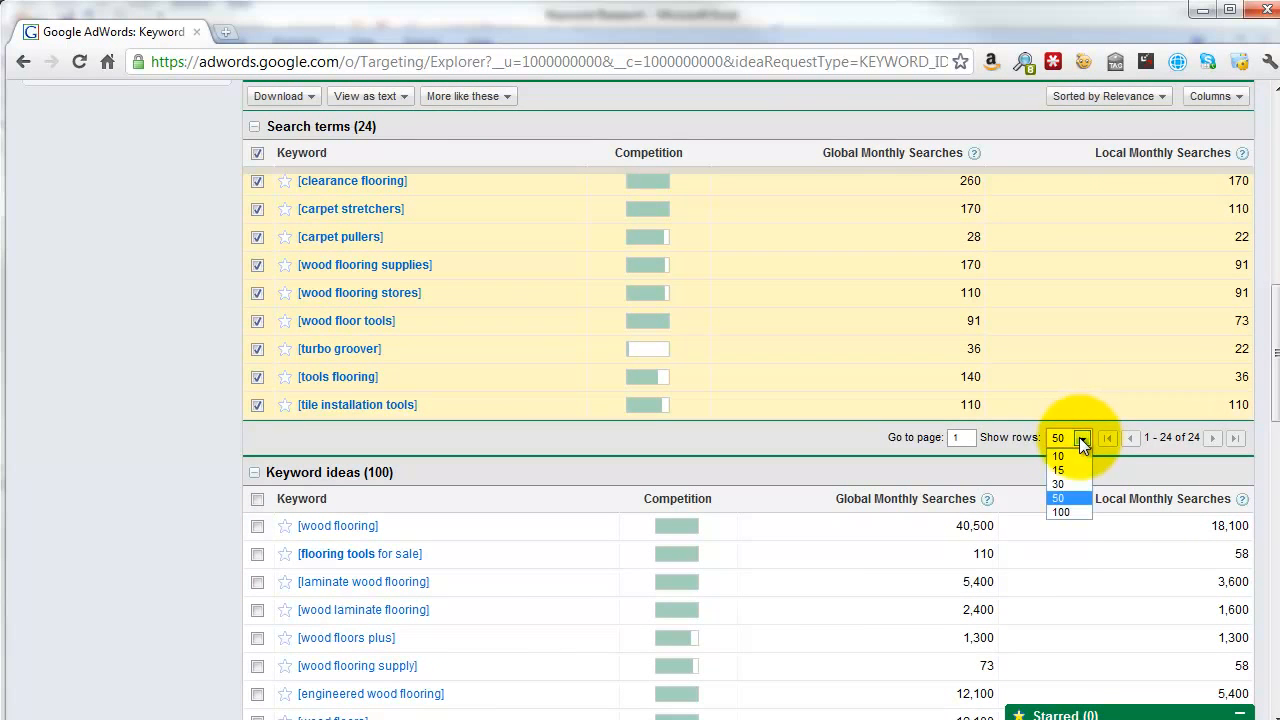
pyautogui.click(1067, 511)
pyautogui.moveTo(1276, 398); pyautogui.dragTo(1274, 270)
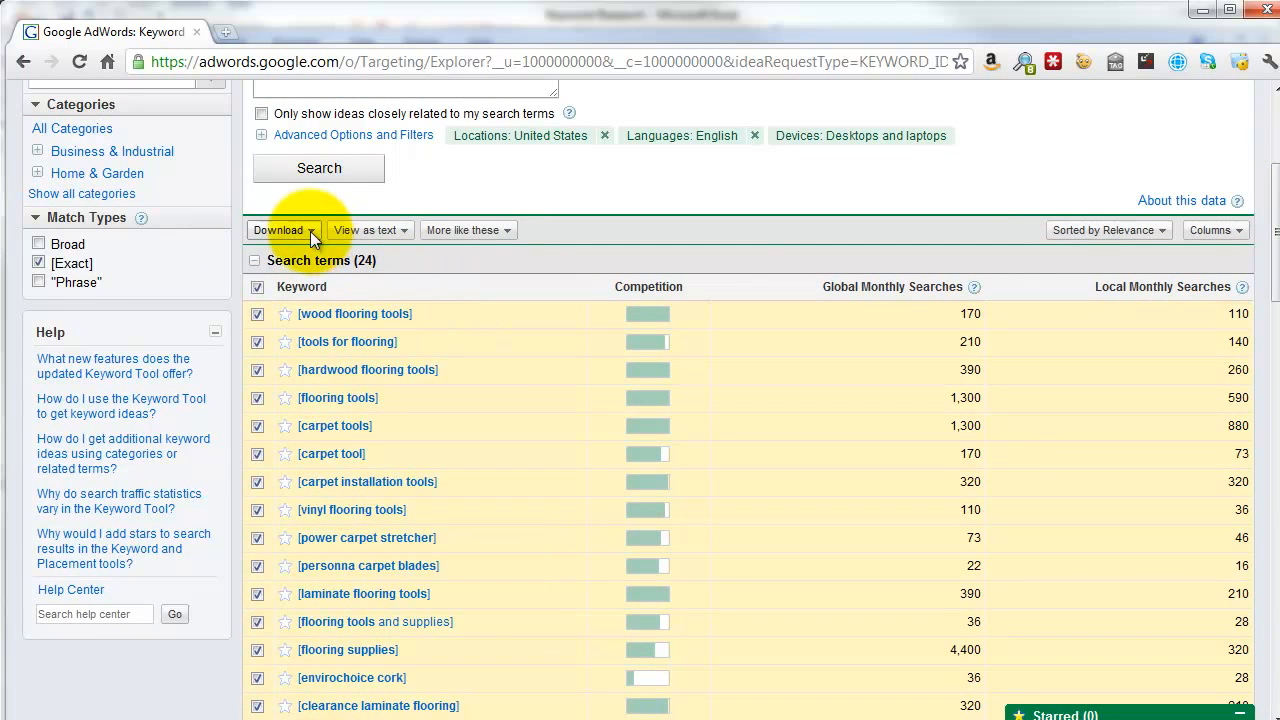
# Step: Download the selected keywords as CSV for Excel and open the downloaded file
pyautogui.click(285, 232)
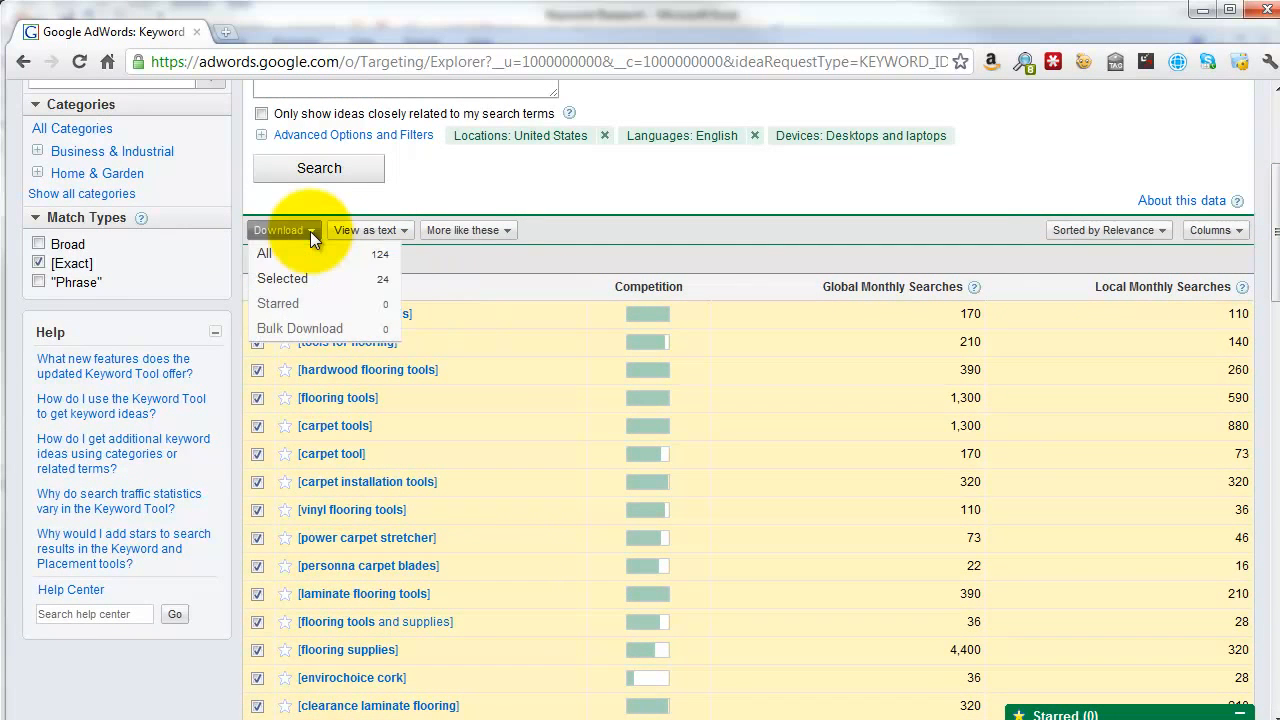
pyautogui.click(321, 280)
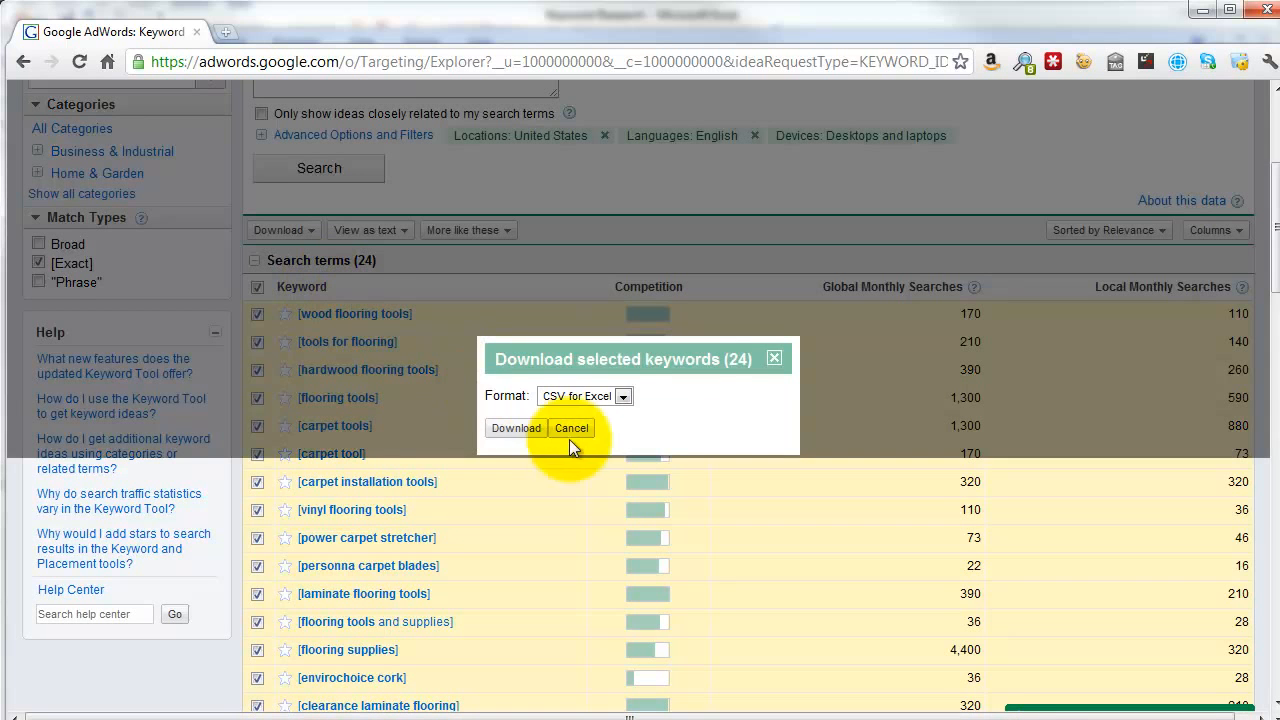
pyautogui.click(515, 428)
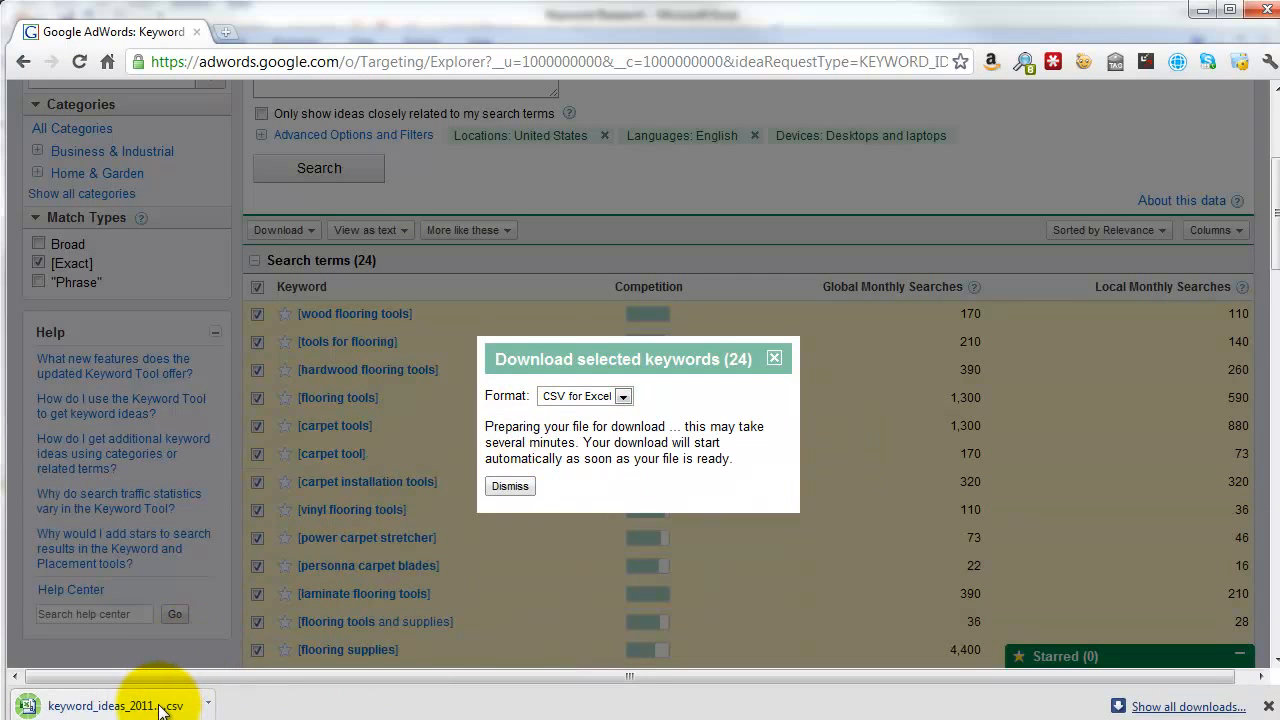
pyautogui.click(160, 708)
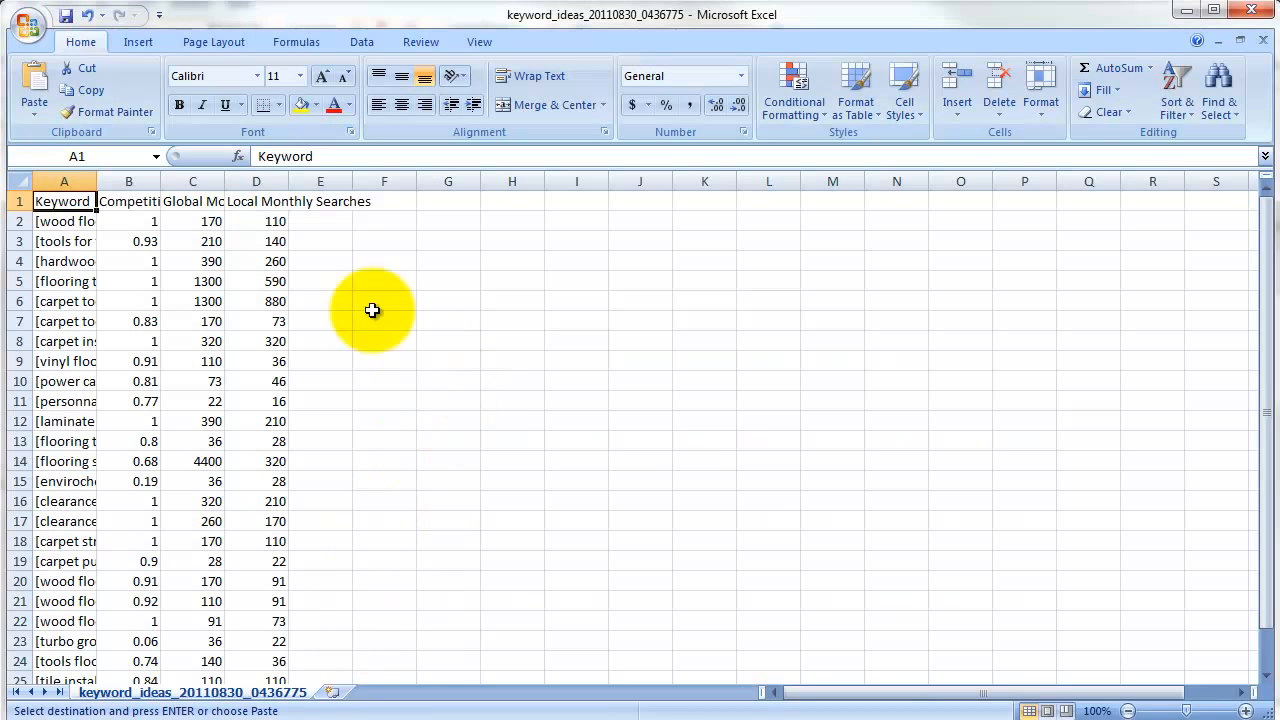
# Step: Auto-fit every column of the downloaded keyword sheet
pyautogui.click(16, 176)
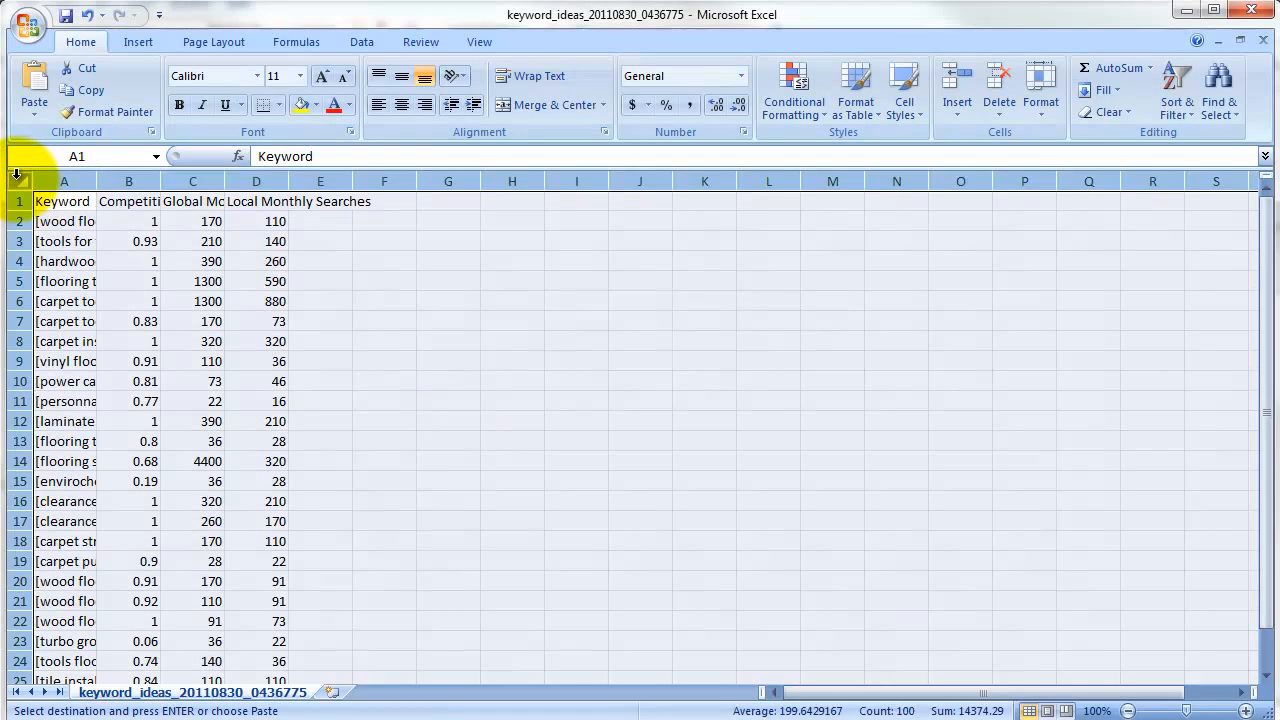
pyautogui.doubleClick(96, 181)
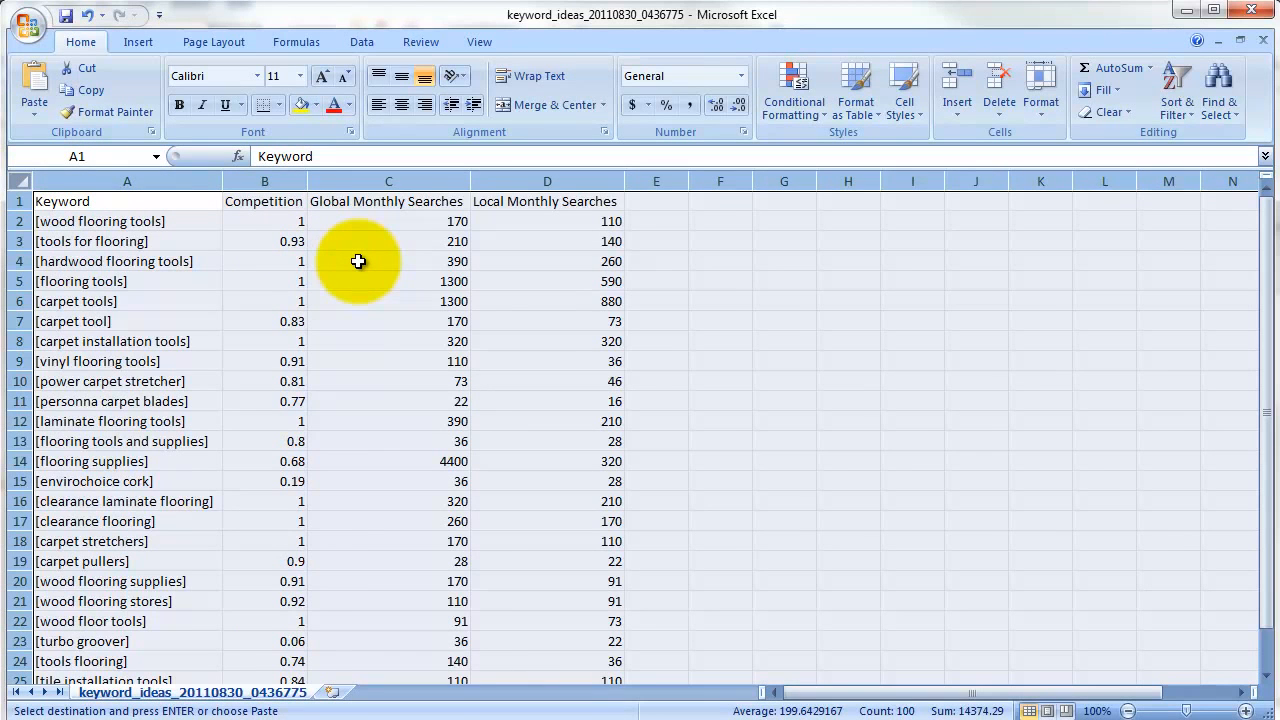
pyautogui.click(262, 237)
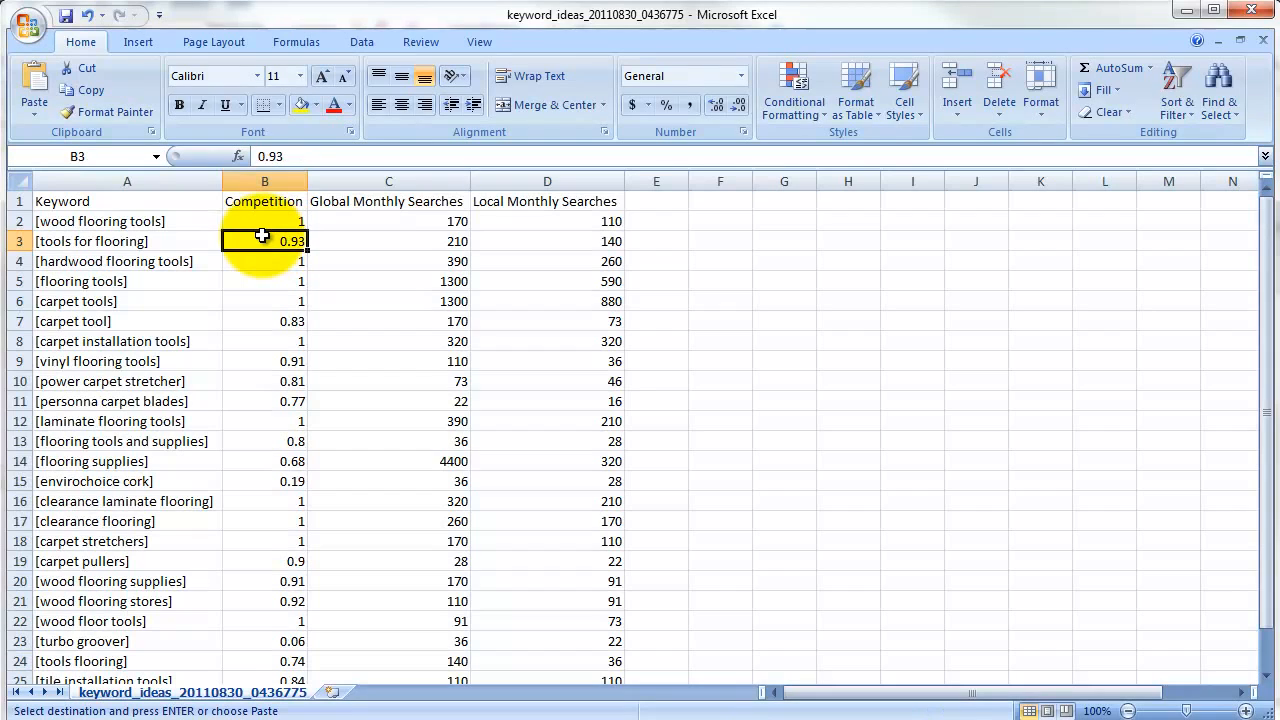
# Step: Replace all '[' and then all ']' in the keywords with nothing
pyautogui.hotkey('ctrl', 'h')
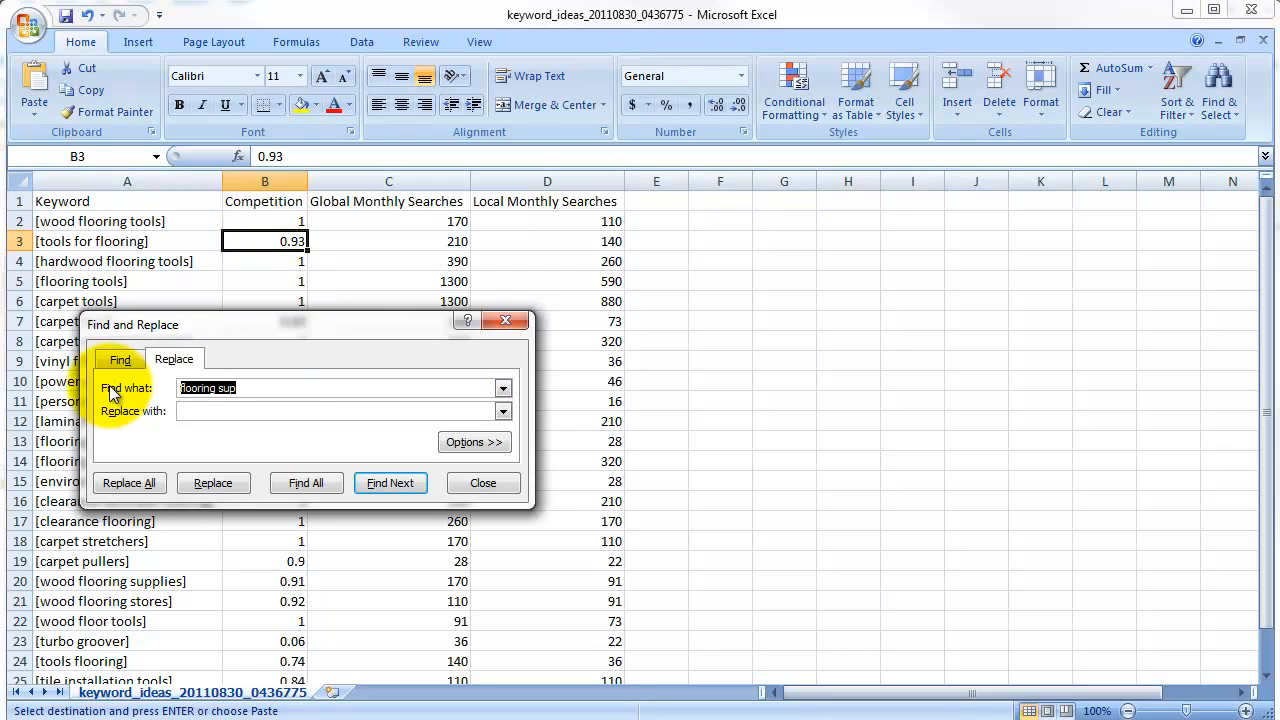
pyautogui.write('[')
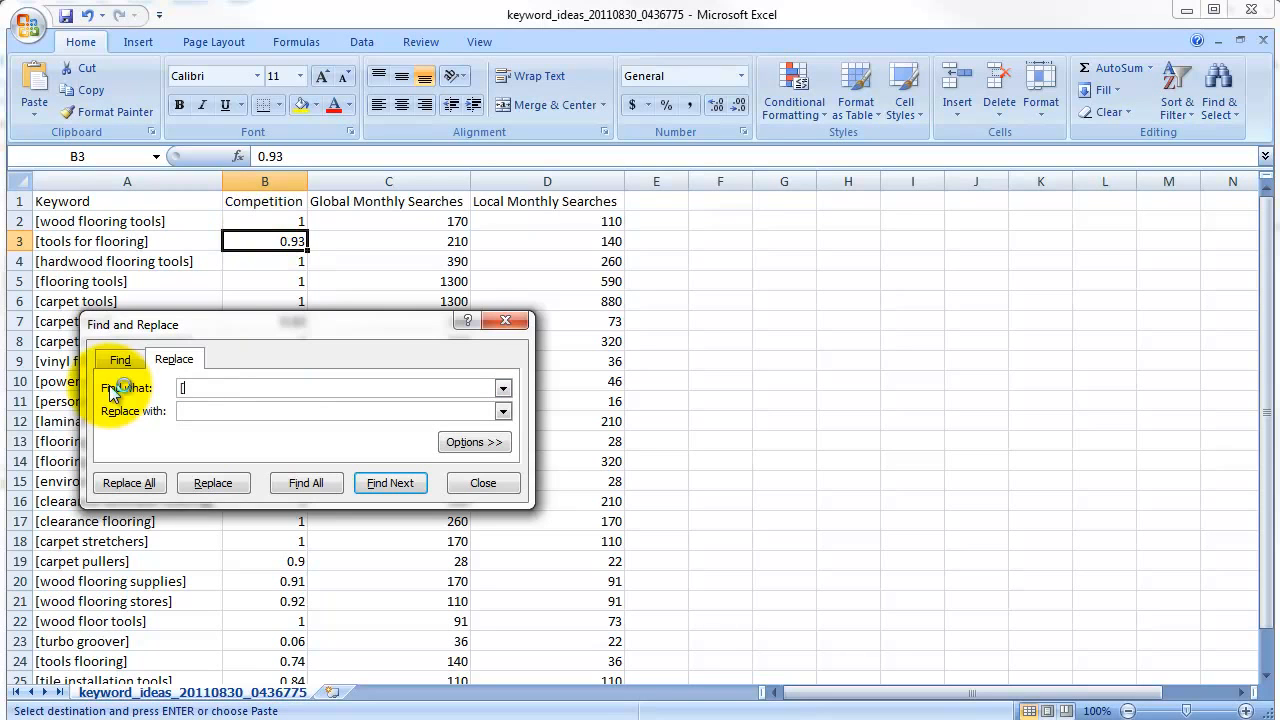
pyautogui.click(137, 483)
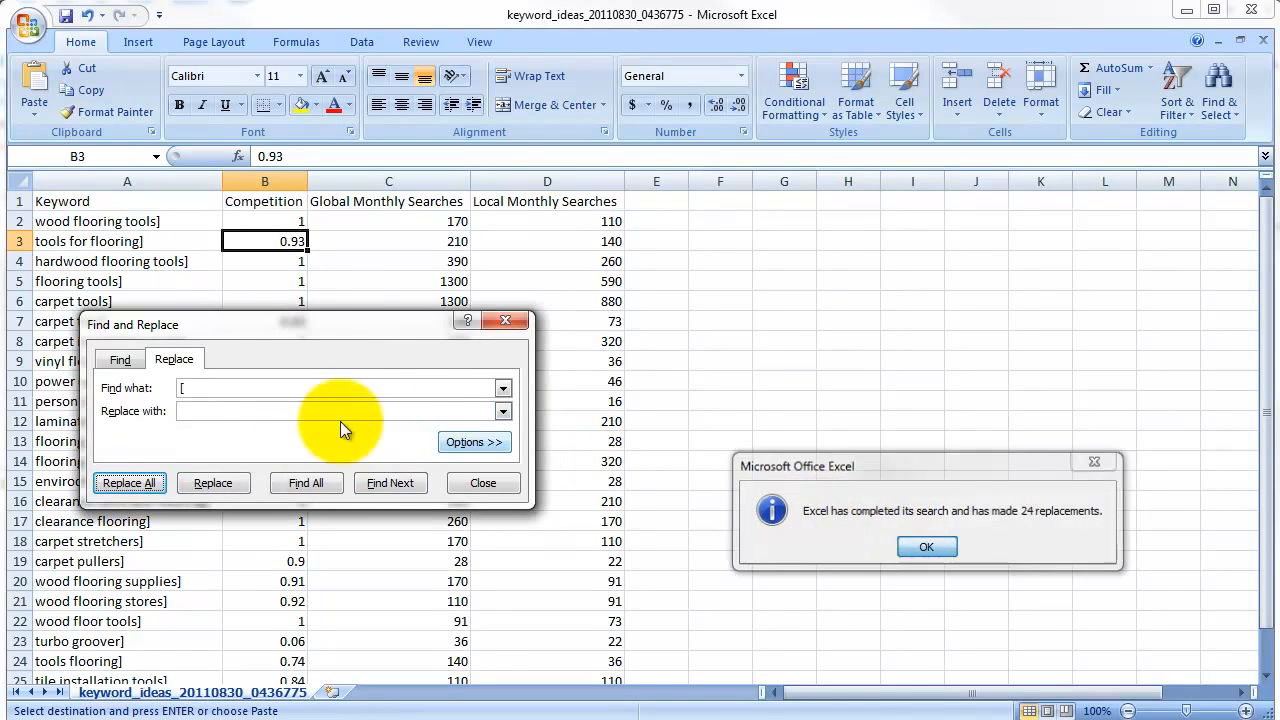
pyautogui.press('Return')
pyautogui.click(246, 394)
pyautogui.press('BackSpace')
pyautogui.write(']')
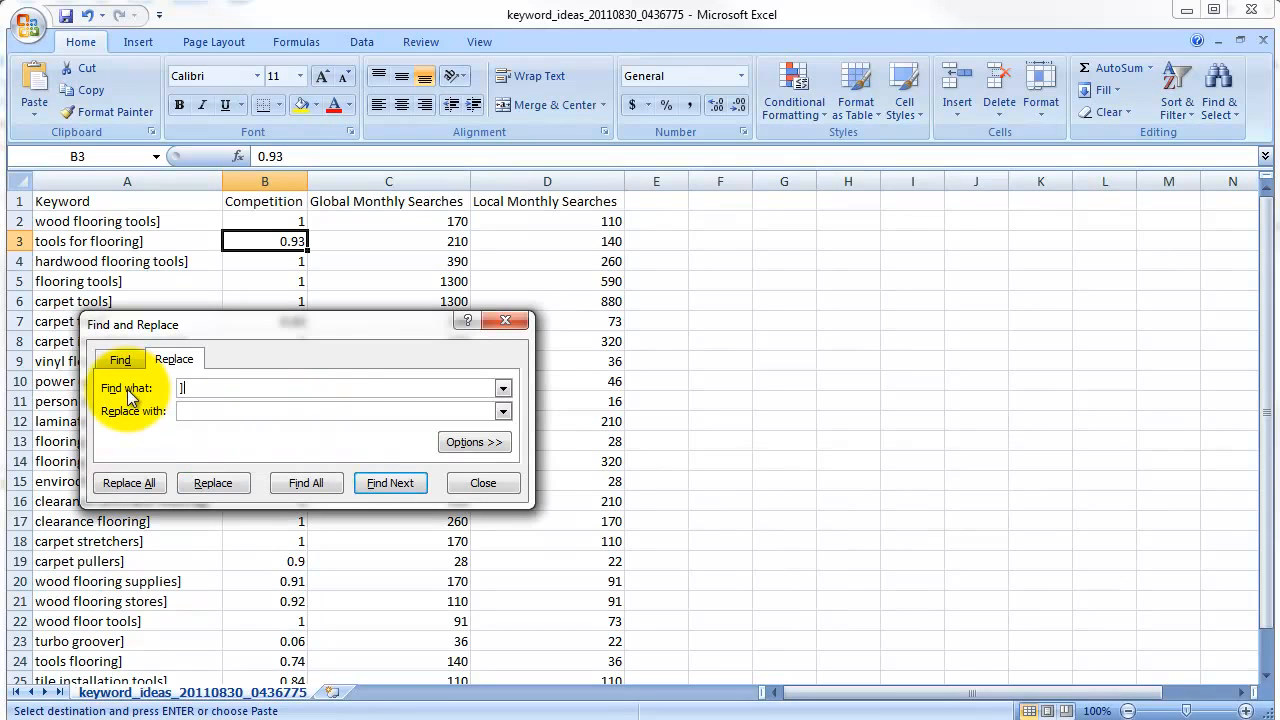
pyautogui.click(128, 481)
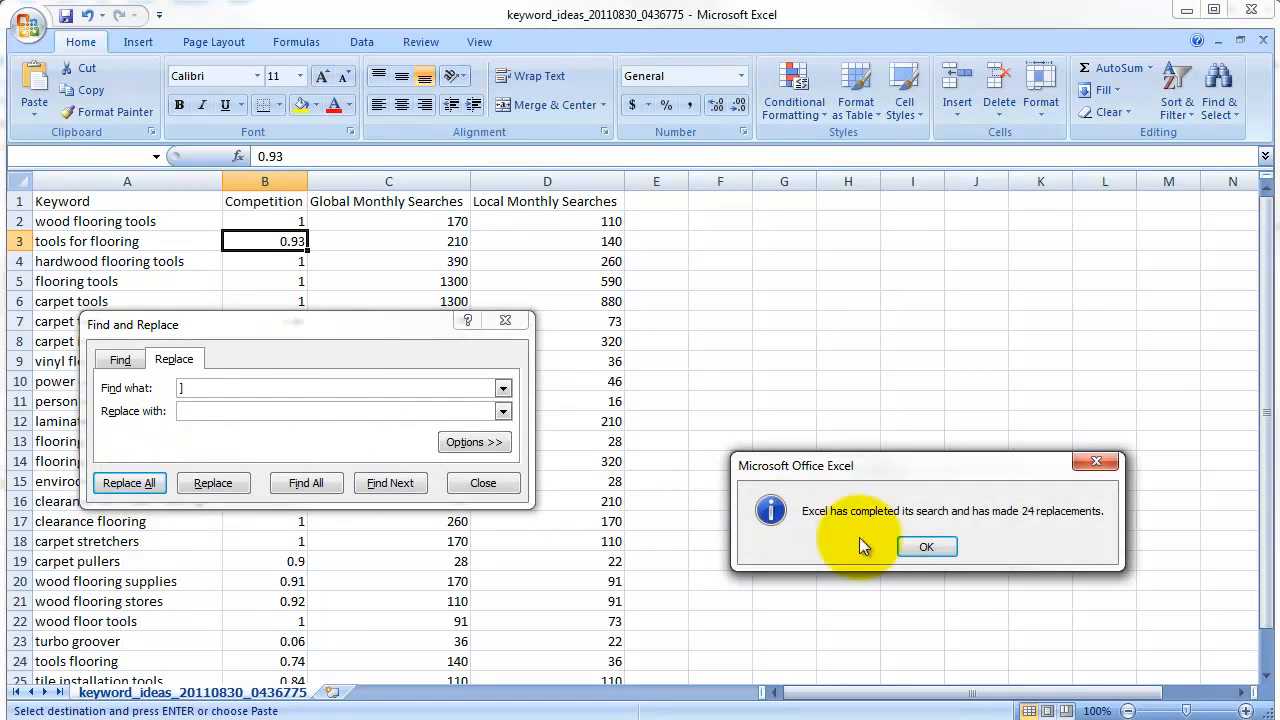
pyautogui.click(902, 546)
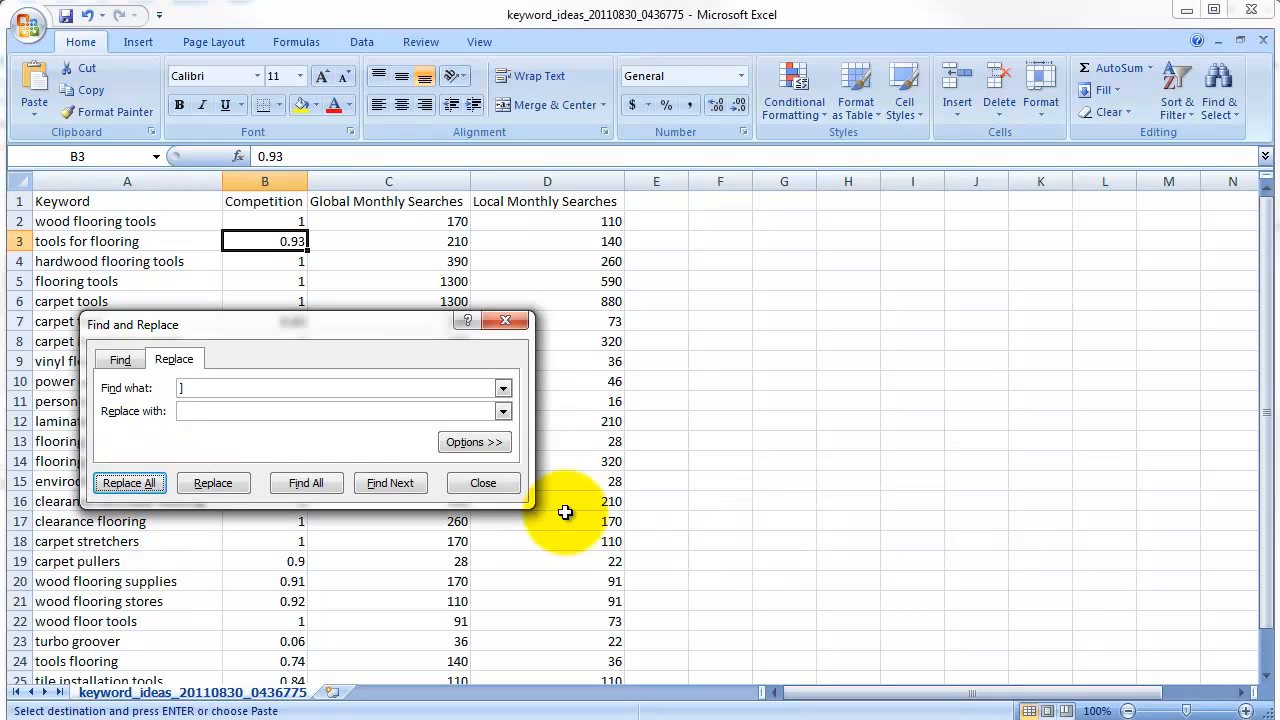
pyautogui.click(483, 483)
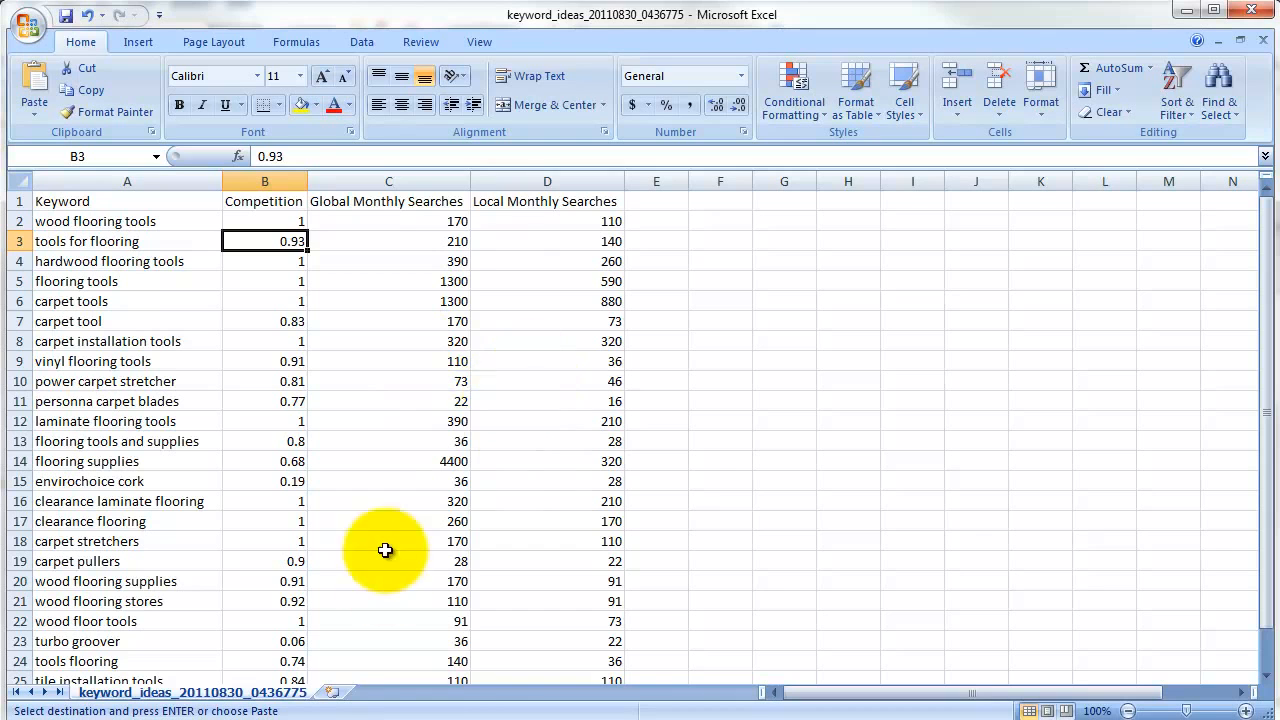
# Step: Delete the Competition column from the keyword sheet
pyautogui.hotkey('alt', 'Tab')
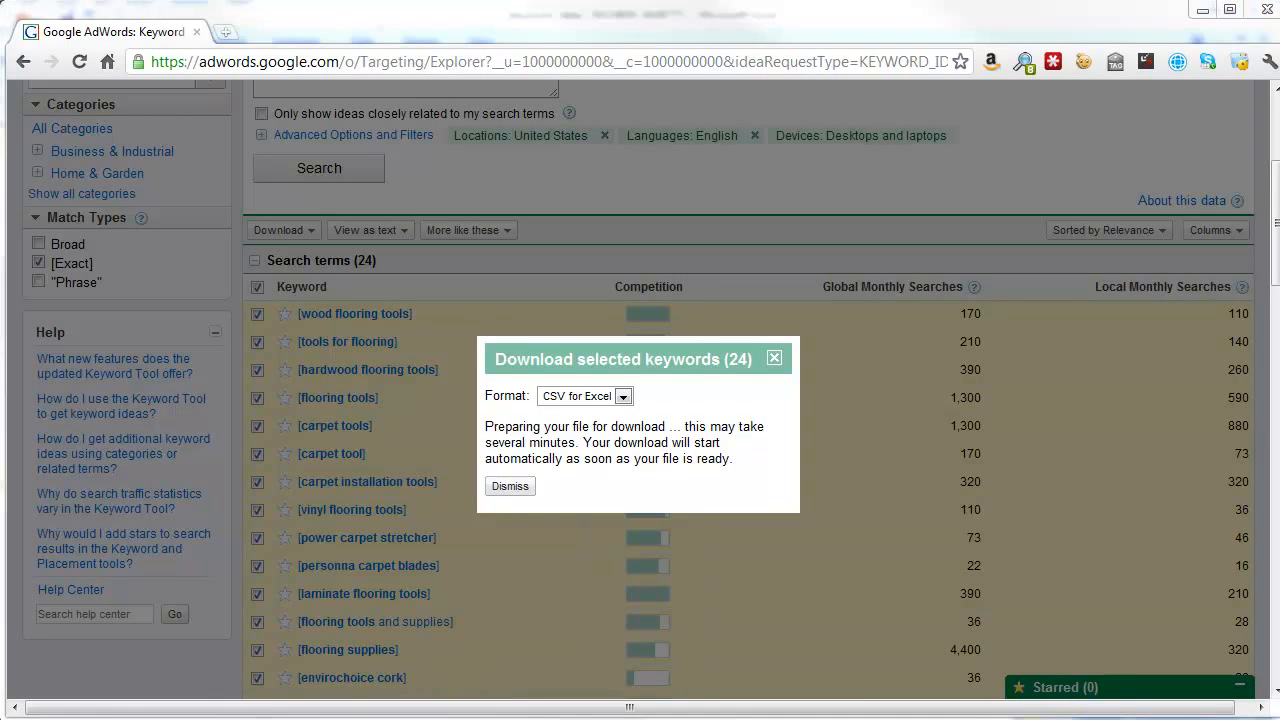
pyautogui.hotkey('alt', 'Tab')
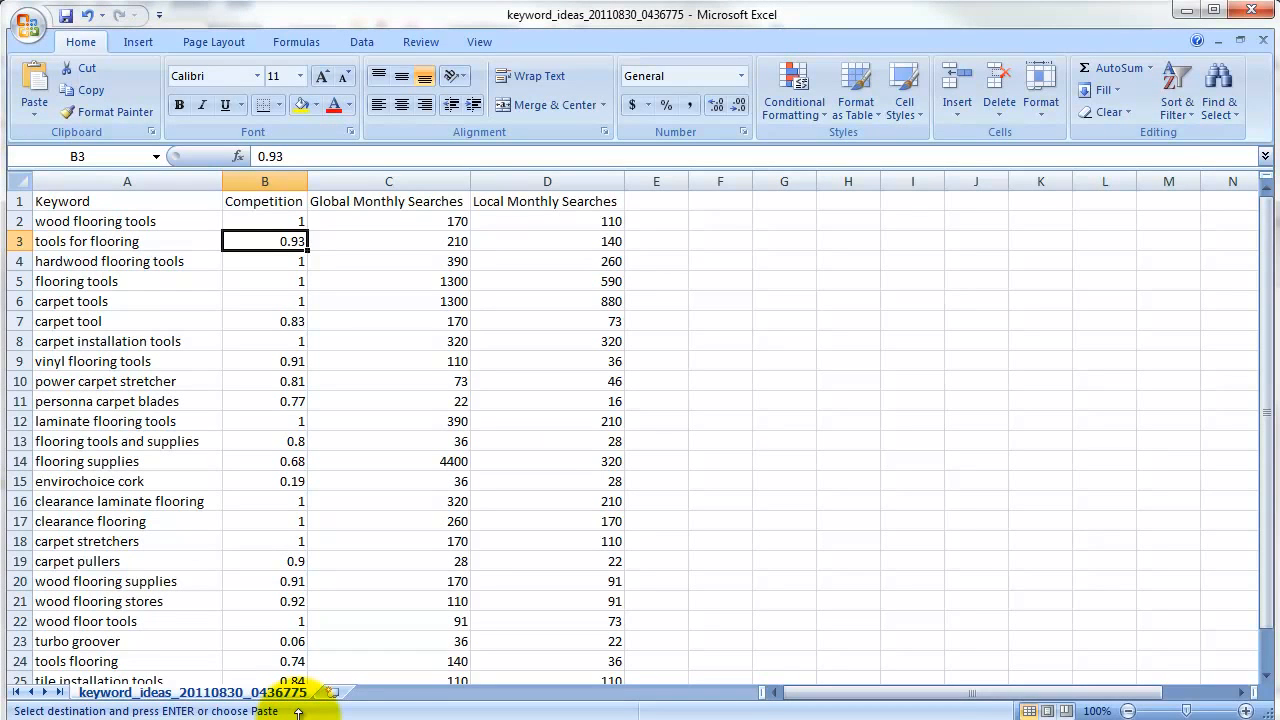
pyautogui.moveTo(298, 716); pyautogui.dragTo(300, 710)
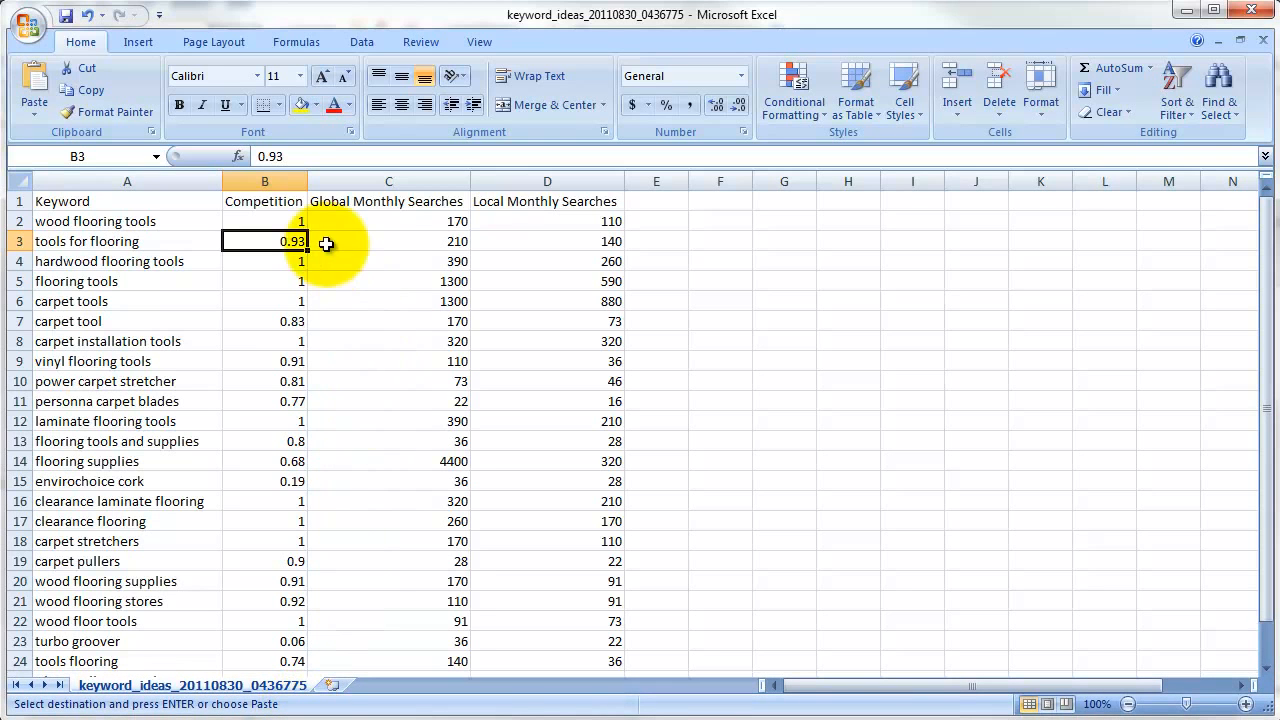
pyautogui.click(300, 175)
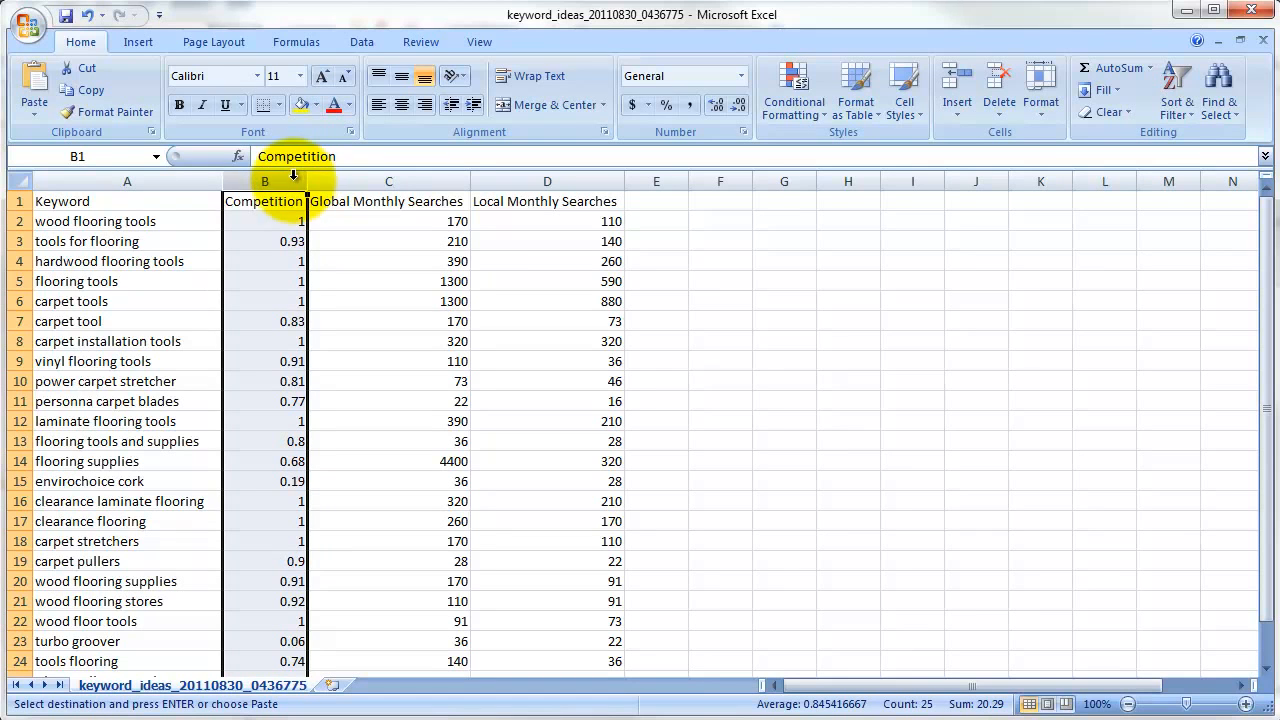
pyautogui.rightClick(278, 184)
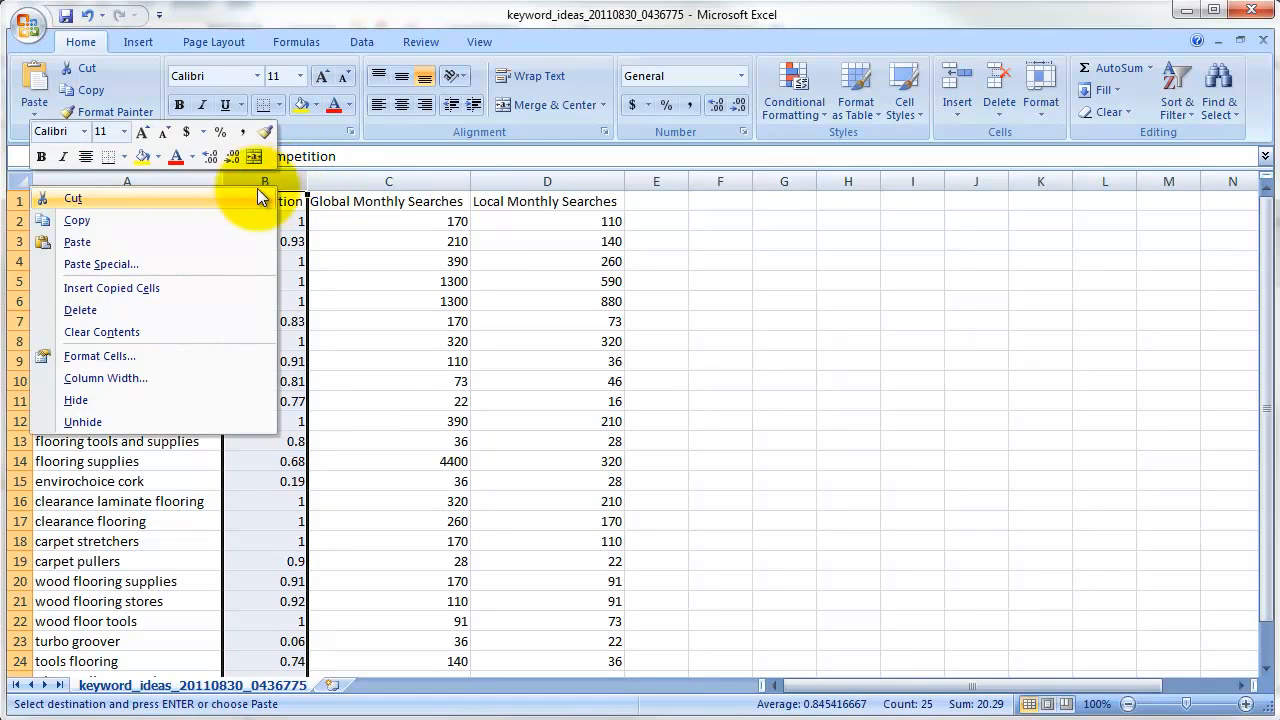
pyautogui.click(129, 309)
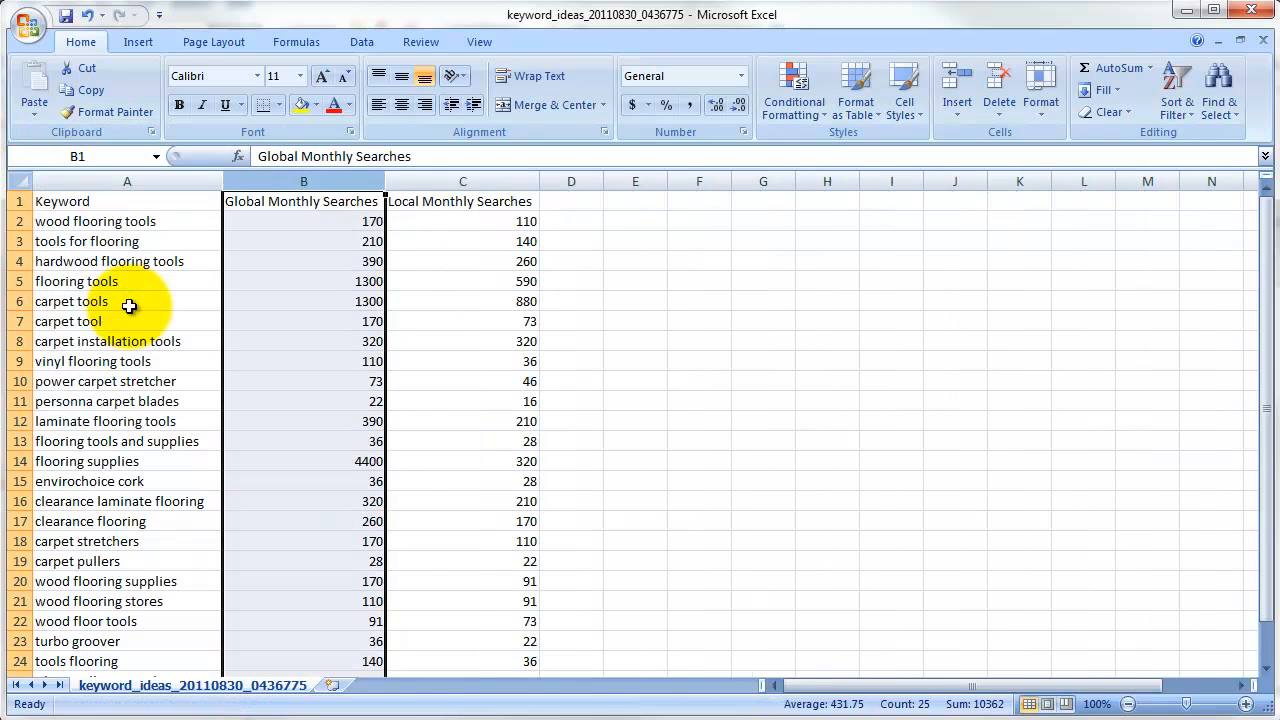
pyautogui.click(396, 222)
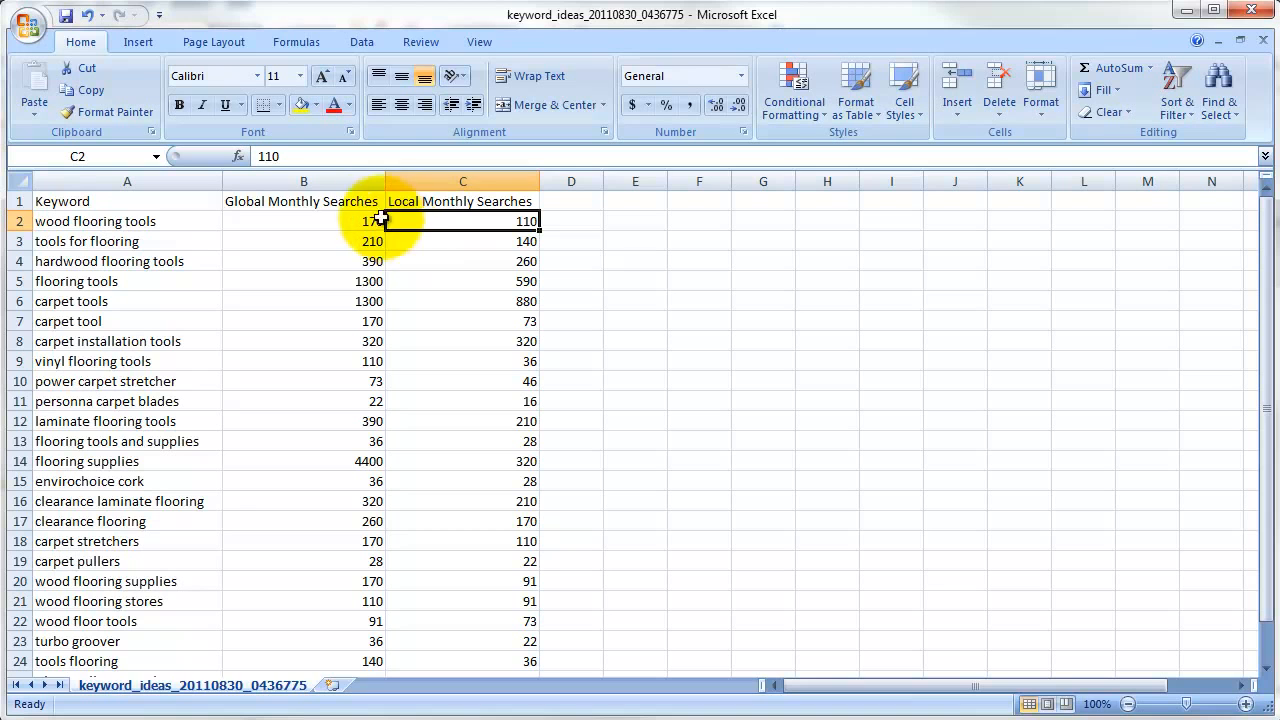
# Step: Delete the Global Monthly Searches column, leaving Keyword and Local Monthly Searches
pyautogui.click(140, 182)
pyautogui.click(291, 176)
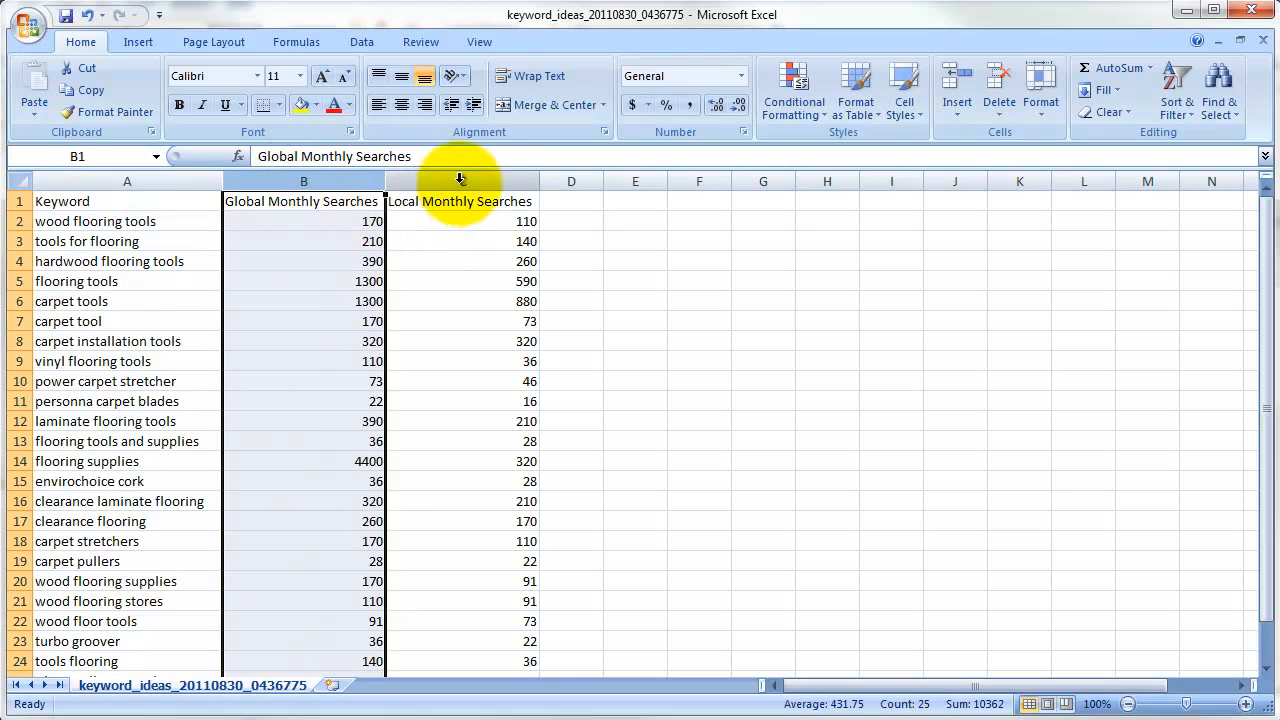
pyautogui.click(460, 178)
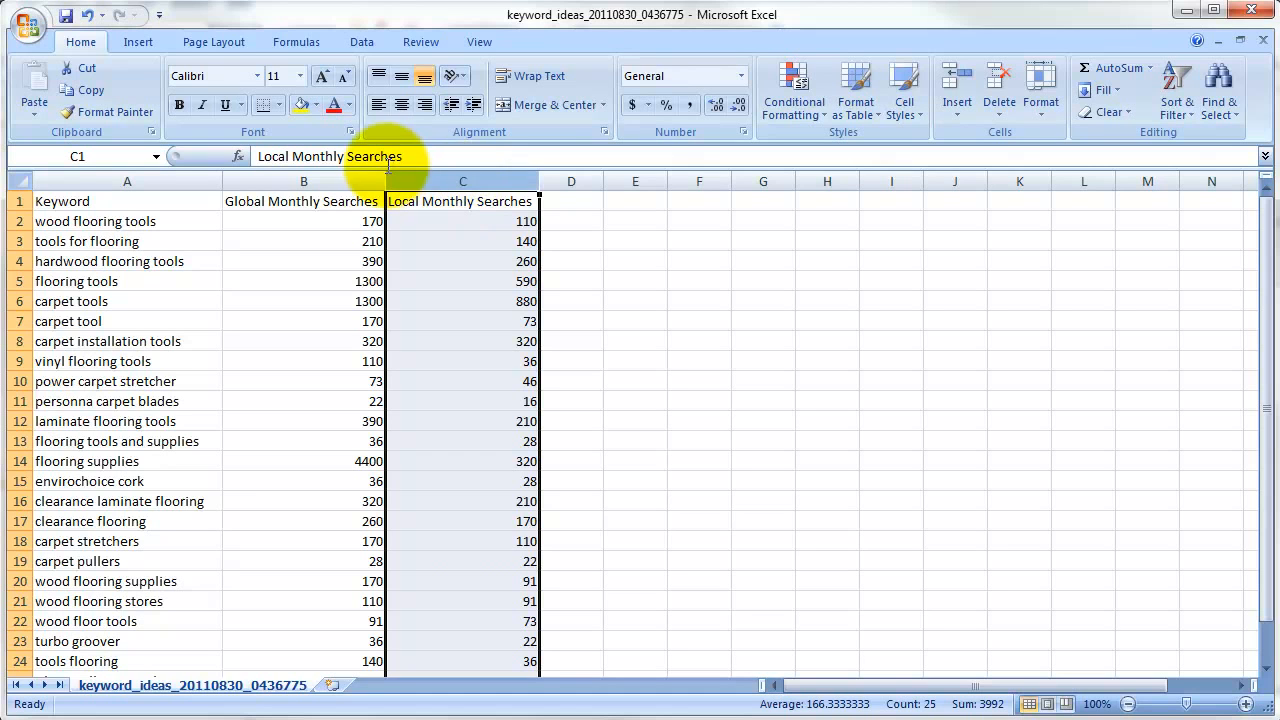
pyautogui.click(351, 178)
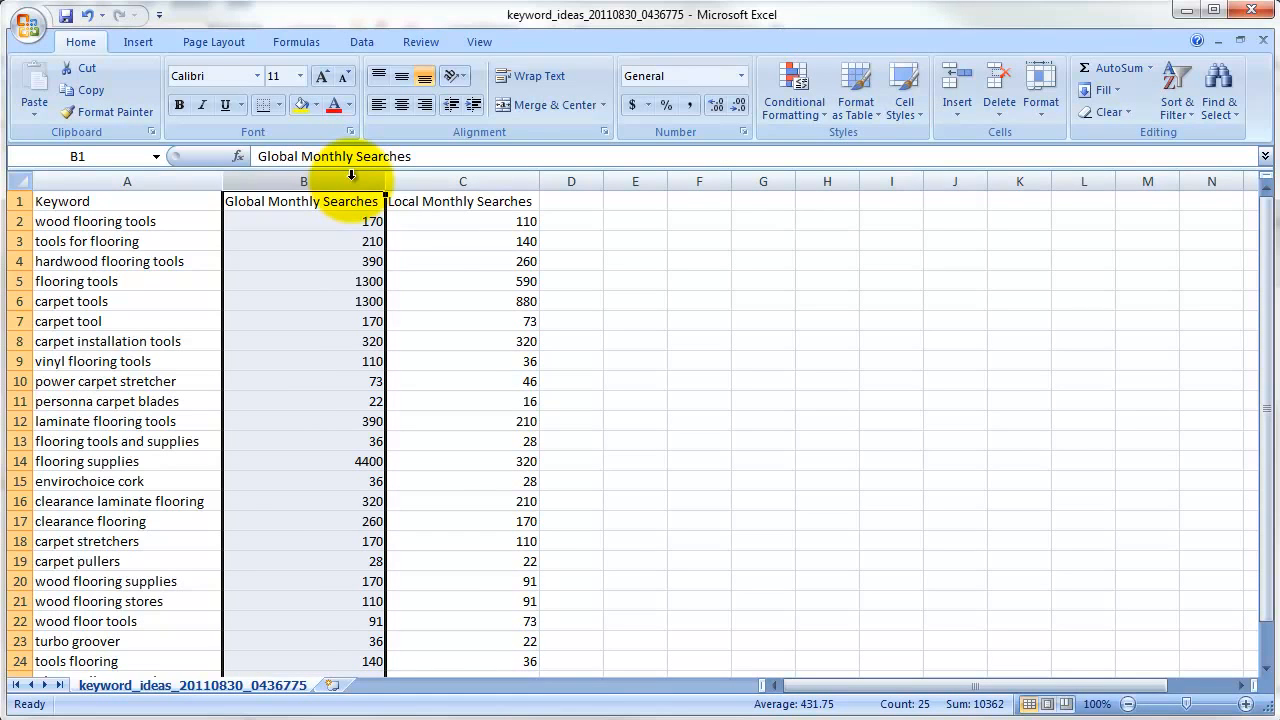
pyautogui.click(436, 180)
pyautogui.click(369, 181)
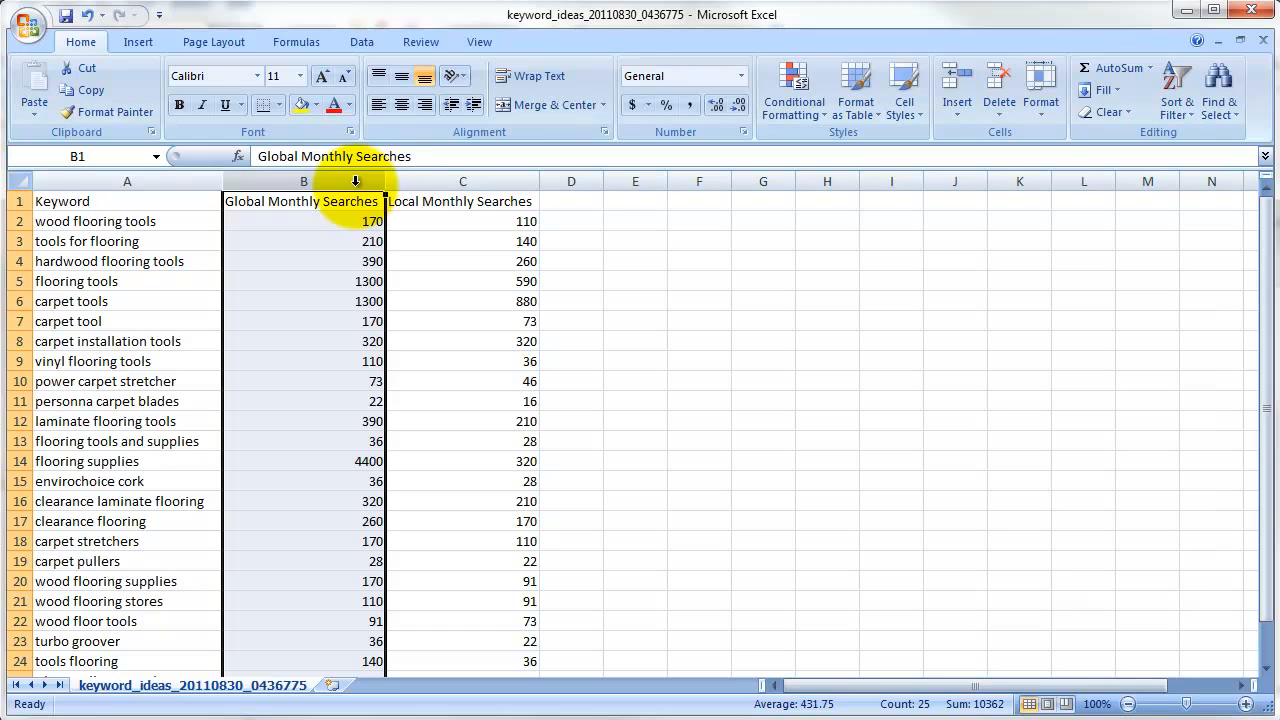
pyautogui.rightClick(355, 181)
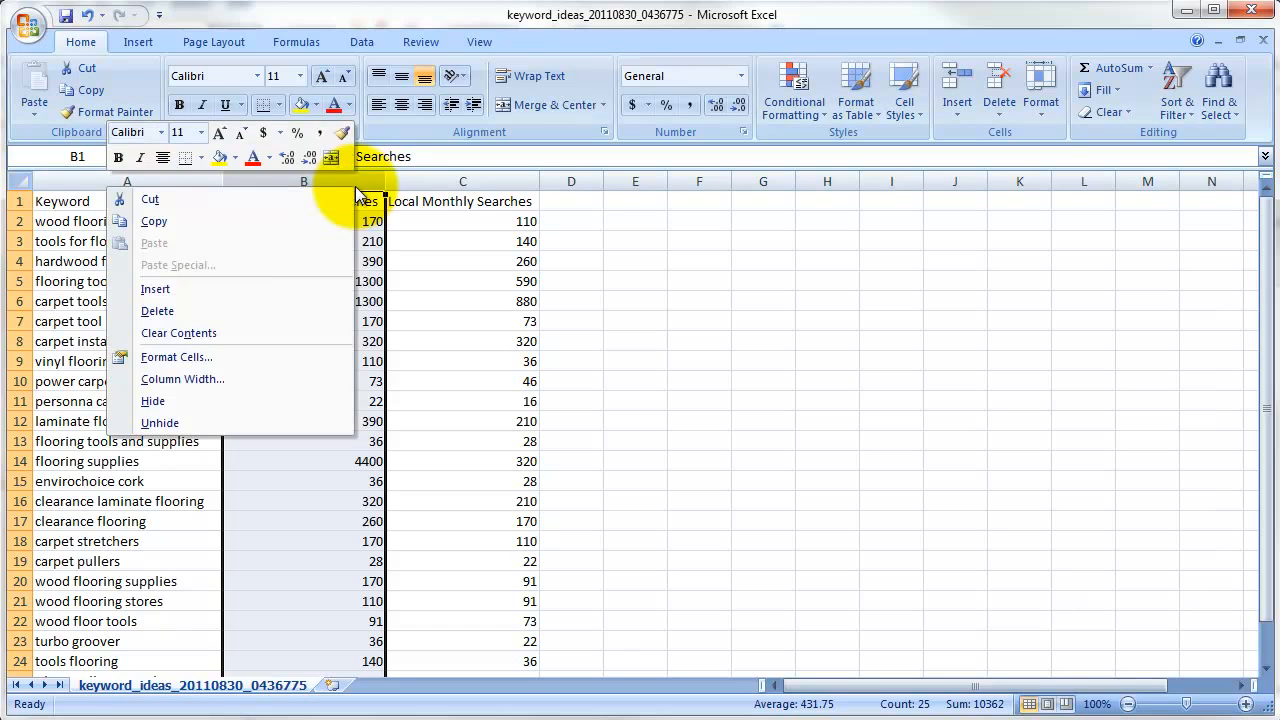
pyautogui.click(205, 310)
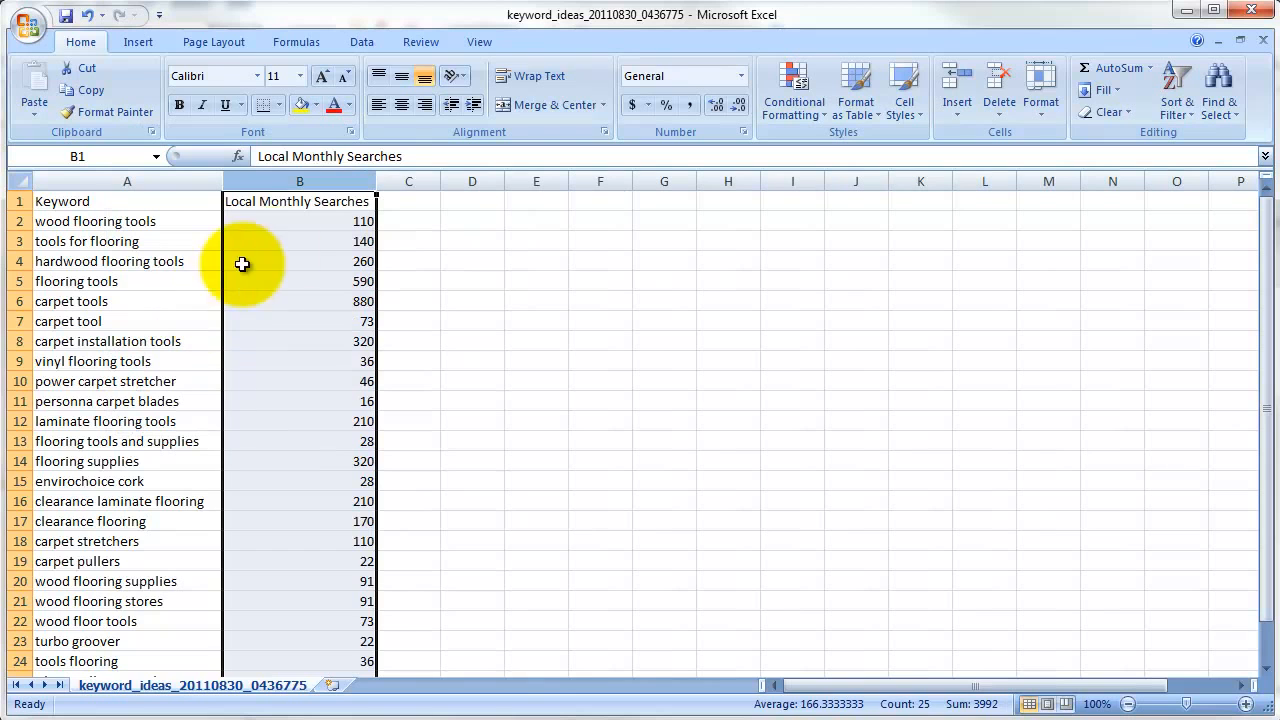
pyautogui.click(419, 222)
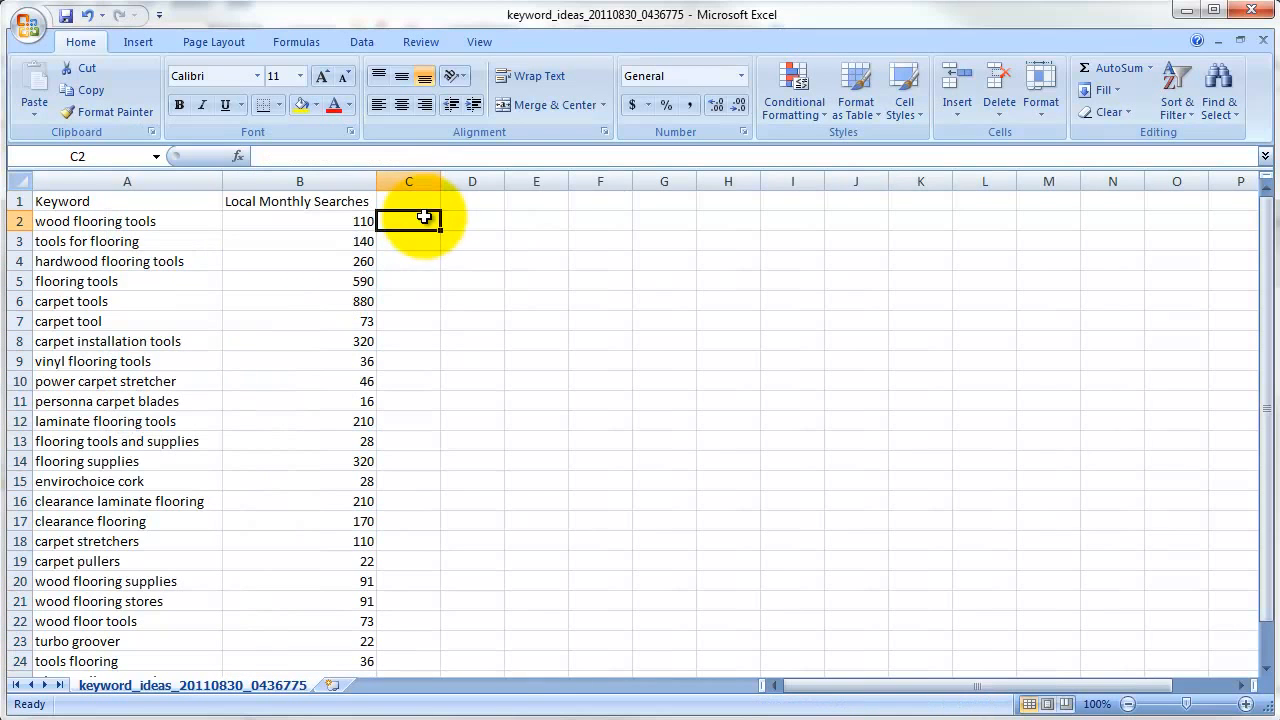
pyautogui.click(342, 197)
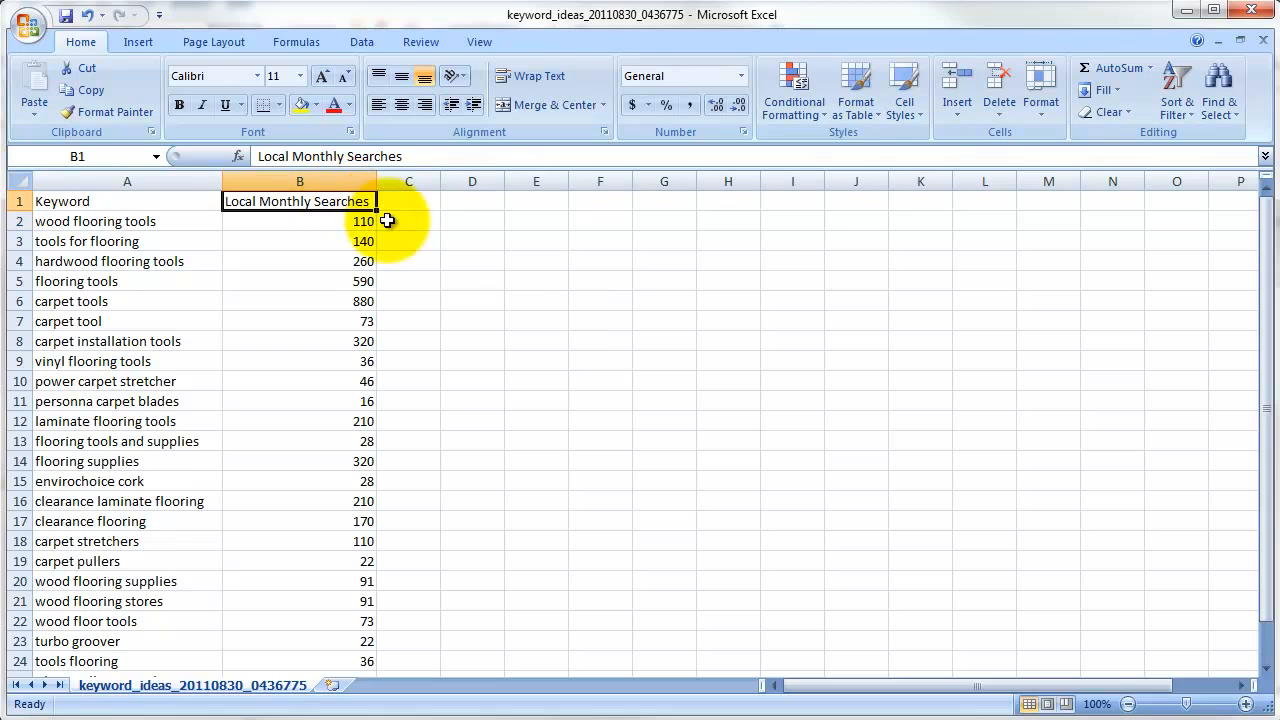
pyautogui.click(405, 202)
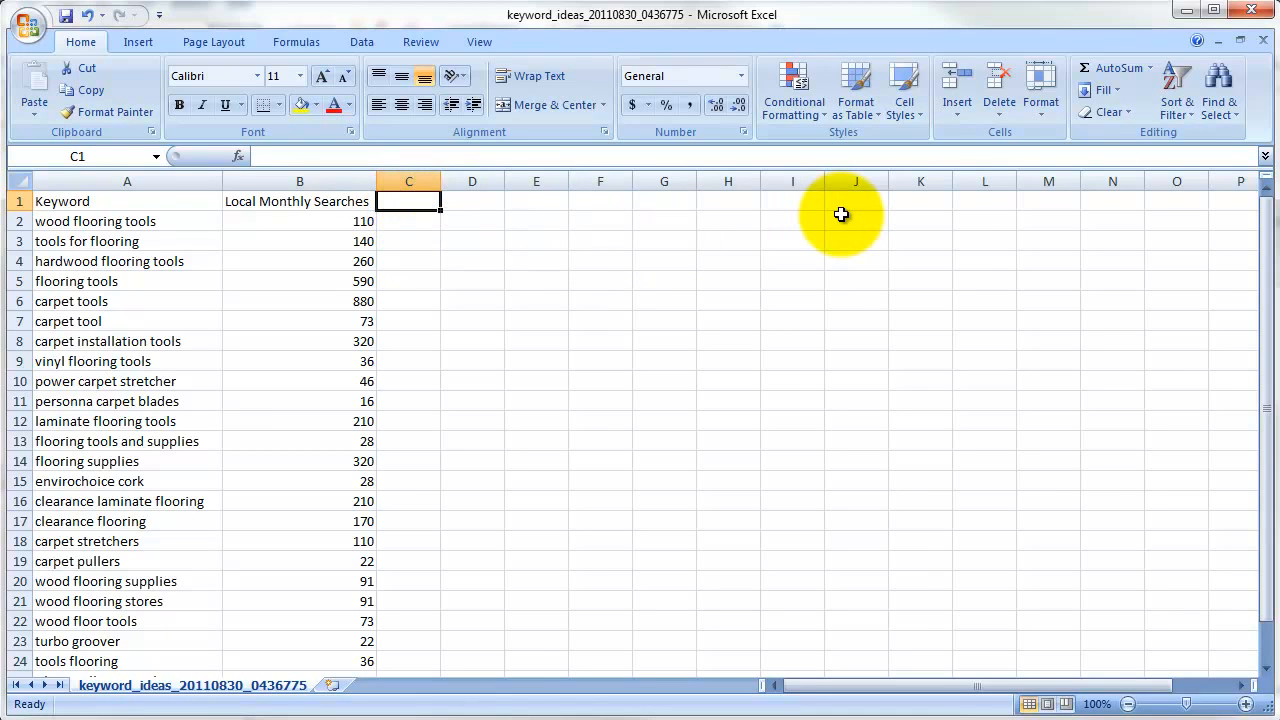
pyautogui.write('All Sea')
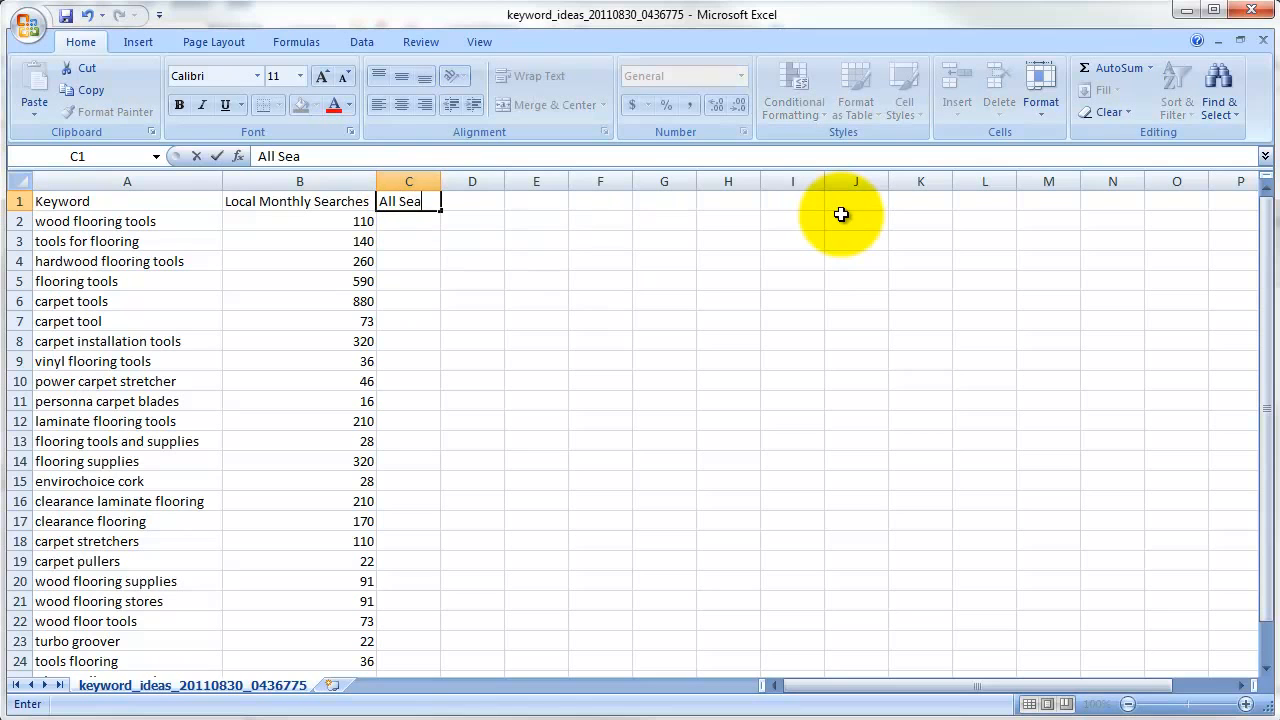
pyautogui.write('rch Engines')
pyautogui.press('Return')
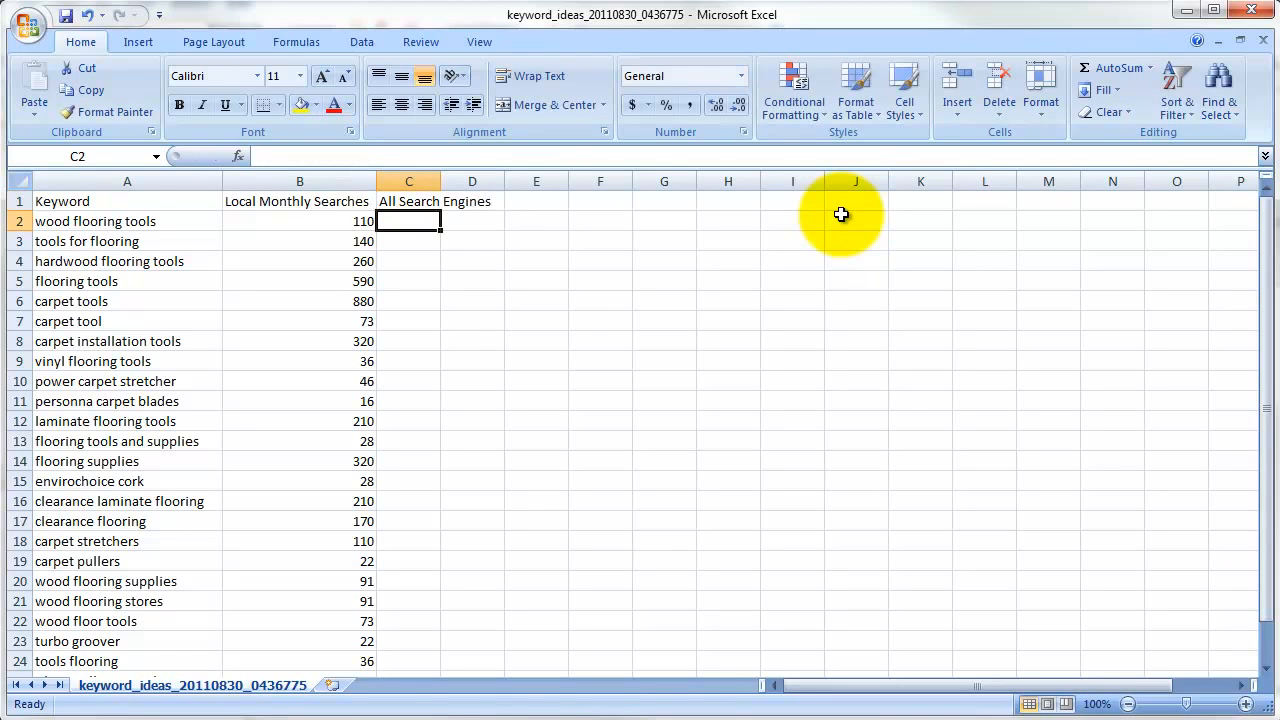
pyautogui.doubleClick(441, 182)
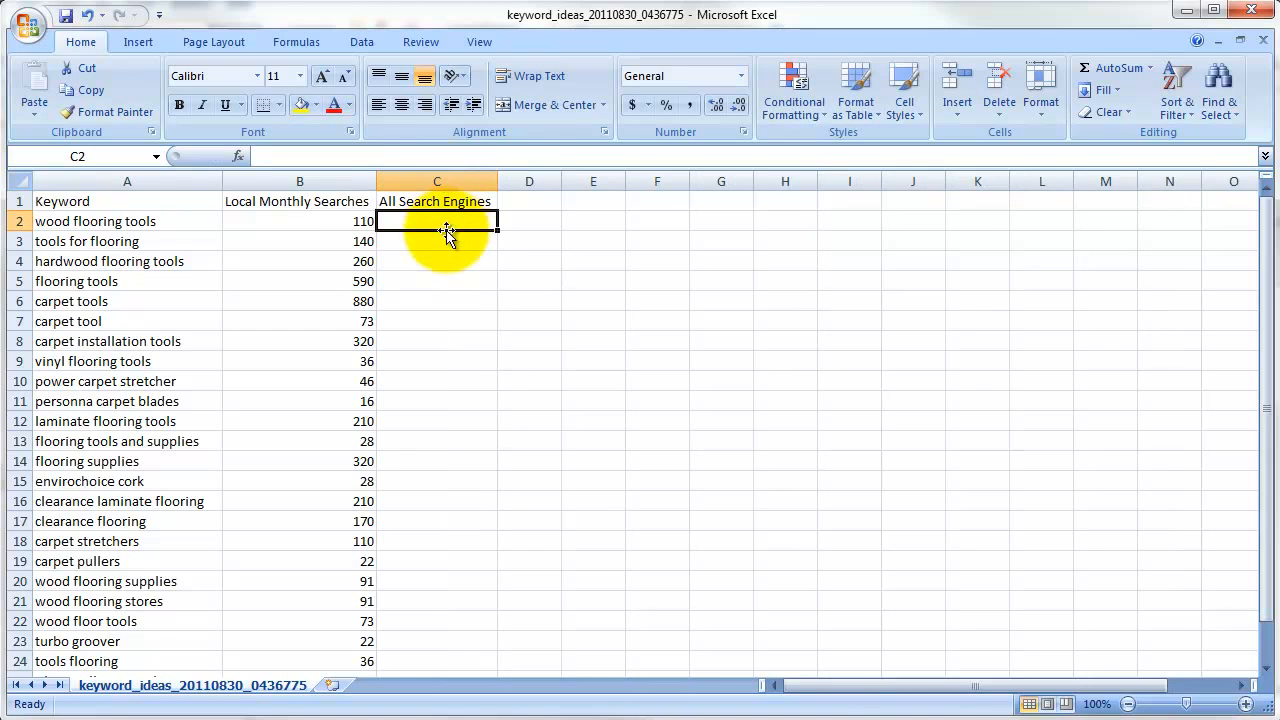
pyautogui.write('=')
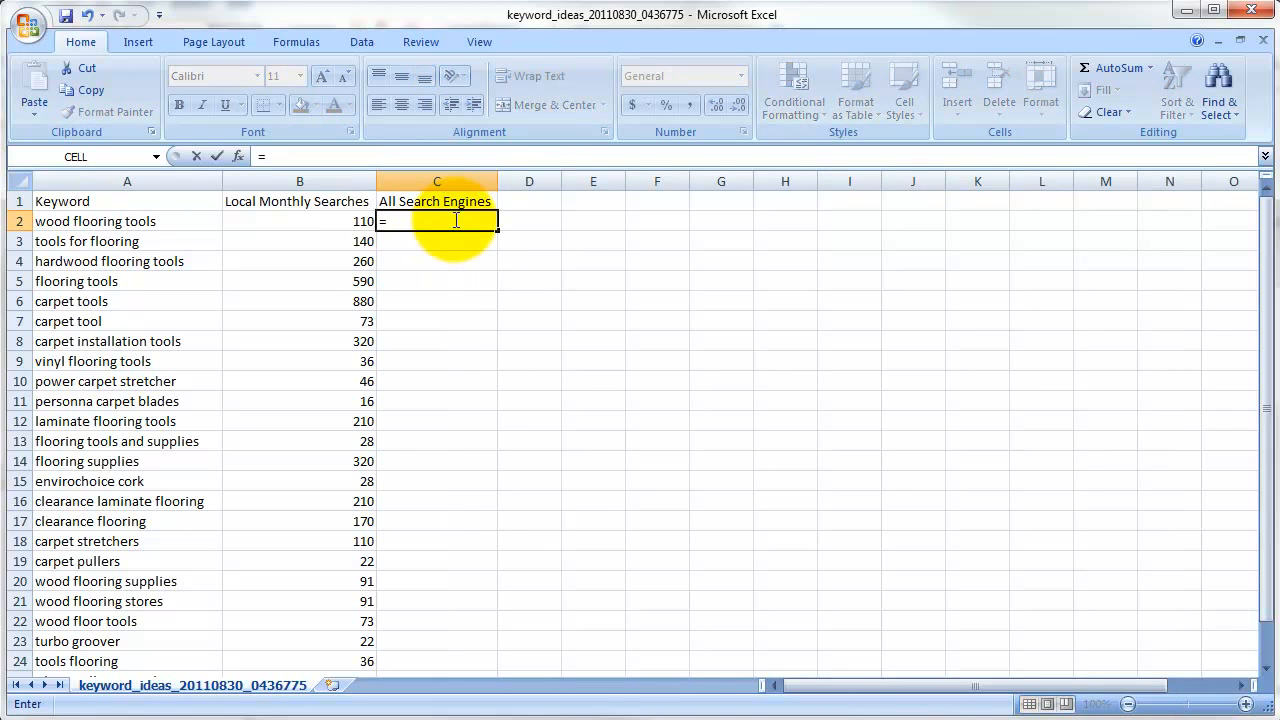
pyautogui.write('b2/.65')
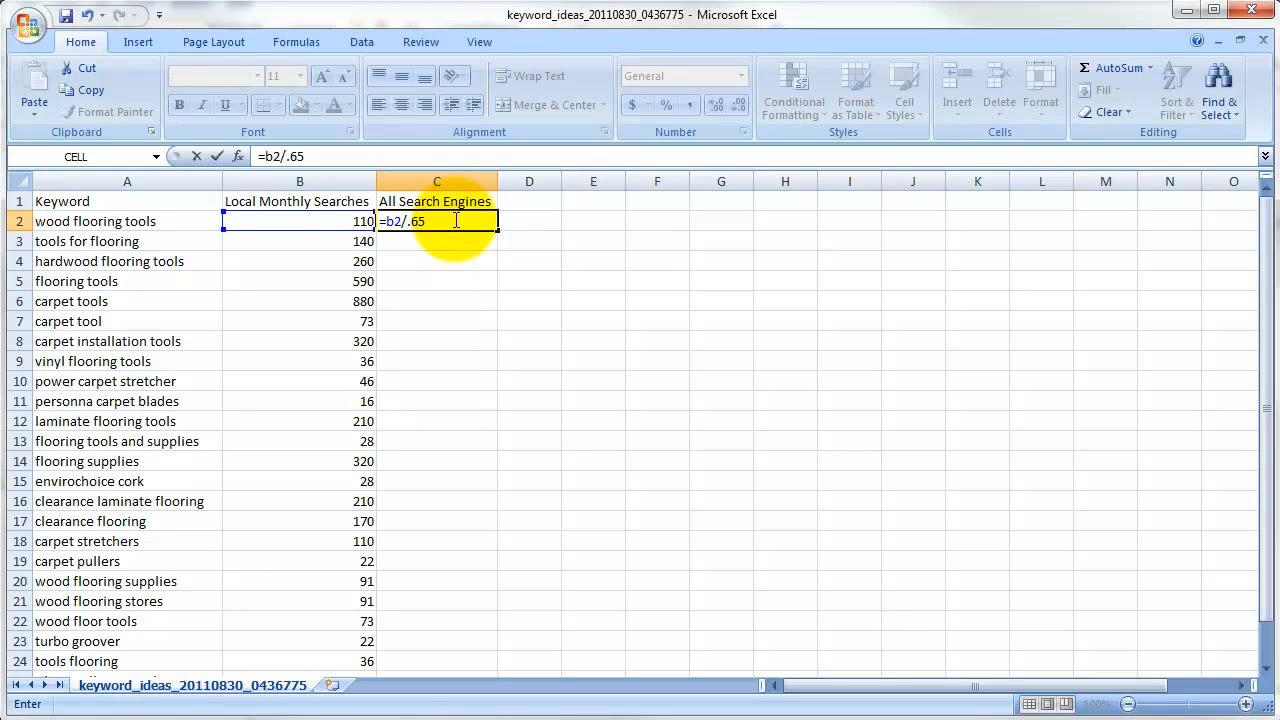
pyautogui.press('Return')
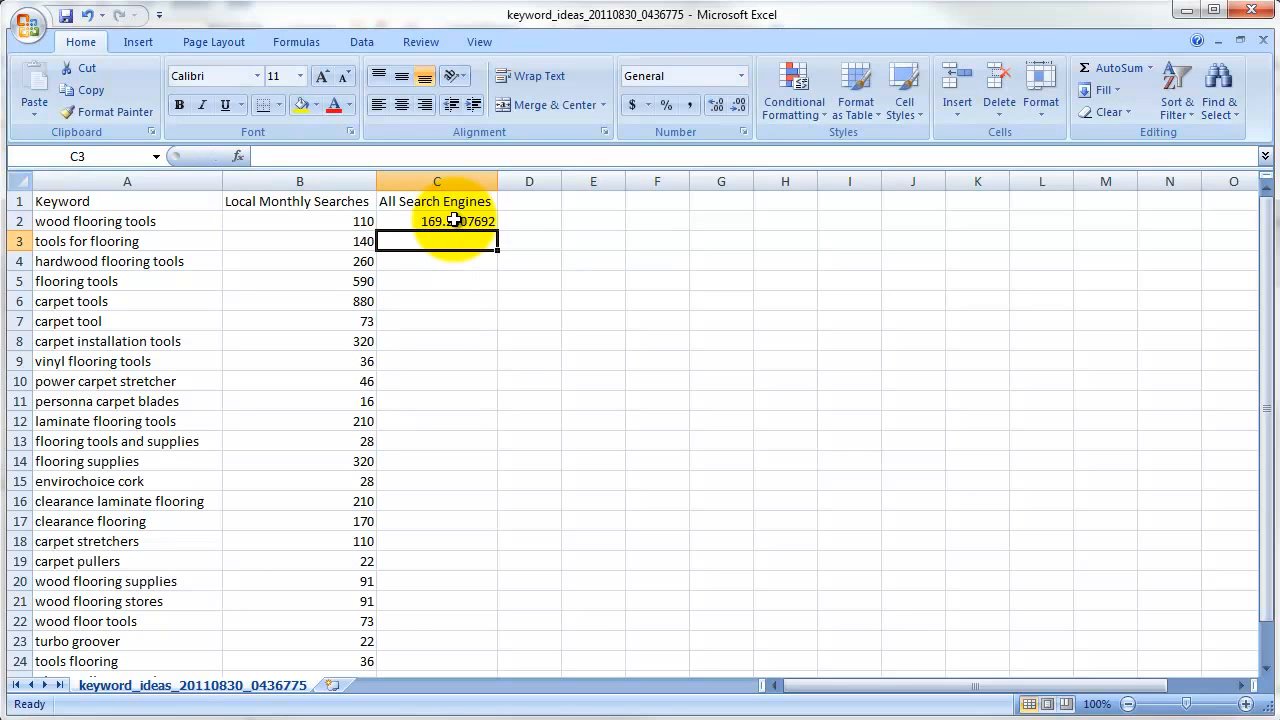
pyautogui.click(454, 220)
pyautogui.moveTo(496, 232); pyautogui.dragTo(444, 641)
pyautogui.scroll(1, 546, 329)
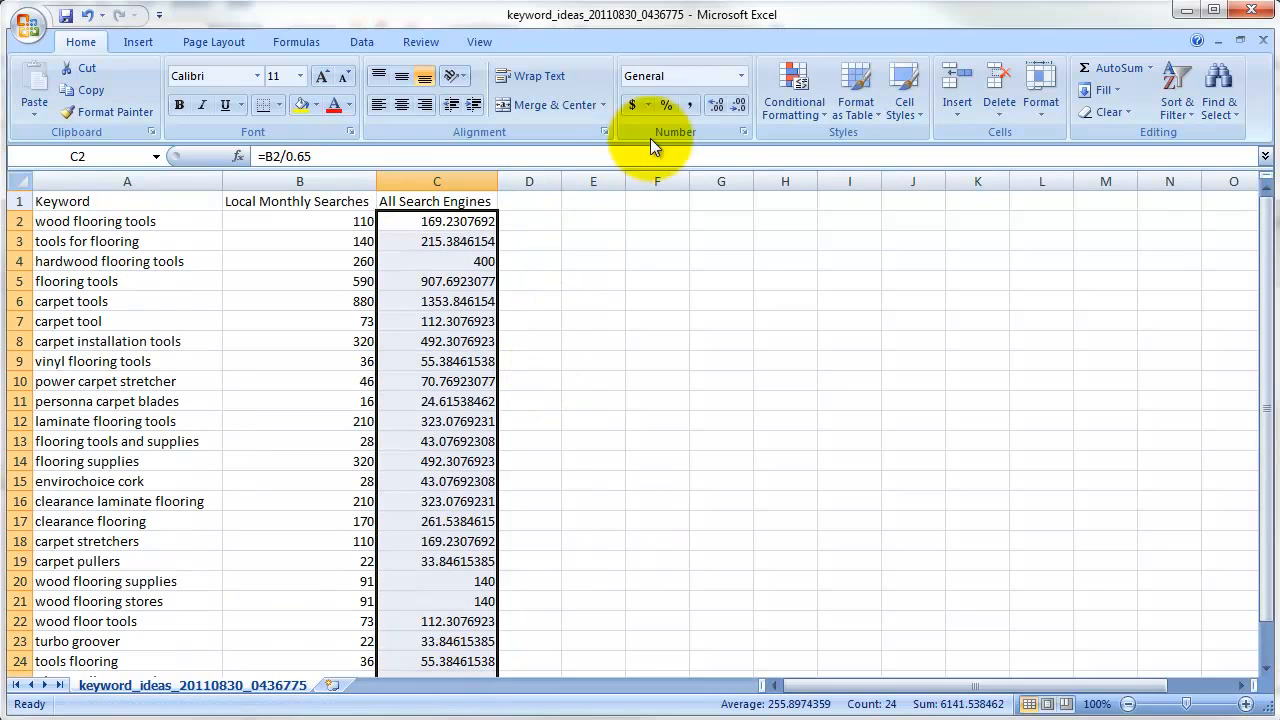
pyautogui.click(740, 104)
pyautogui.click(740, 104)
pyautogui.click(740, 104)
pyautogui.click(740, 104)
pyautogui.click(740, 104)
pyautogui.click(740, 104)
pyautogui.click(740, 104)
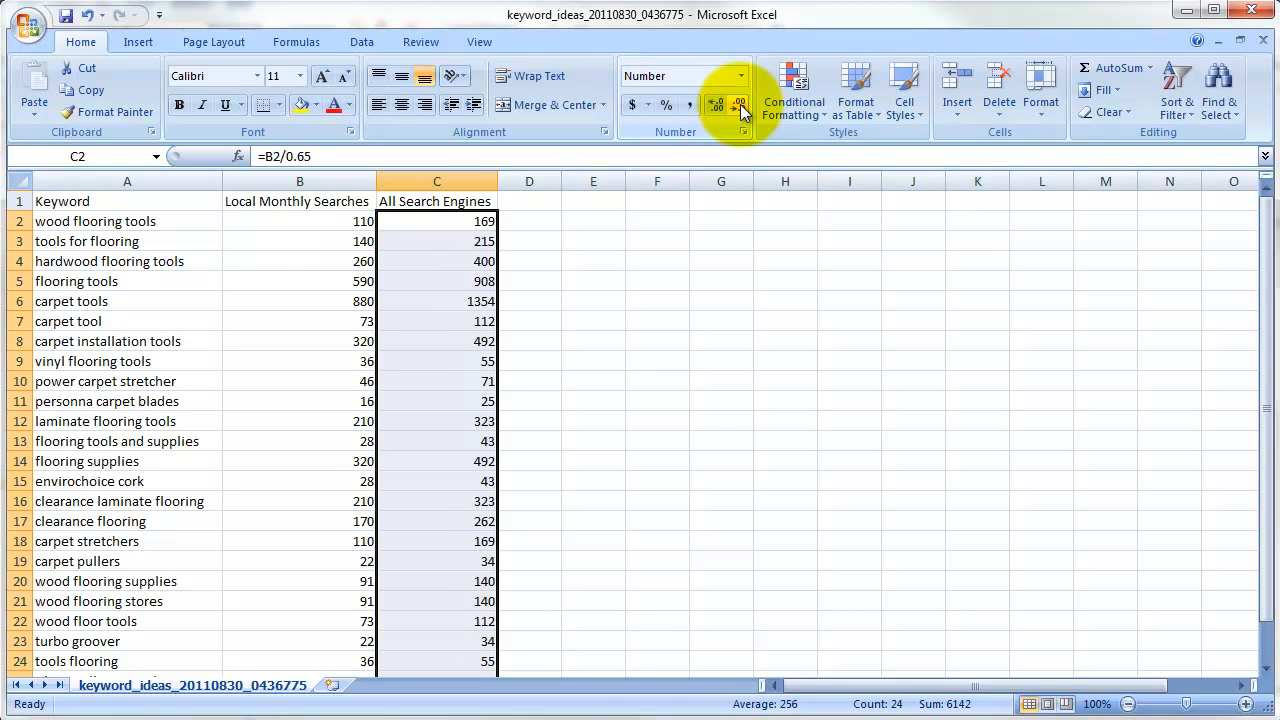
pyautogui.click(457, 201)
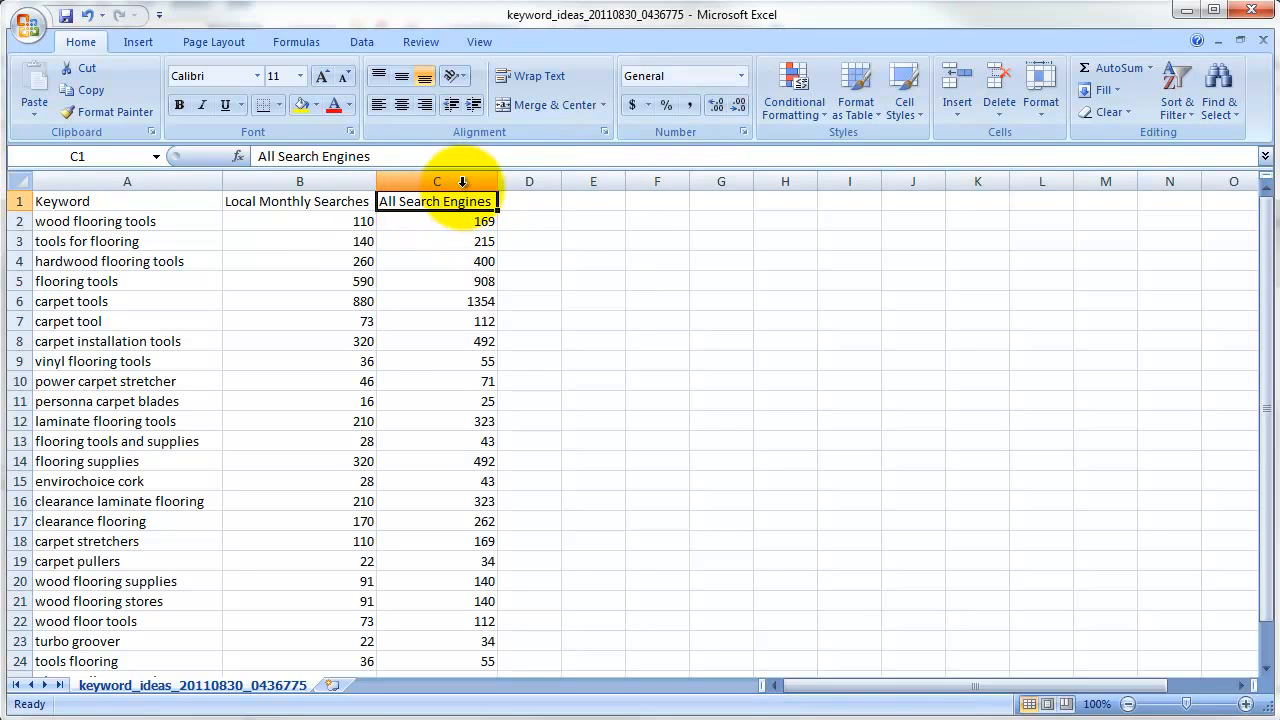
pyautogui.click(462, 181)
pyautogui.click(532, 201)
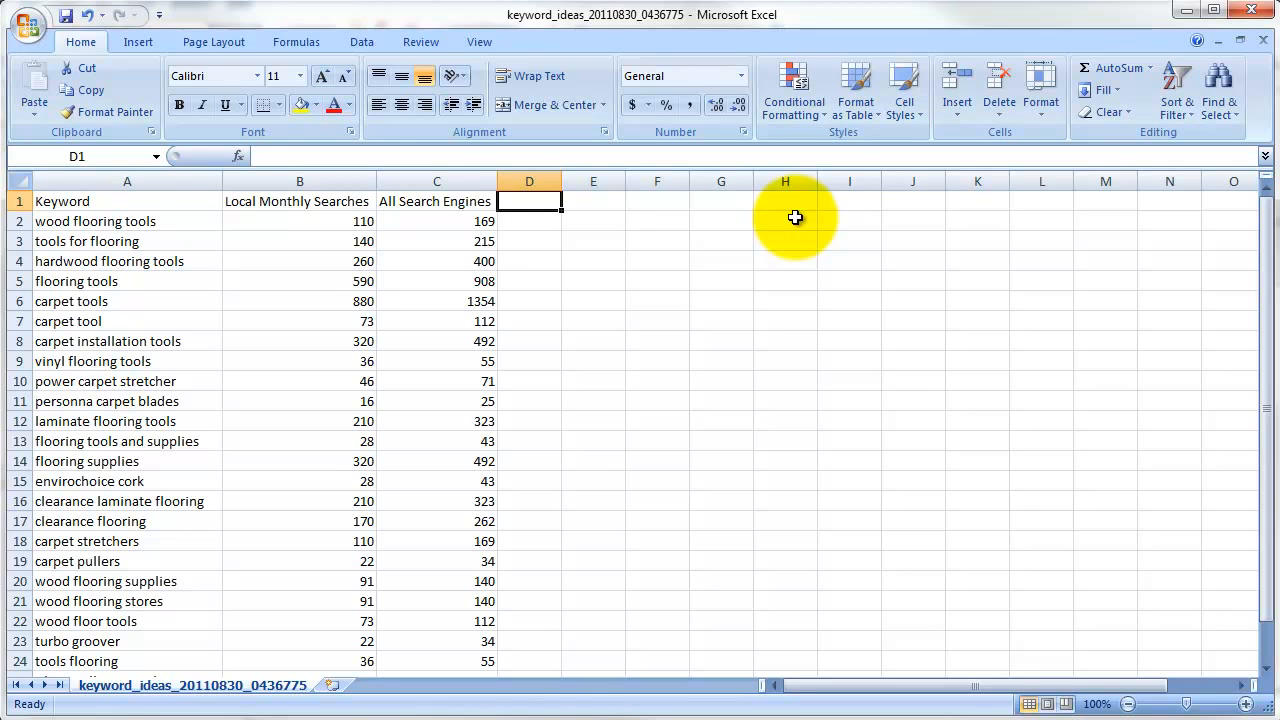
# Step: Head column D 'CTR = 25%' and fill =C2*.25 down to row 25
pyautogui.write('CTR')
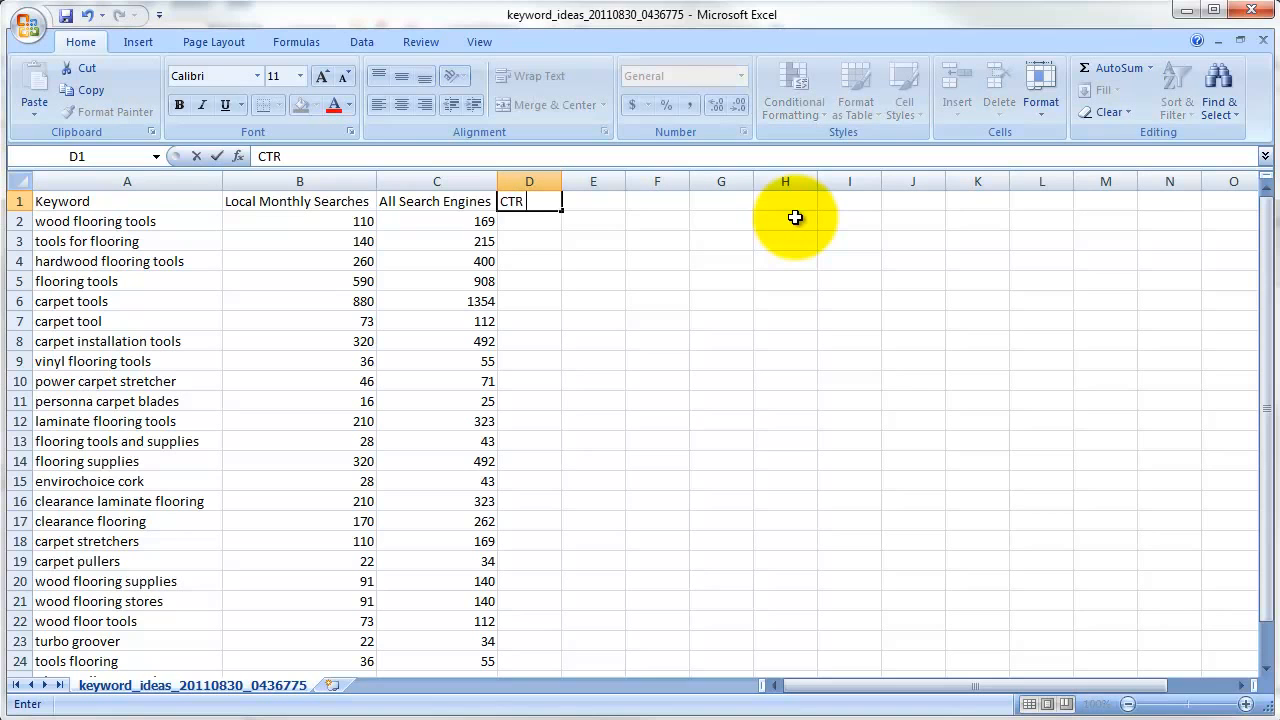
pyautogui.write(' = 25%')
pyautogui.press('Return')
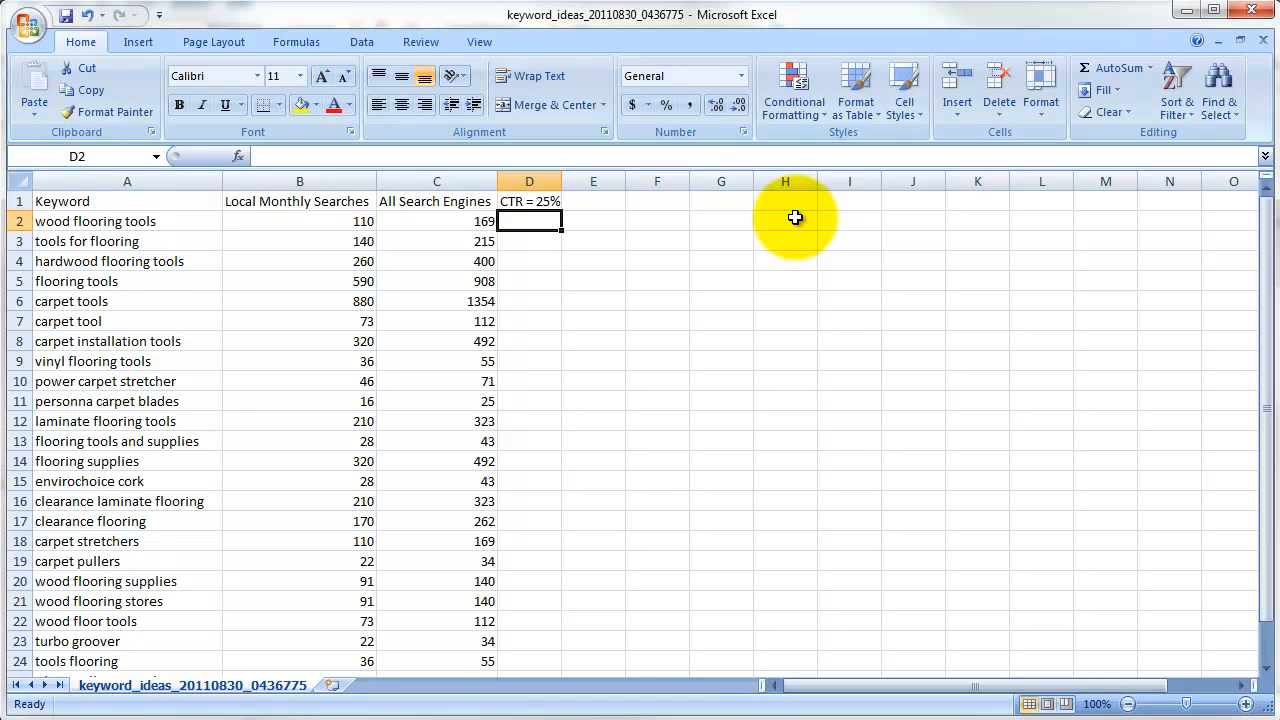
pyautogui.write('=c2*.25')
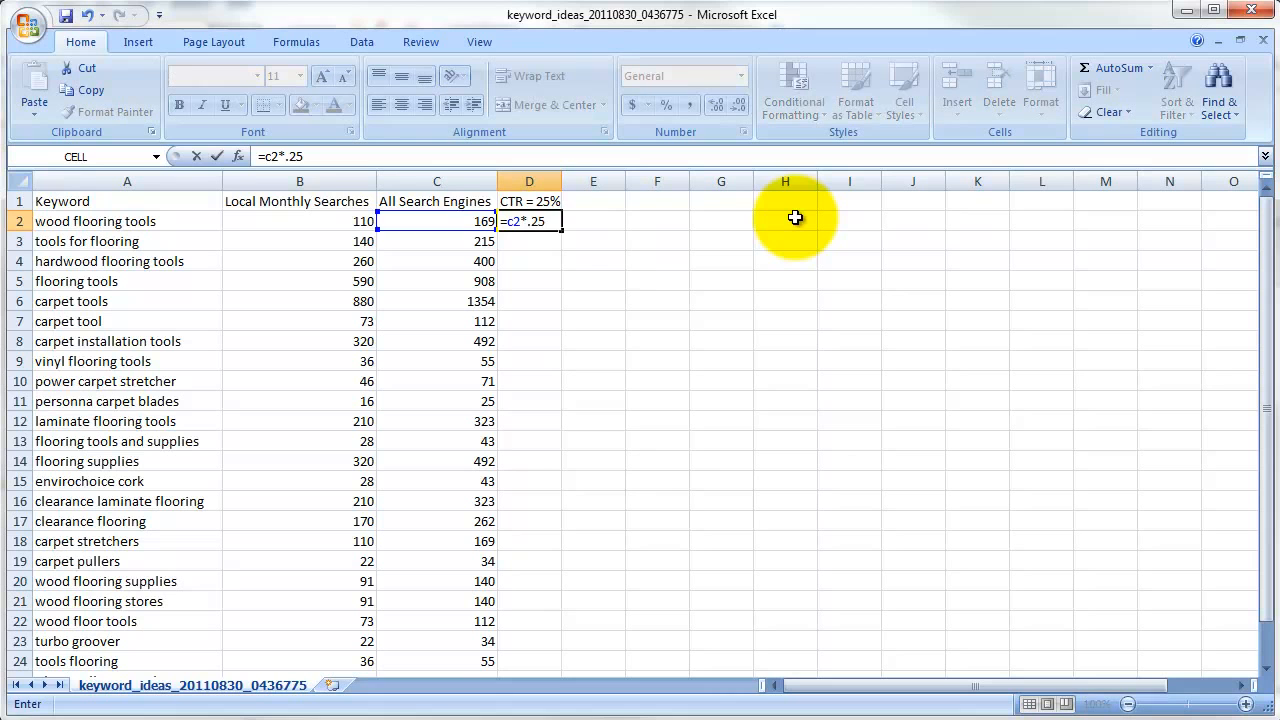
pyautogui.press('Return')
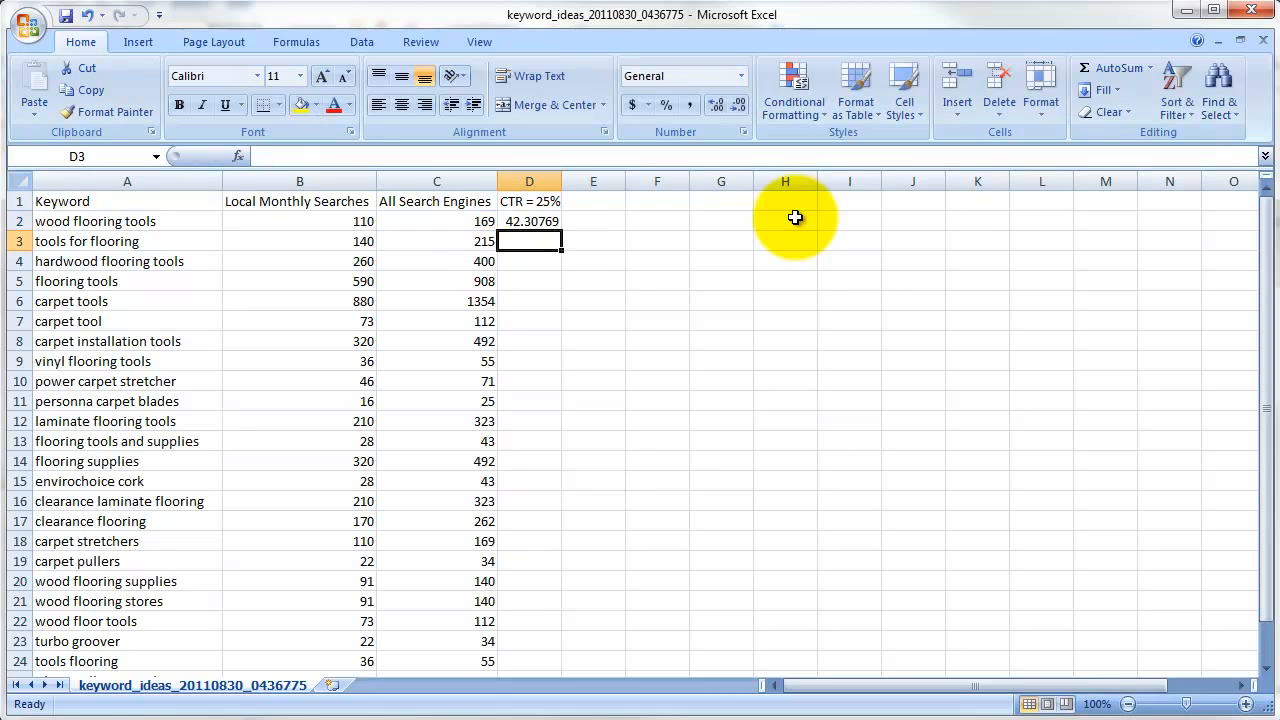
pyautogui.click(538, 221)
pyautogui.moveTo(559, 229); pyautogui.dragTo(531, 623)
# Step: Round the CTR values to whole numbers and widen column D to fit its heading
pyautogui.scroll(1, 634, 567)
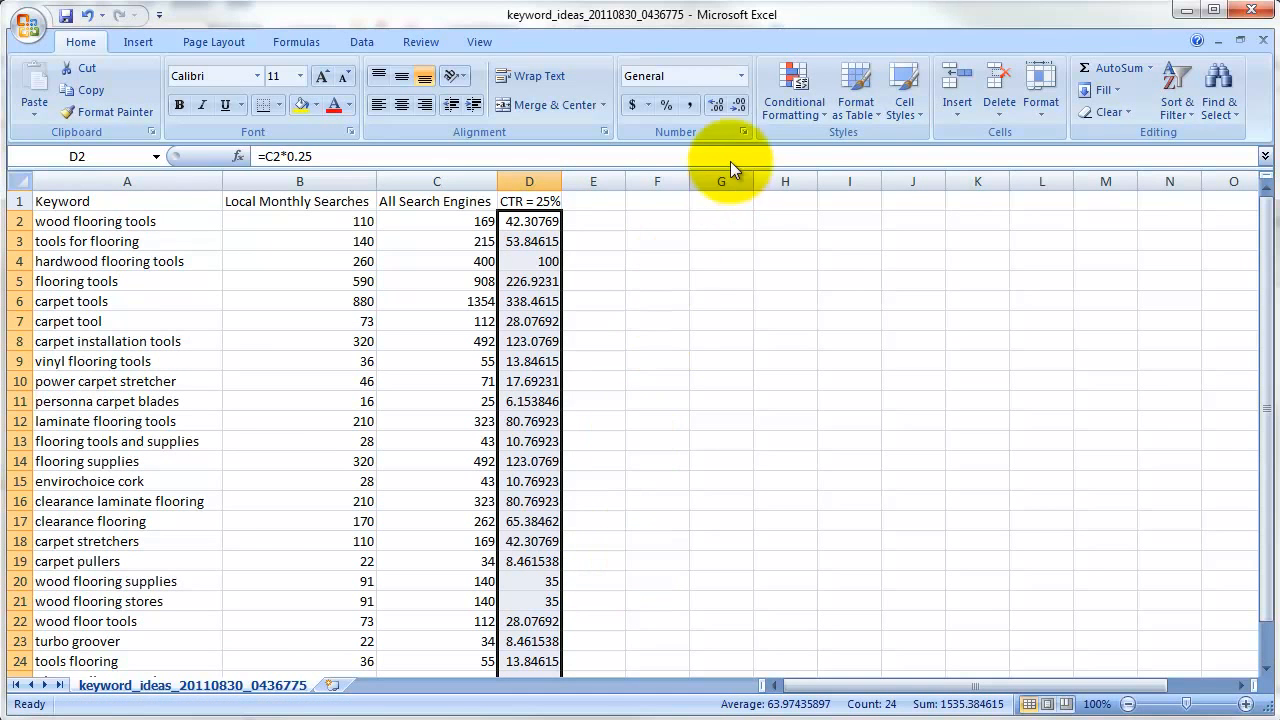
pyautogui.click(741, 109)
pyautogui.click(741, 109)
pyautogui.click(741, 109)
pyautogui.click(741, 109)
pyautogui.click(741, 109)
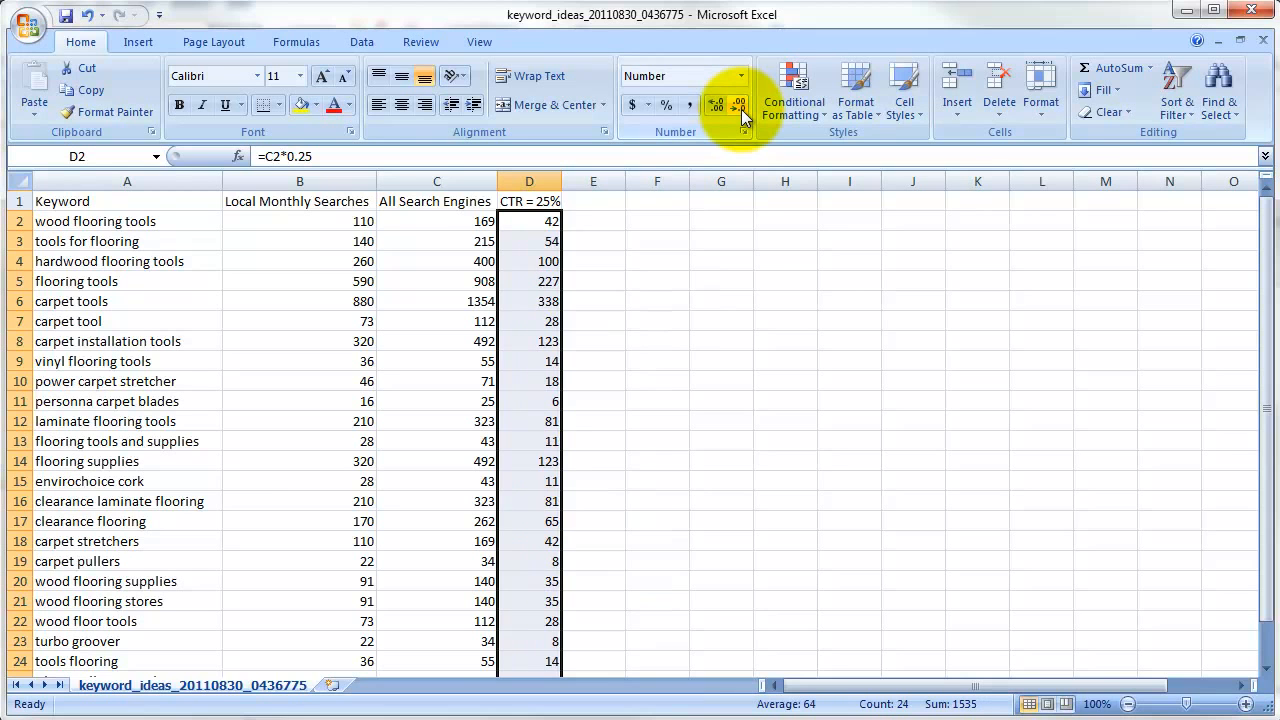
pyautogui.click(584, 198)
pyautogui.moveTo(562, 182); pyautogui.dragTo(582, 182)
pyautogui.click(319, 181)
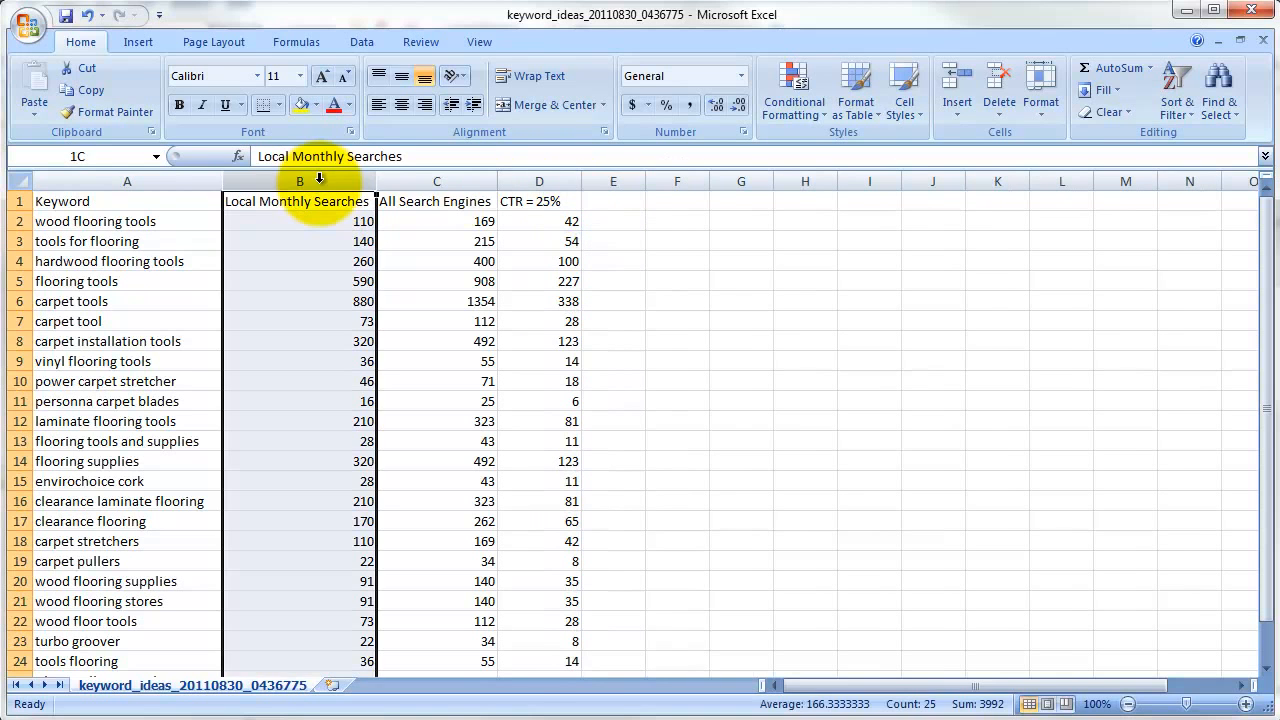
pyautogui.click(420, 181)
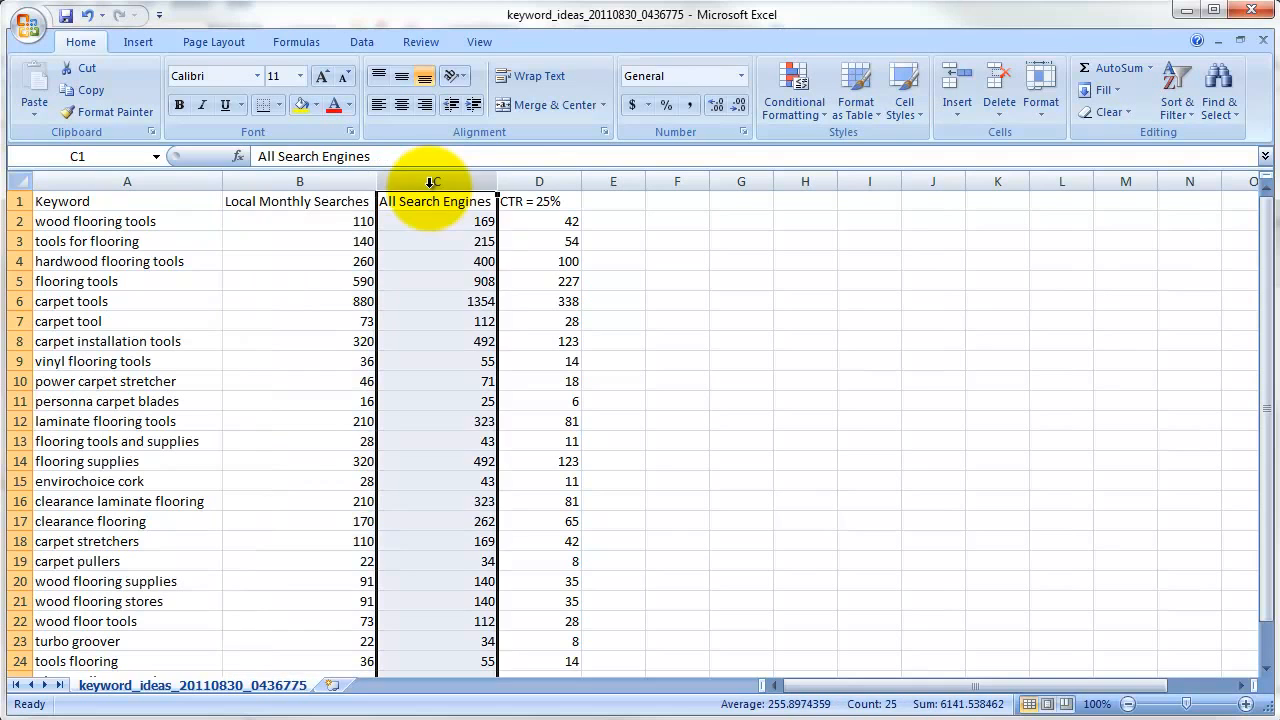
pyautogui.click(529, 181)
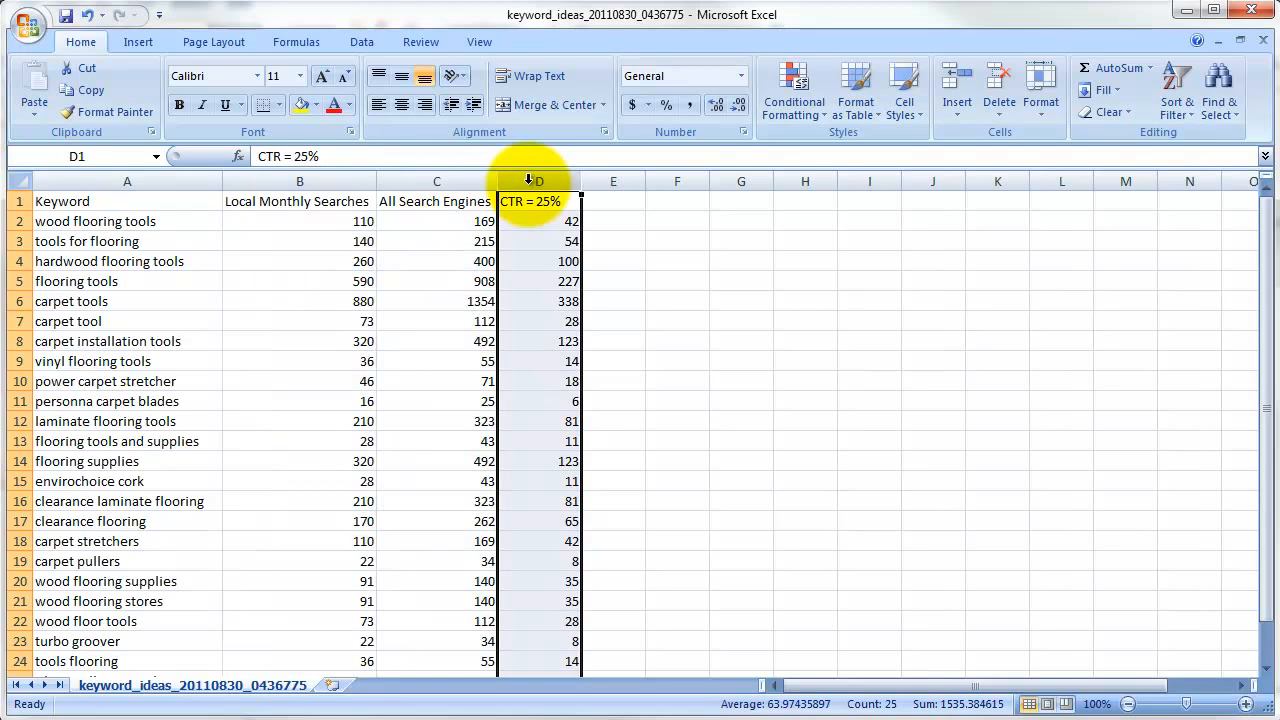
pyautogui.click(613, 201)
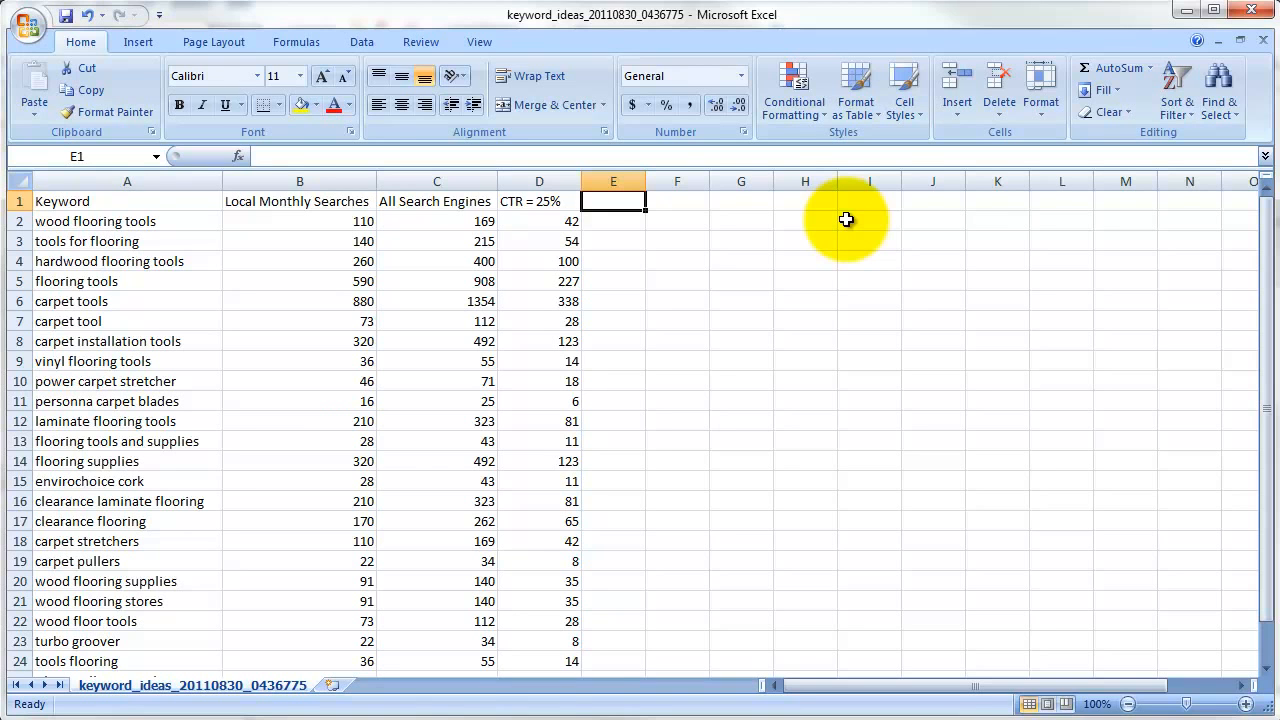
# Step: Enter 'Conversion Rate = 3%' in E1, auto-fit column E, and try =e2*.03 in E2
pyautogui.write('Co')
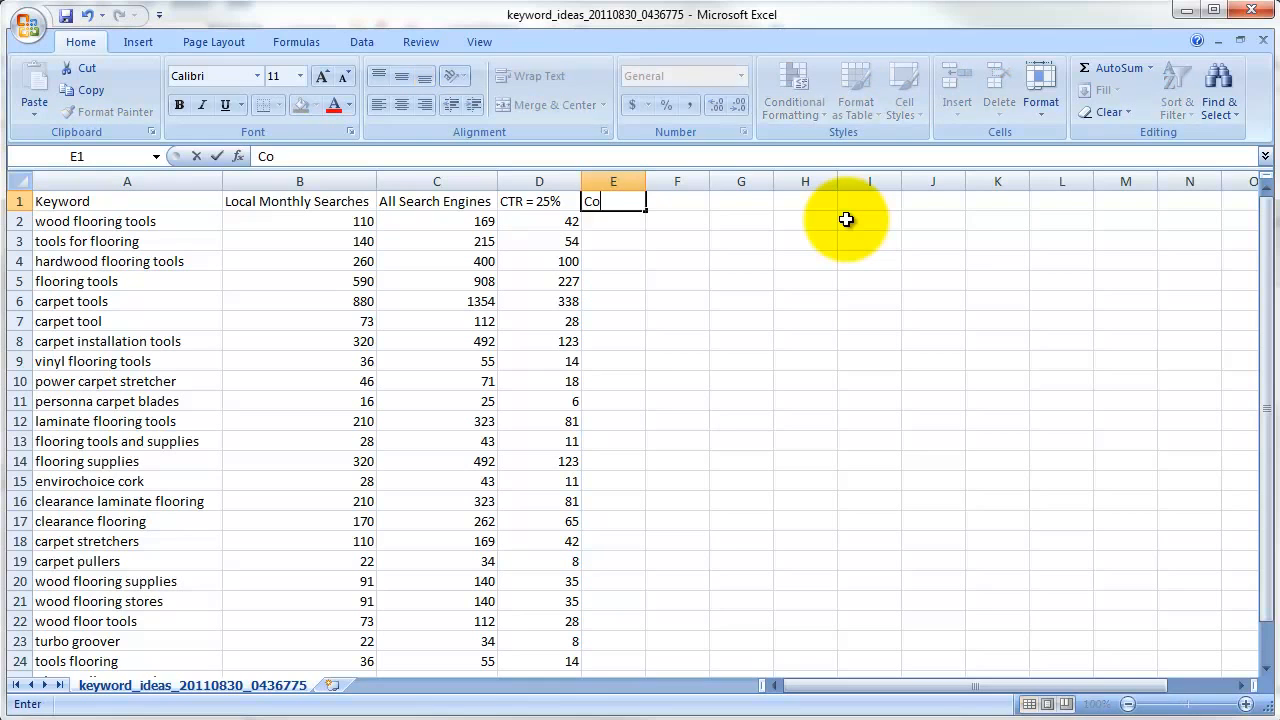
pyautogui.write('nversion Rate = 3%')
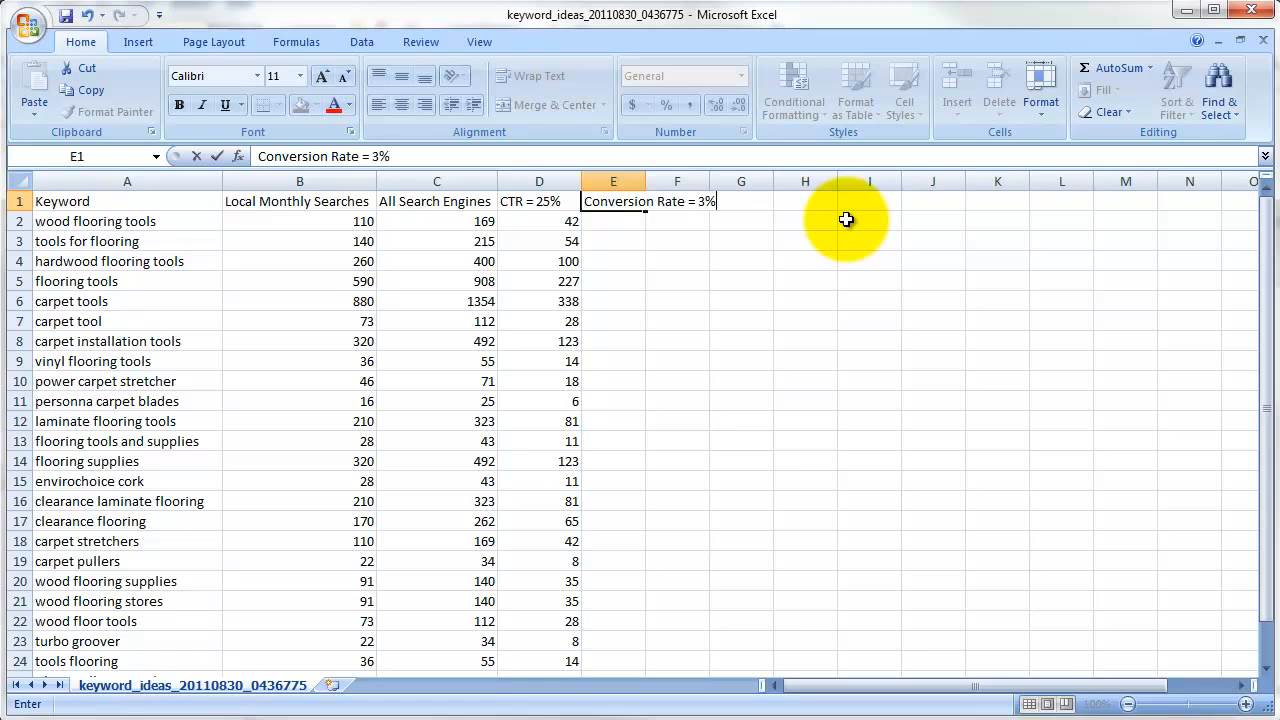
pyautogui.press('Return')
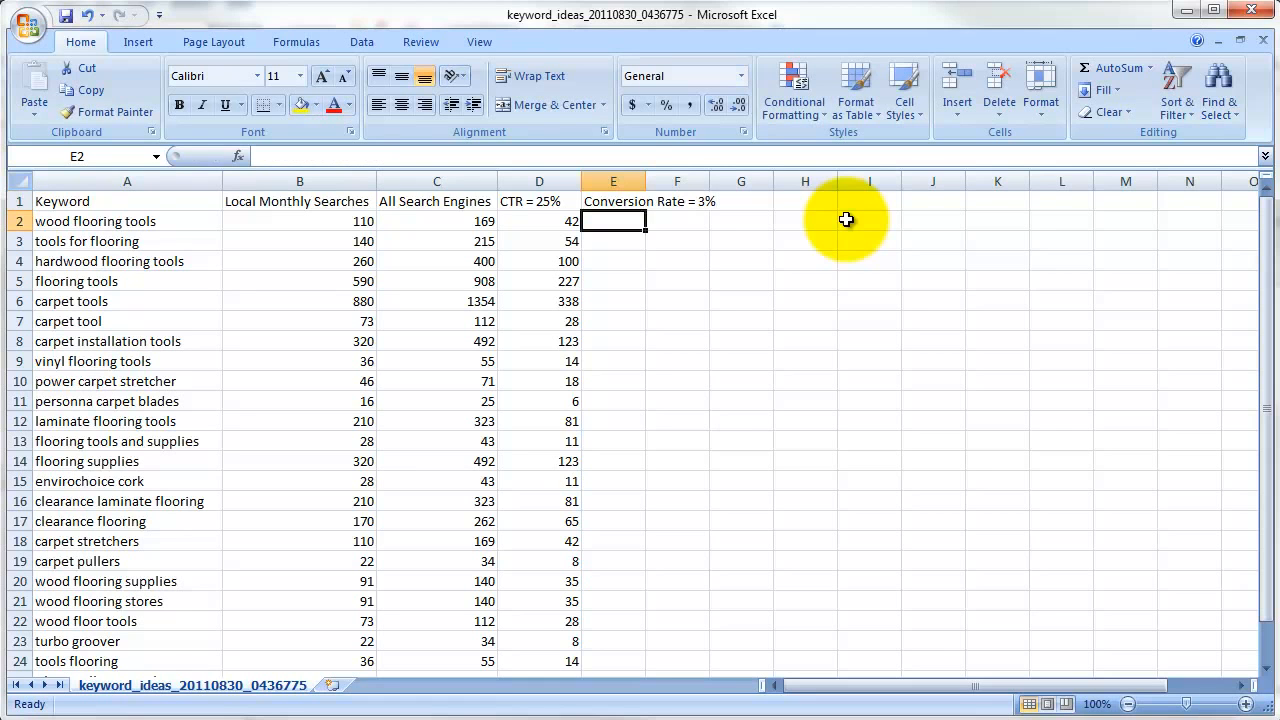
pyautogui.doubleClick(645, 181)
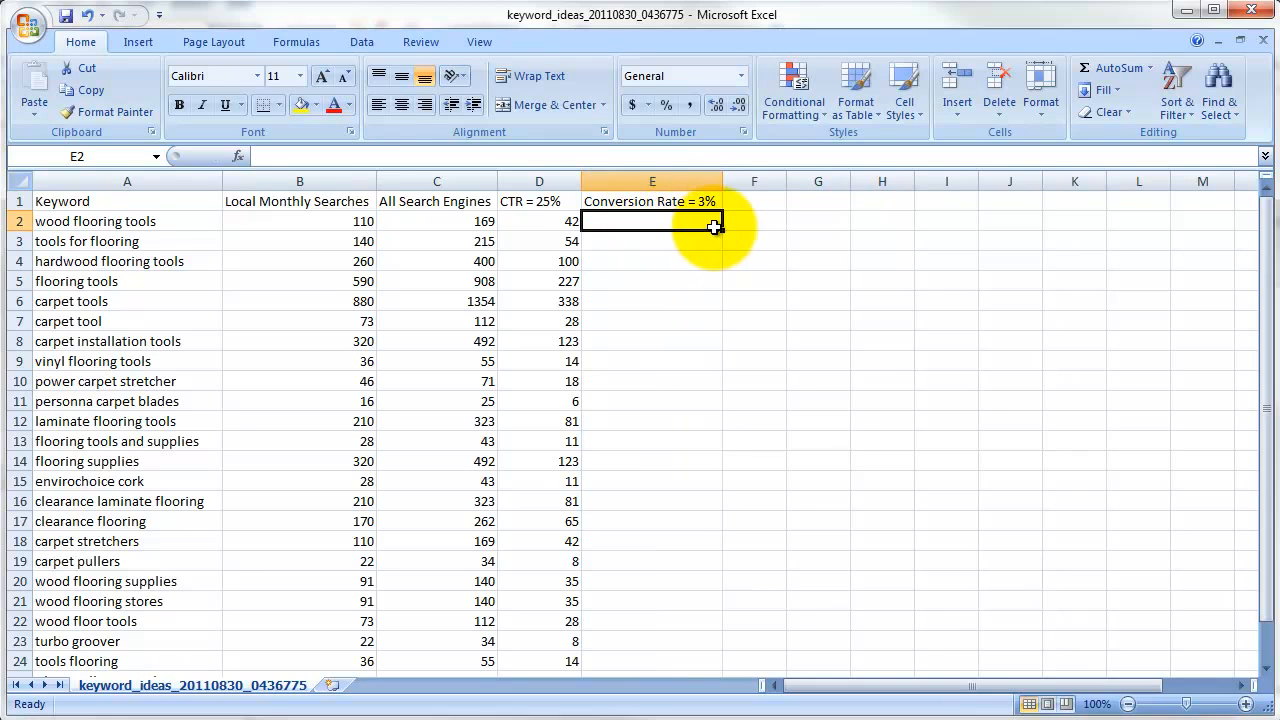
pyautogui.write('=')
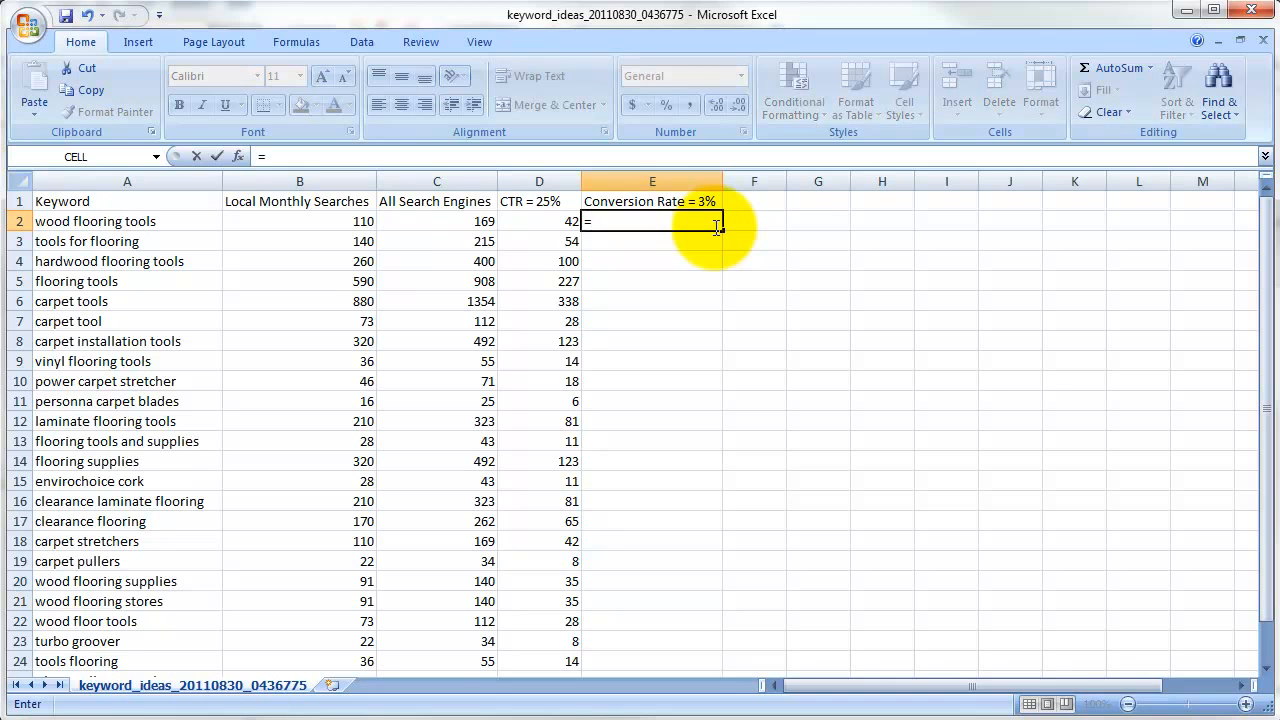
pyautogui.write('e')
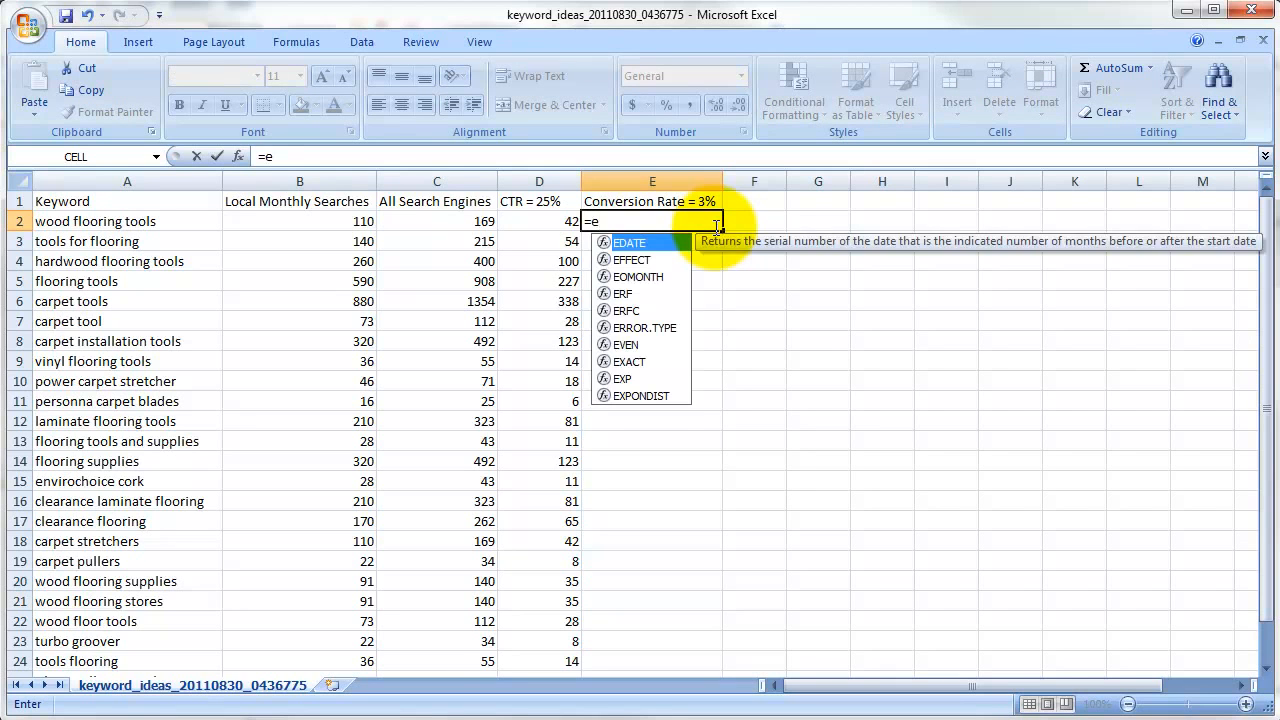
pyautogui.write('2*.03')
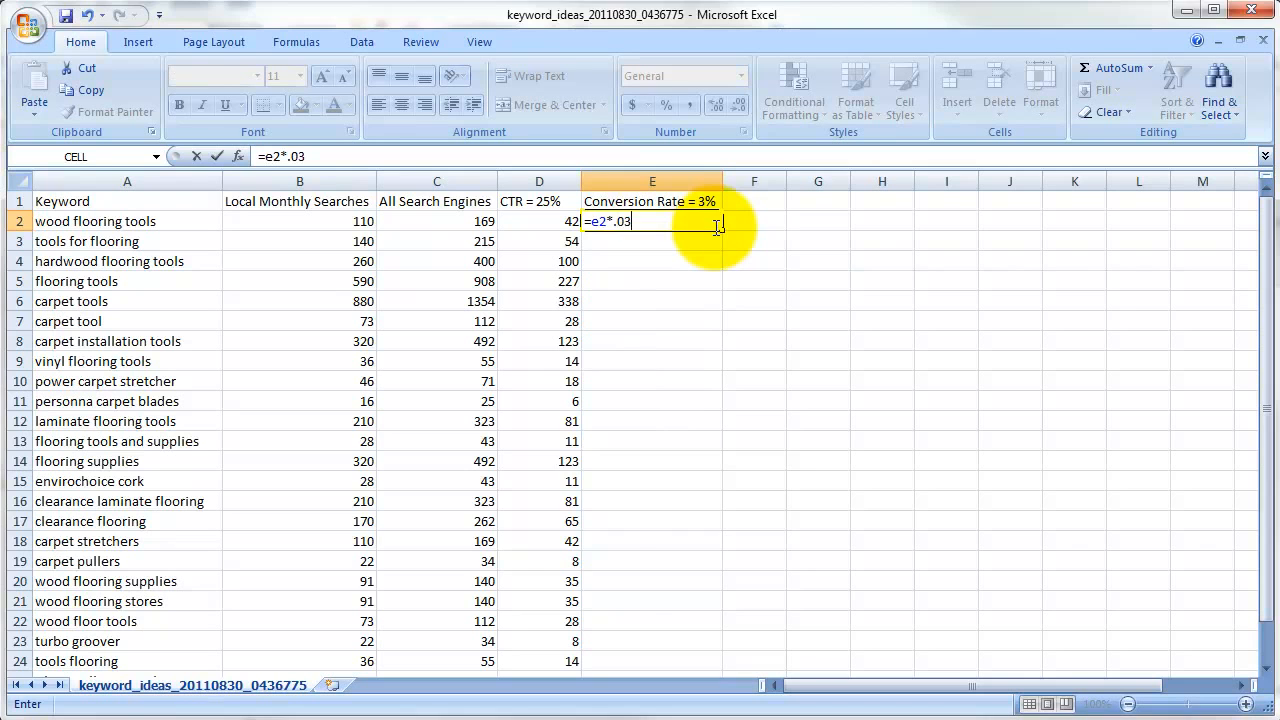
pyautogui.press('Return')
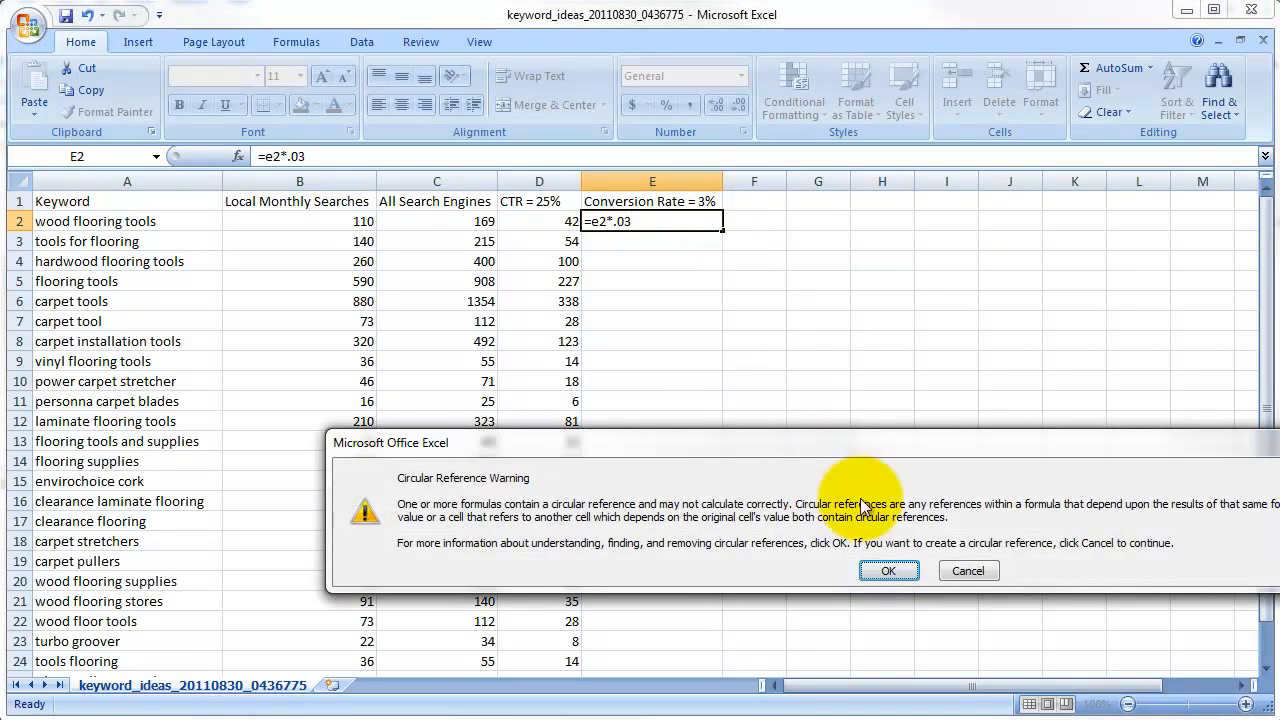
pyautogui.click(882, 572)
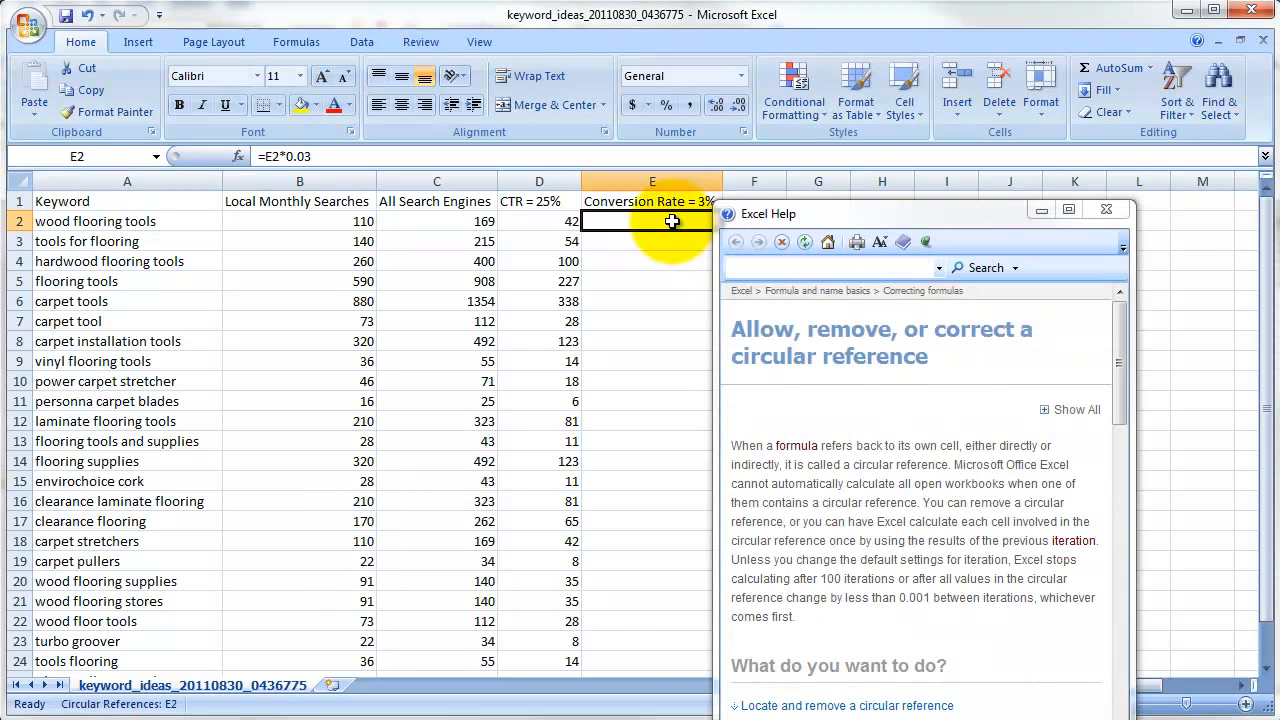
pyautogui.click(1112, 214)
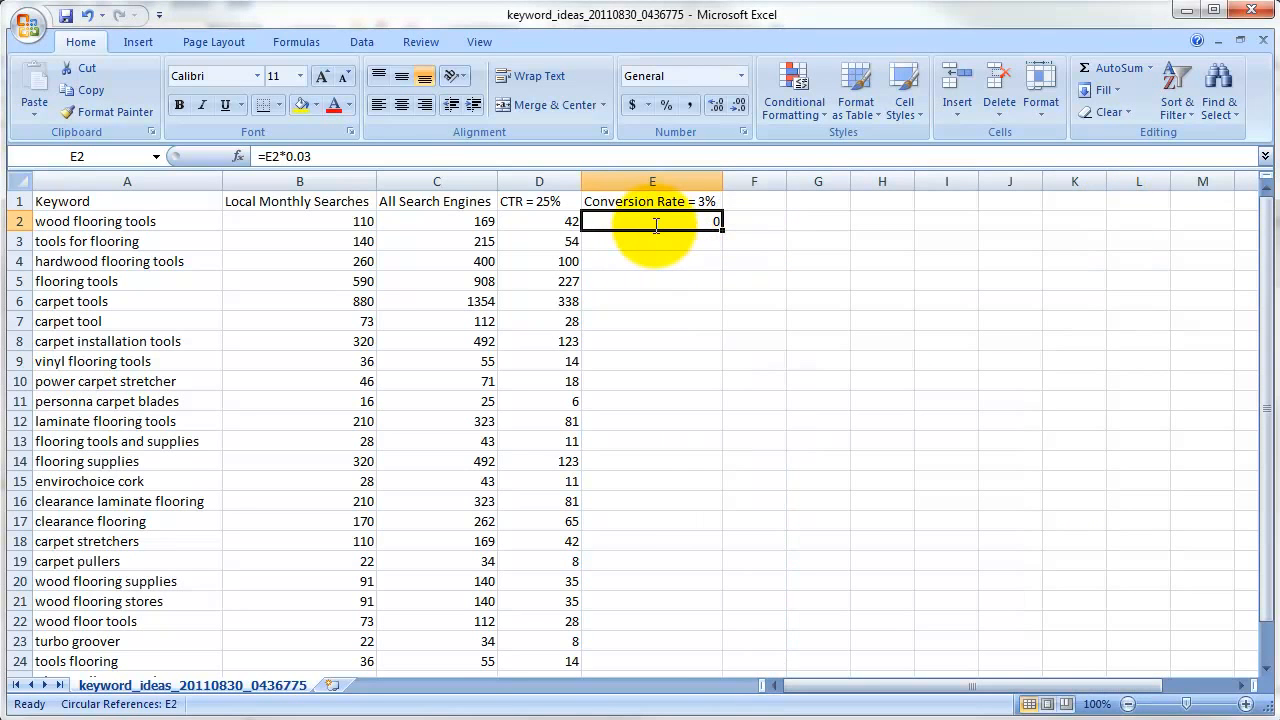
pyautogui.write('=')
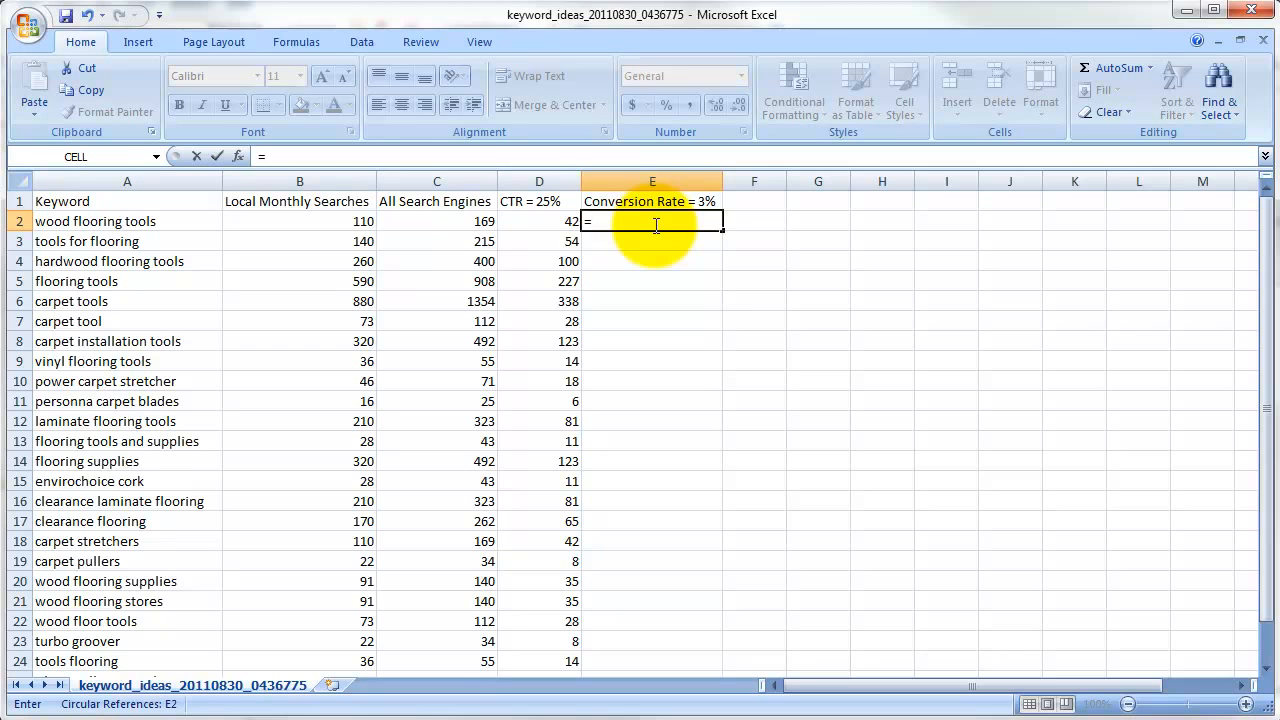
# Step: Enter =D2*0.03 in E2 and fill it down to E25
pyautogui.write('d2*.03')
pyautogui.press('Return')
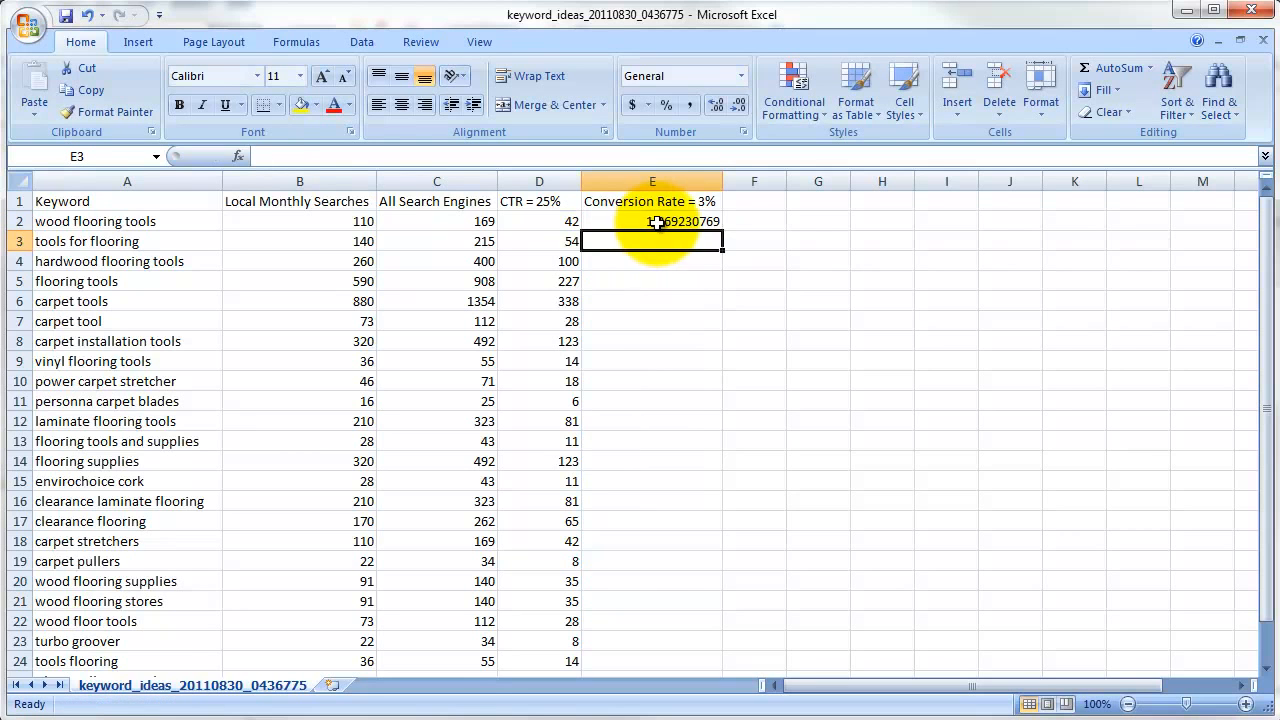
pyautogui.click(655, 222)
pyautogui.moveTo(720, 244); pyautogui.dragTo(667, 650)
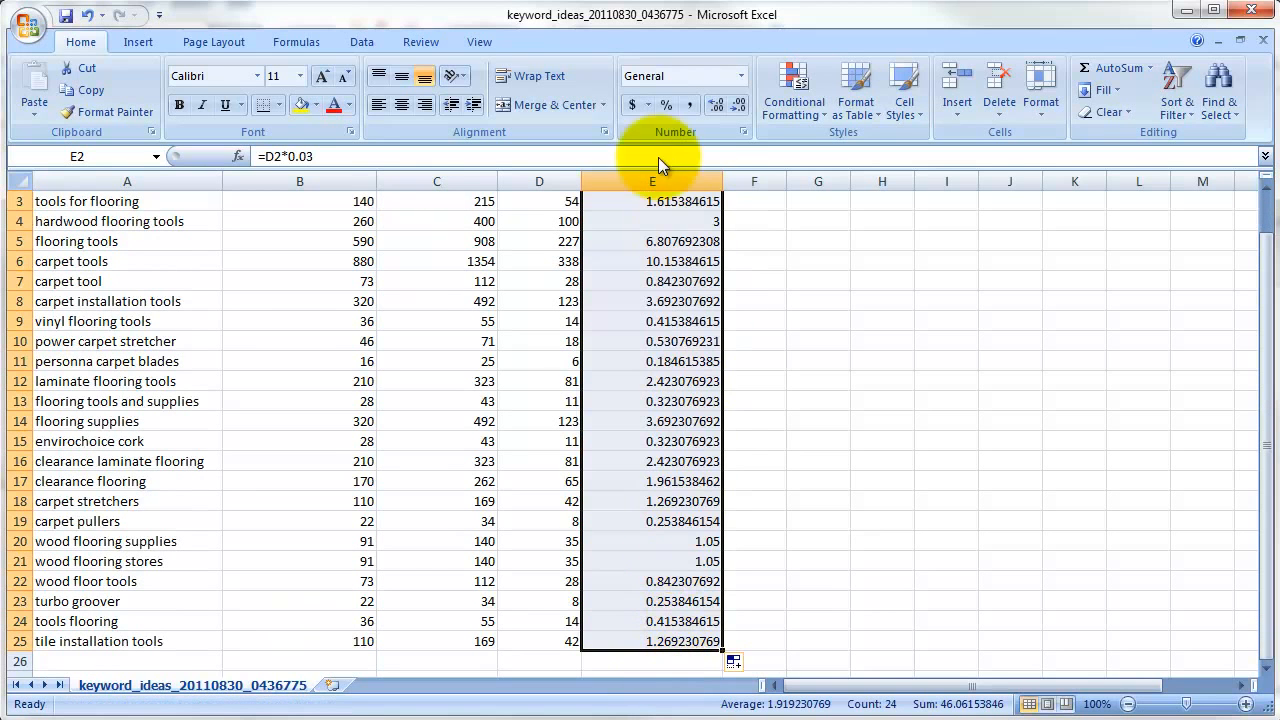
# Step: Reduce the conversion values' decimals until they show whole numbers
pyautogui.click(737, 104)
pyautogui.click(737, 104)
pyautogui.click(737, 104)
pyautogui.click(737, 104)
pyautogui.click(737, 104)
pyautogui.click(737, 104)
pyautogui.click(735, 104)
pyautogui.click(735, 104)
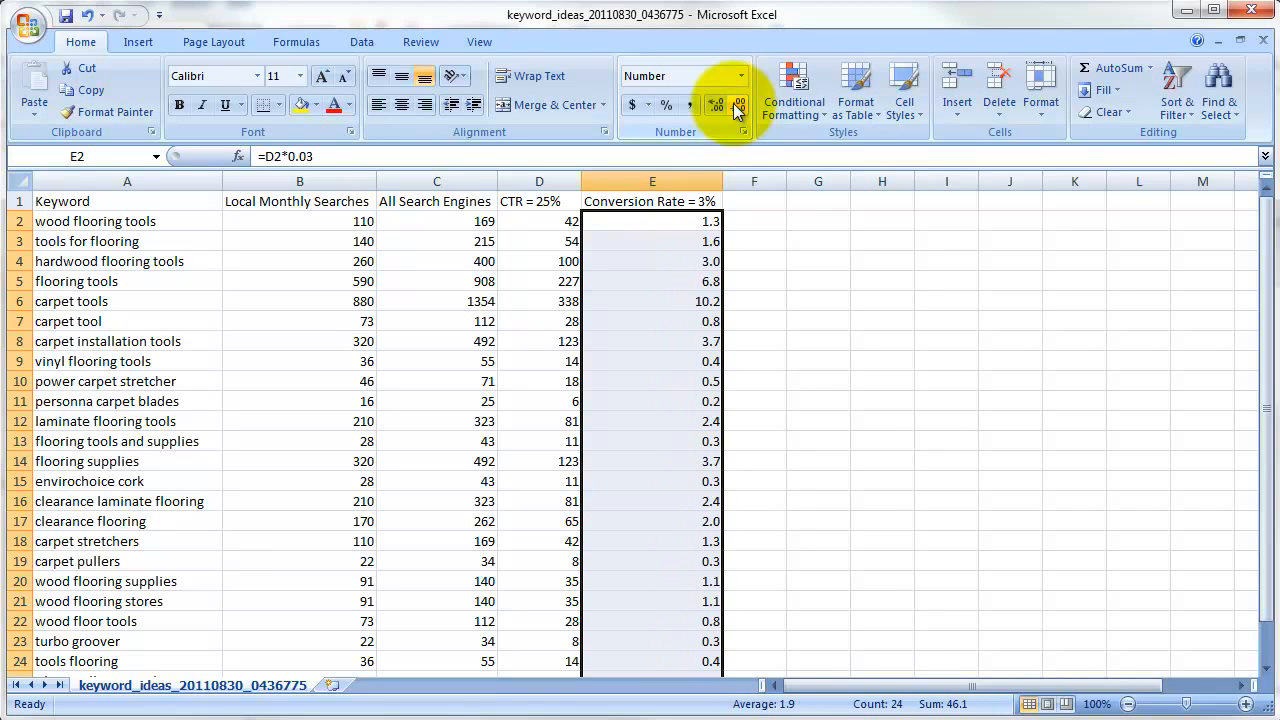
pyautogui.click(735, 104)
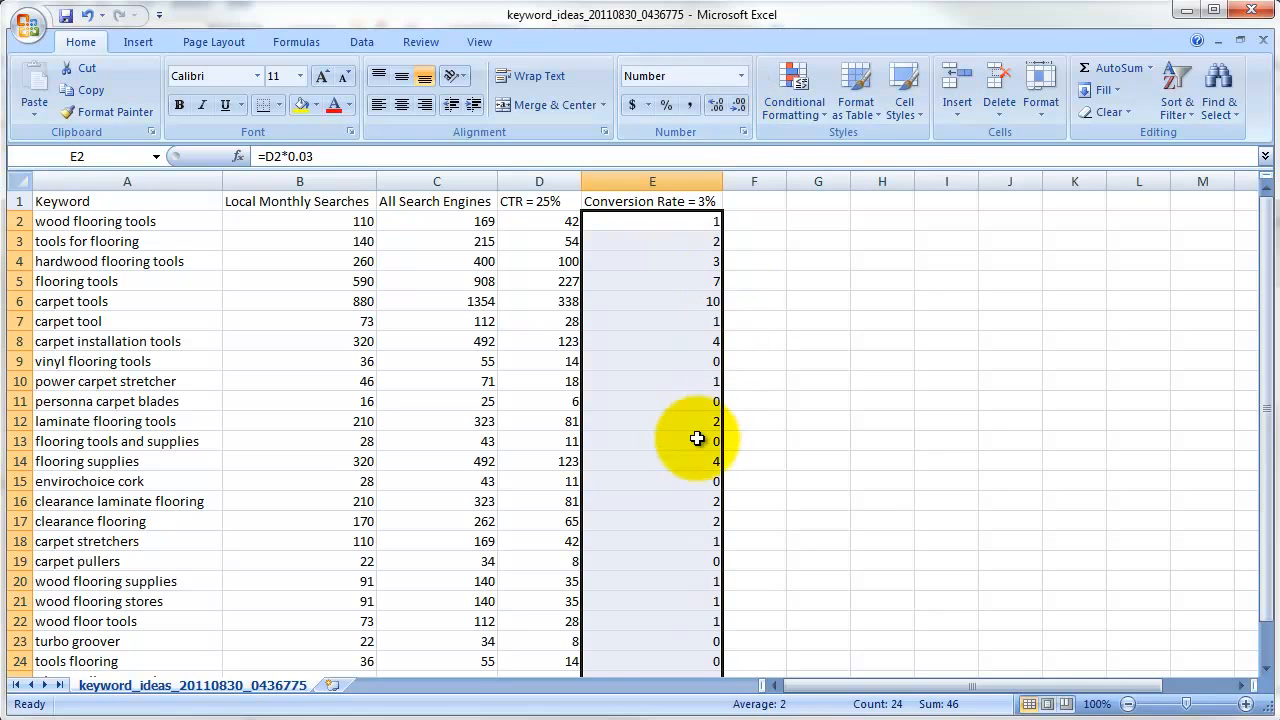
pyautogui.scroll(-7, 697, 438)
pyautogui.scroll(7, 694, 434)
pyautogui.click(768, 203)
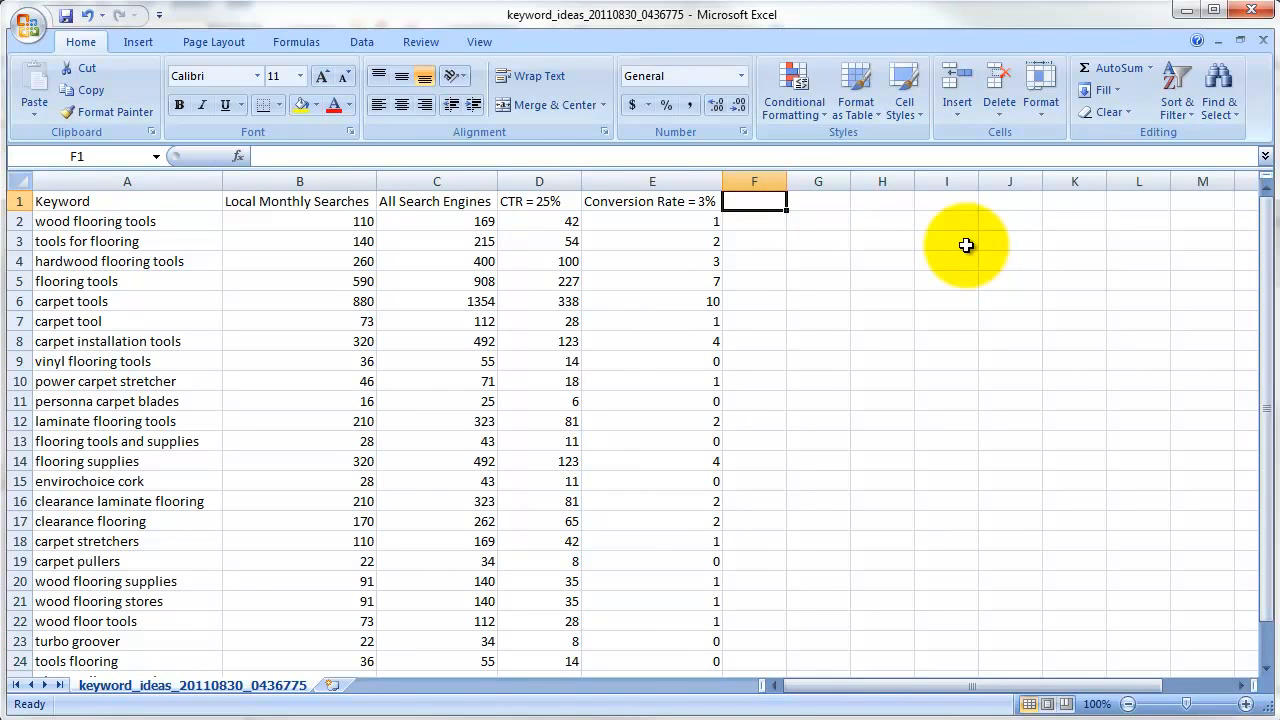
# Step: Type the heading 'AOV = $250' into cell F1, fixing typos along the way
pyautogui.write('=')
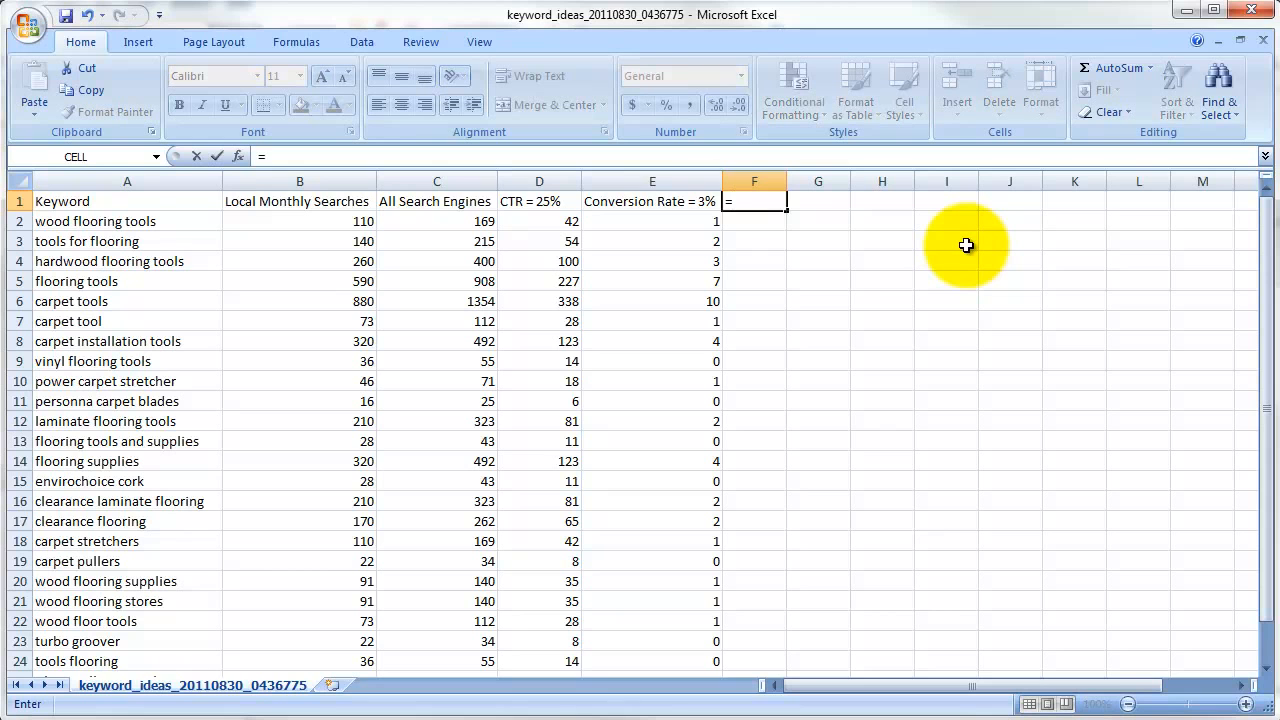
pyautogui.press('BackSpace')
pyautogui.write('AV')
pyautogui.press('BackSpace')
pyautogui.write('OR')
pyautogui.press('BackSpace')
pyautogui.write('V')
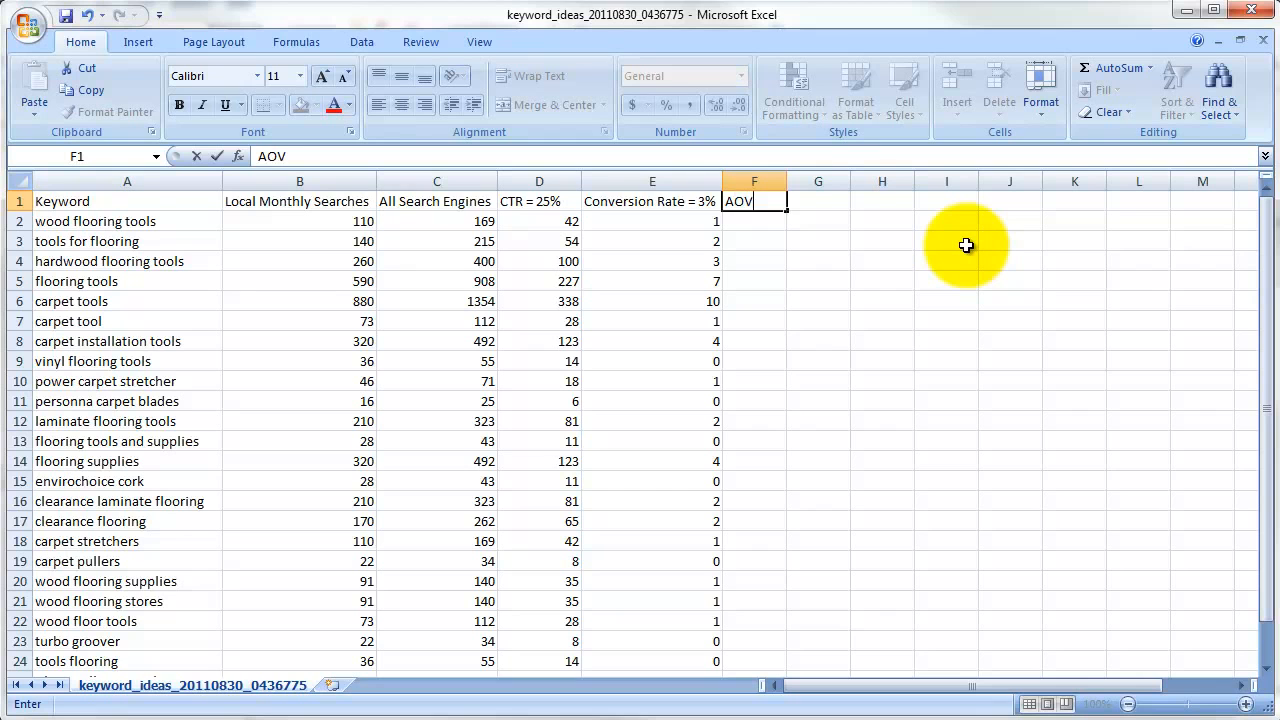
pyautogui.write(' = $250')
# Step: Enter =E2*250 in F2 in Accounting format, fill it down to F25, and autofit column F
pyautogui.press('Return')
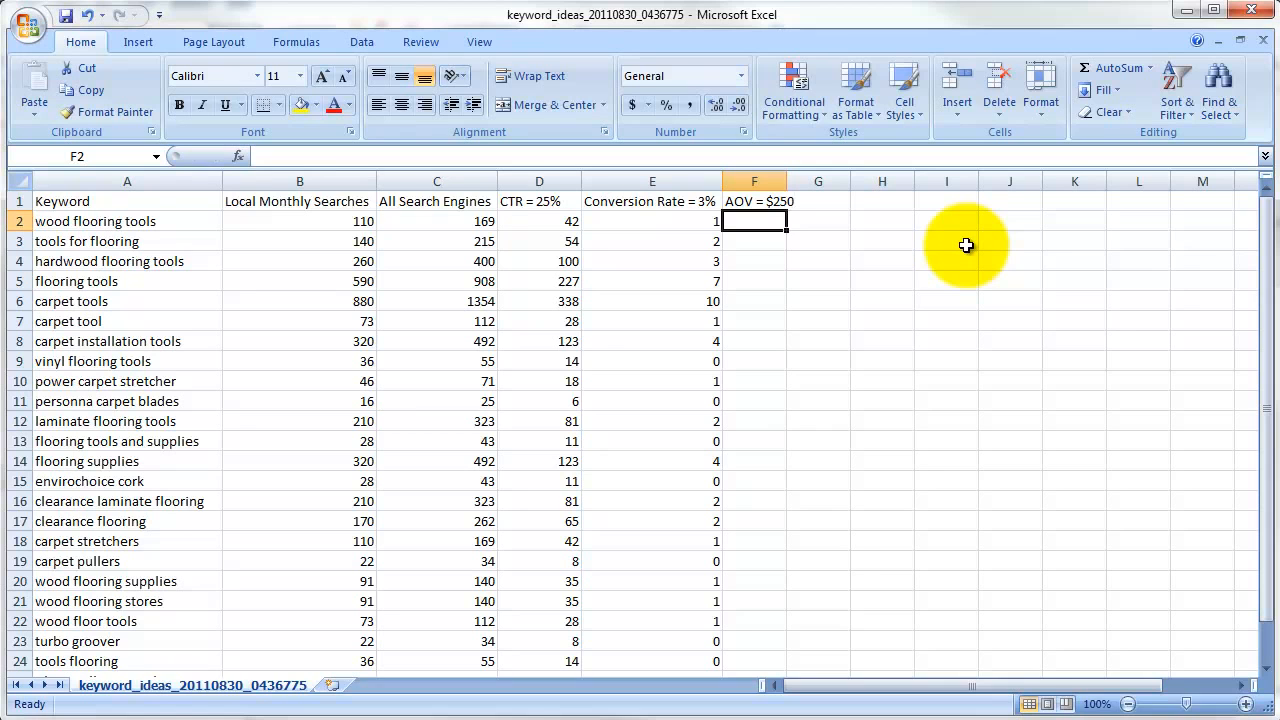
pyautogui.write('=e2*250')
pyautogui.press('Return')
pyautogui.press('Up')
pyautogui.click(632, 105)
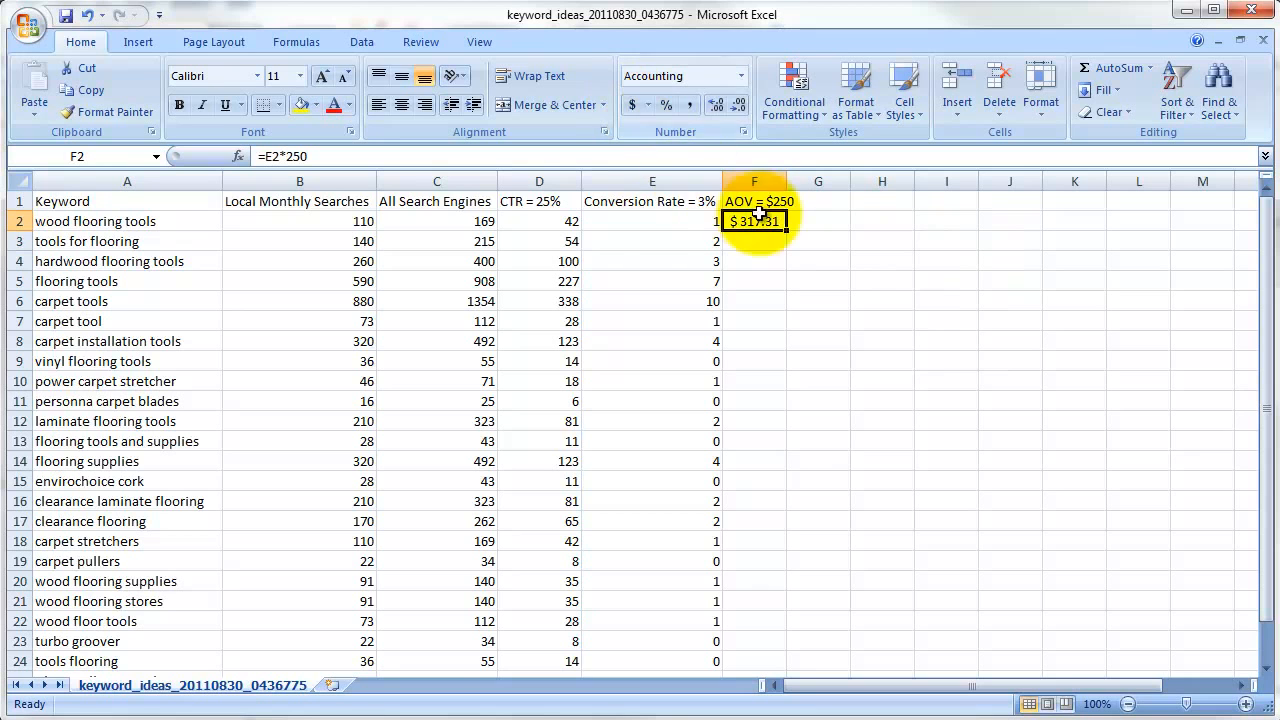
pyautogui.moveTo(784, 231); pyautogui.dragTo(775, 648)
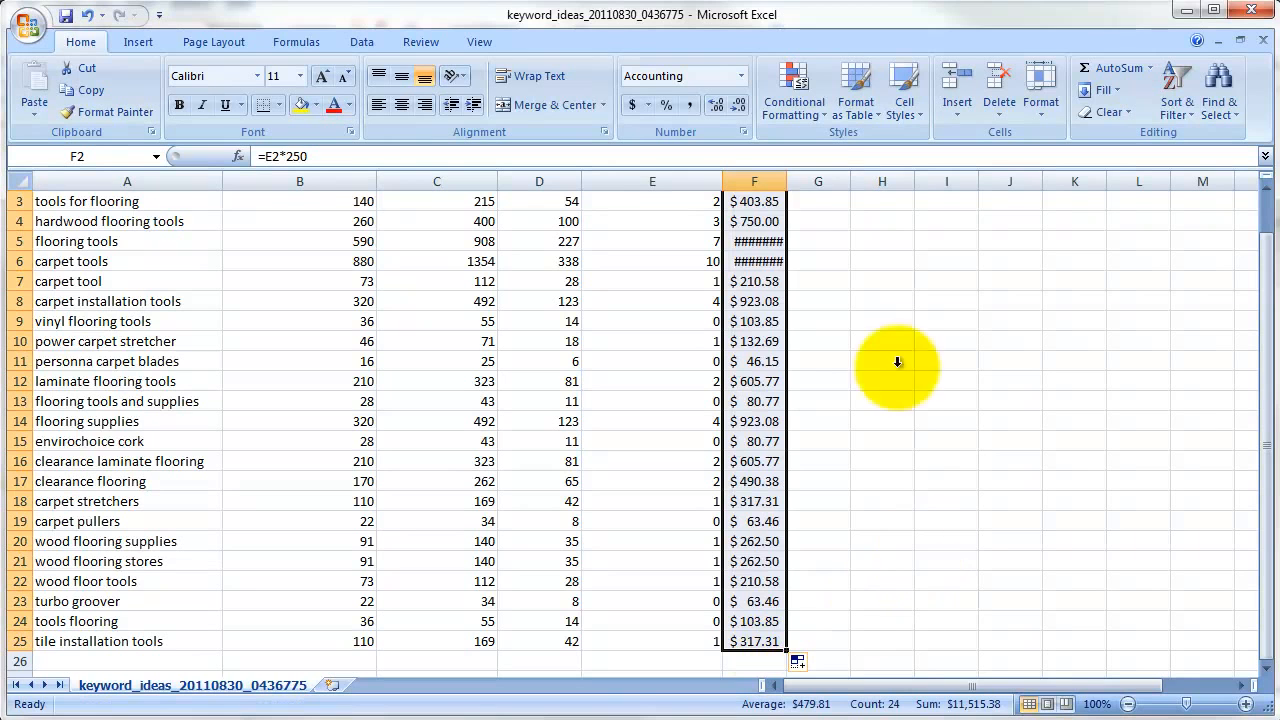
pyautogui.doubleClick(786, 181)
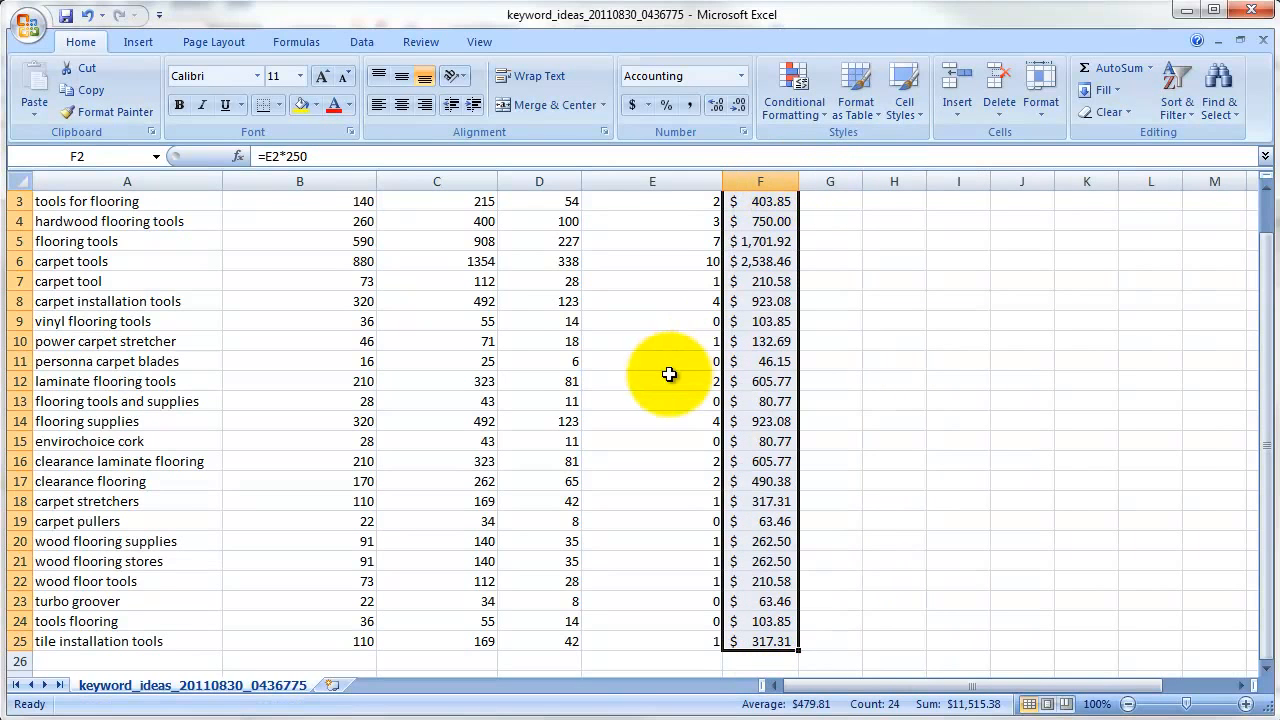
pyautogui.scroll(-3, 640, 380)
# Step: Label A26 'Total' and AutoSum row 26 across columns B through F
pyautogui.click(140, 460)
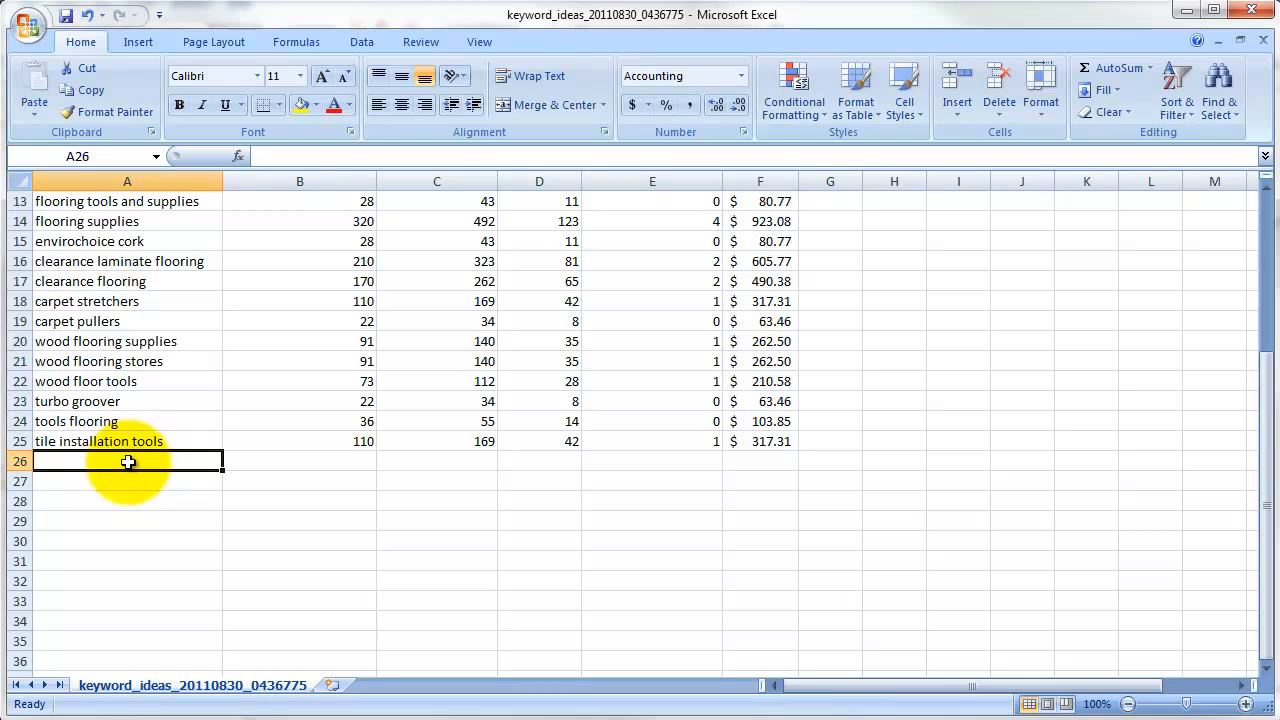
pyautogui.write('Total')
pyautogui.click(331, 466)
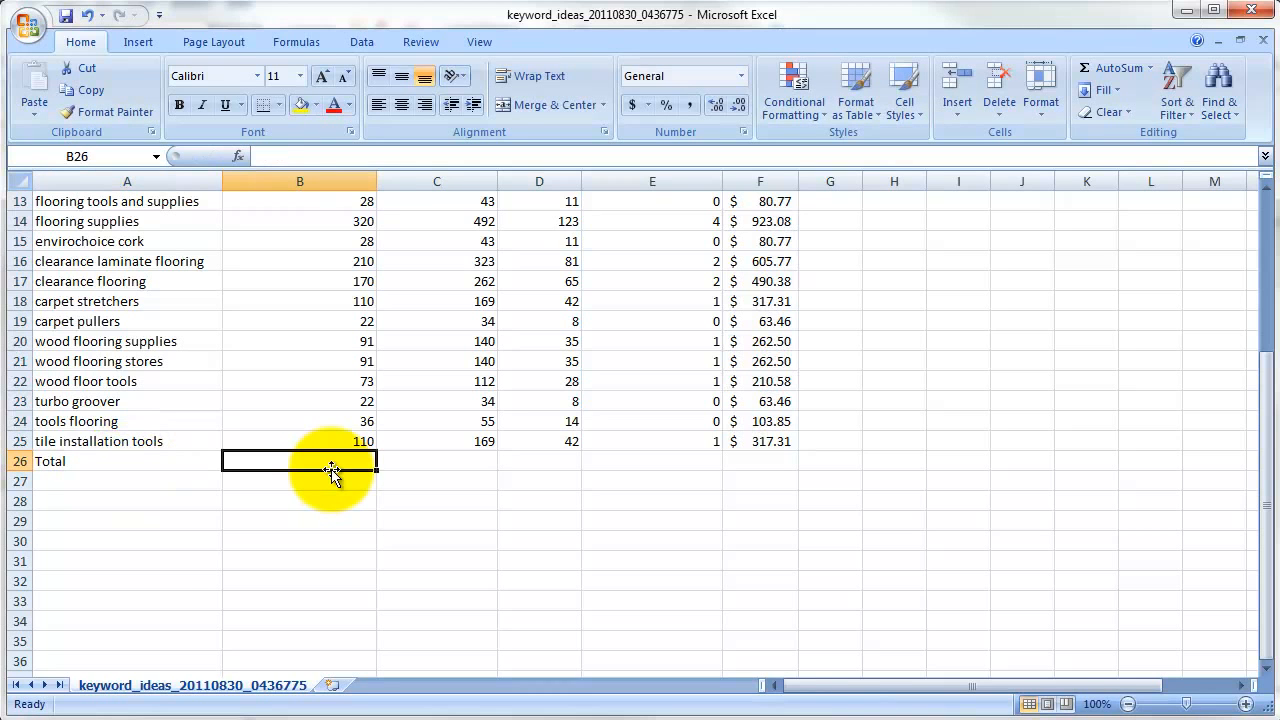
pyautogui.hotkey('alt', '=')
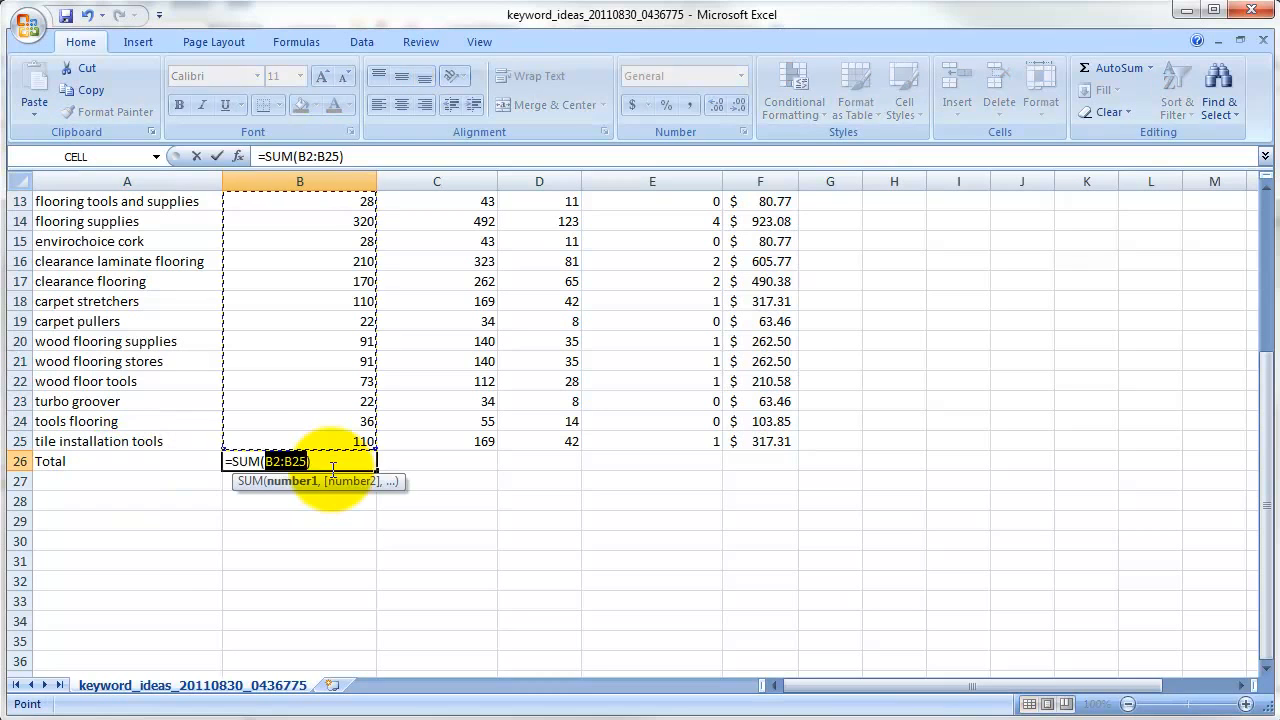
pyautogui.press('Return')
pyautogui.click(335, 466)
pyautogui.moveTo(376, 471); pyautogui.dragTo(767, 465)
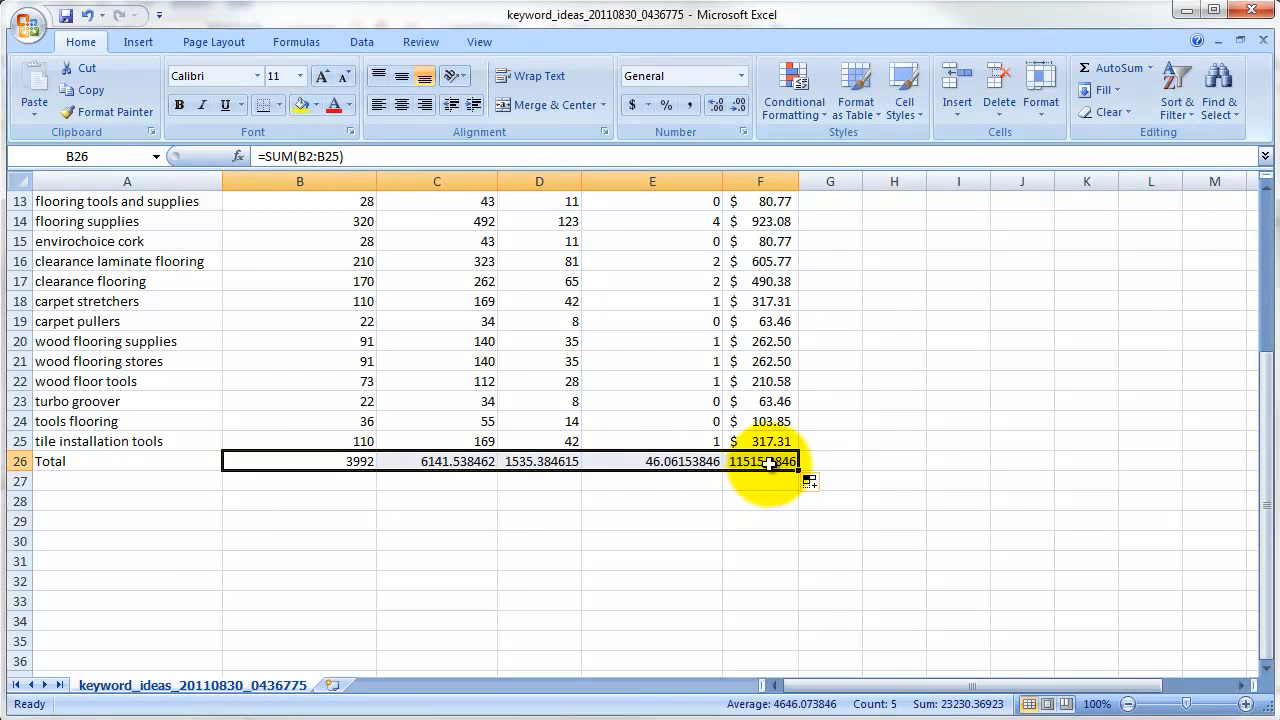
# Step: Format B2:E26 as Comma Style with no decimals and F26 as Accounting
pyautogui.click(767, 465)
pyautogui.moveTo(345, 463); pyautogui.dragTo(322, 214)
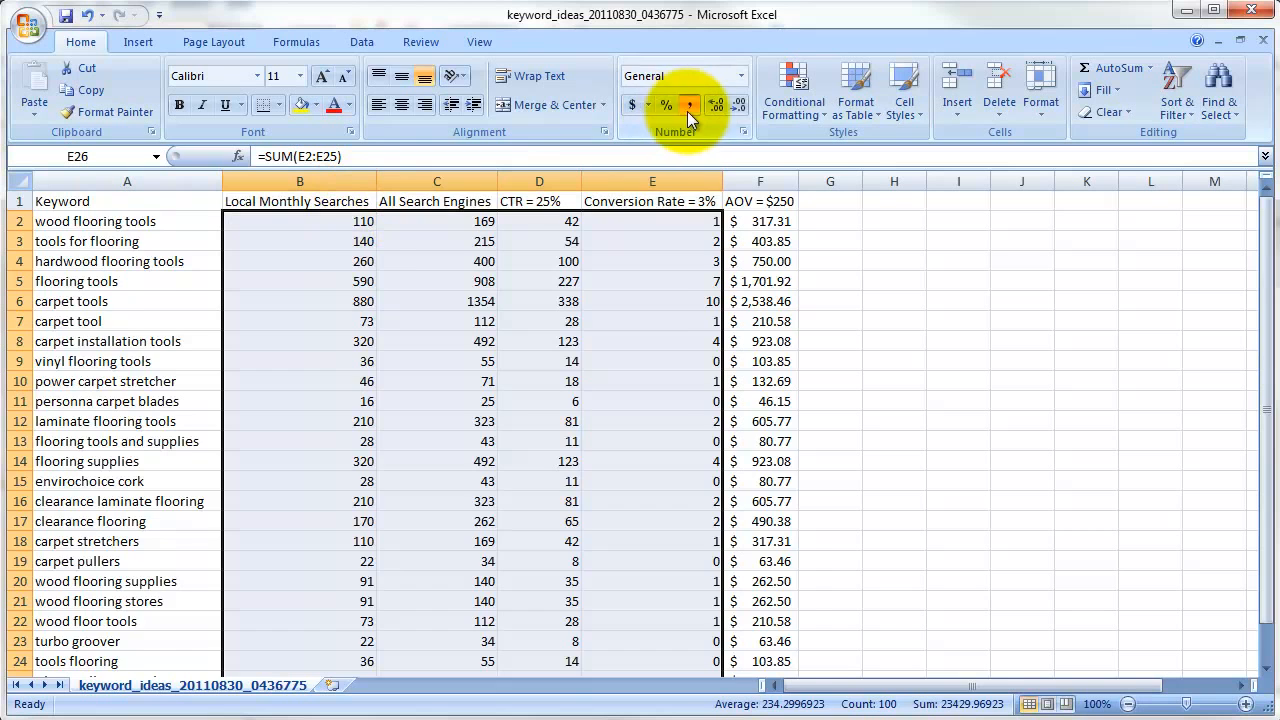
pyautogui.click(688, 111)
pyautogui.click(736, 108)
pyautogui.click(736, 108)
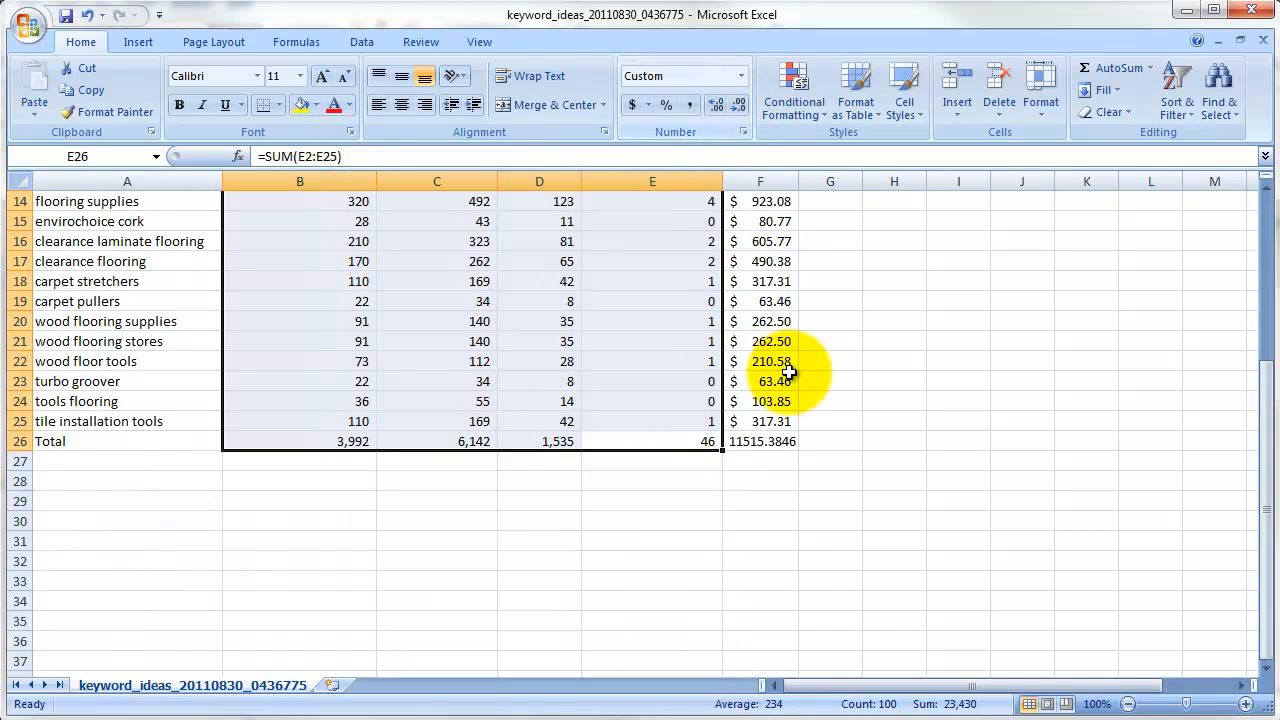
pyautogui.click(760, 441)
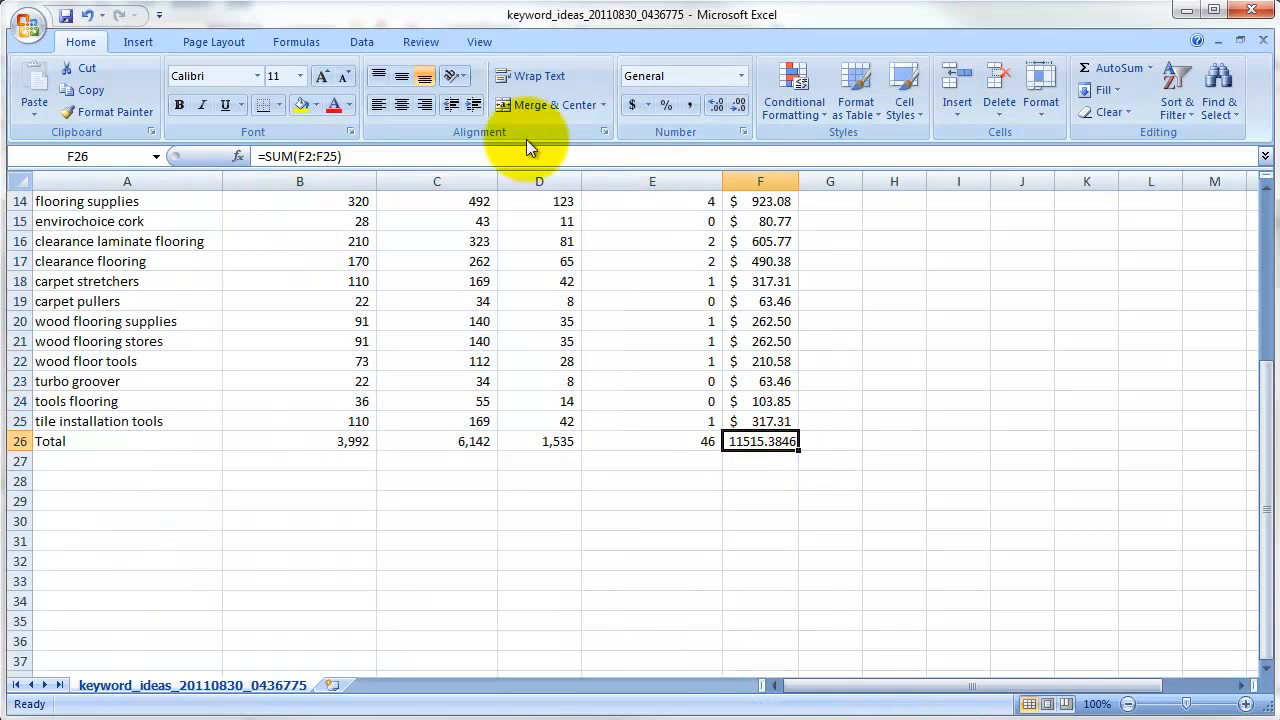
pyautogui.click(629, 102)
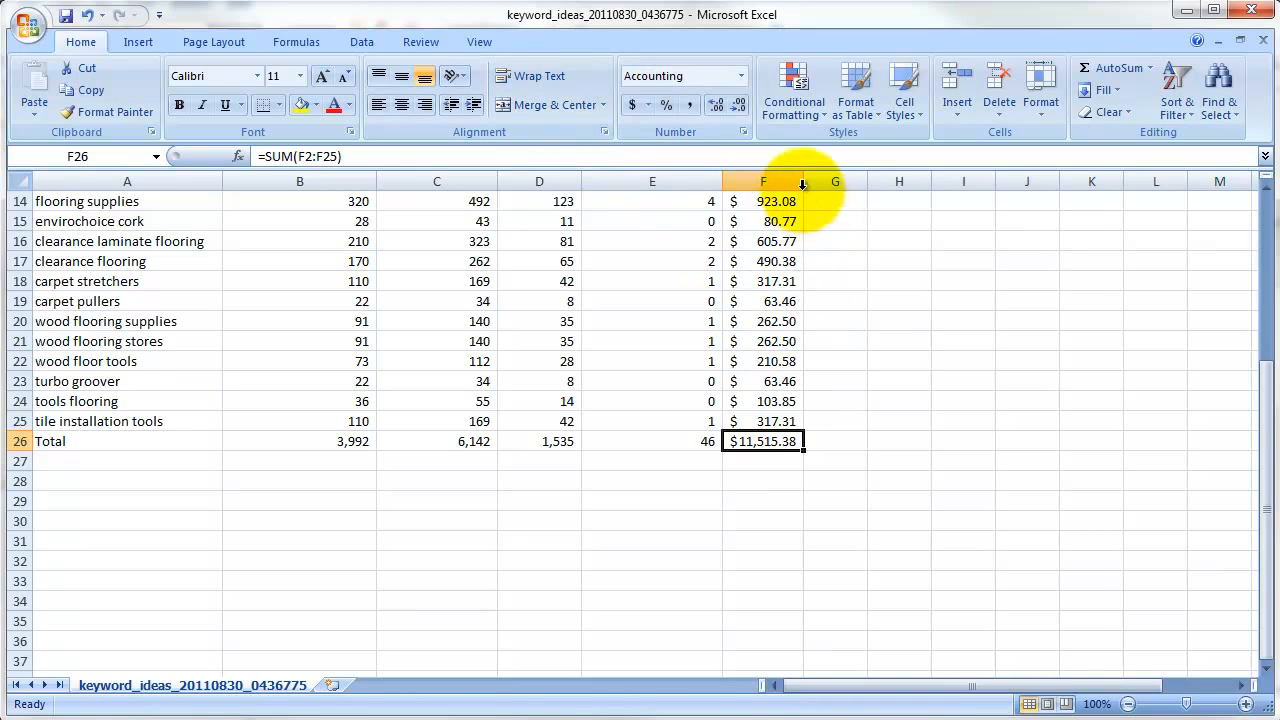
pyautogui.scroll(3, 381, 441)
pyautogui.scroll(1, 277, 477)
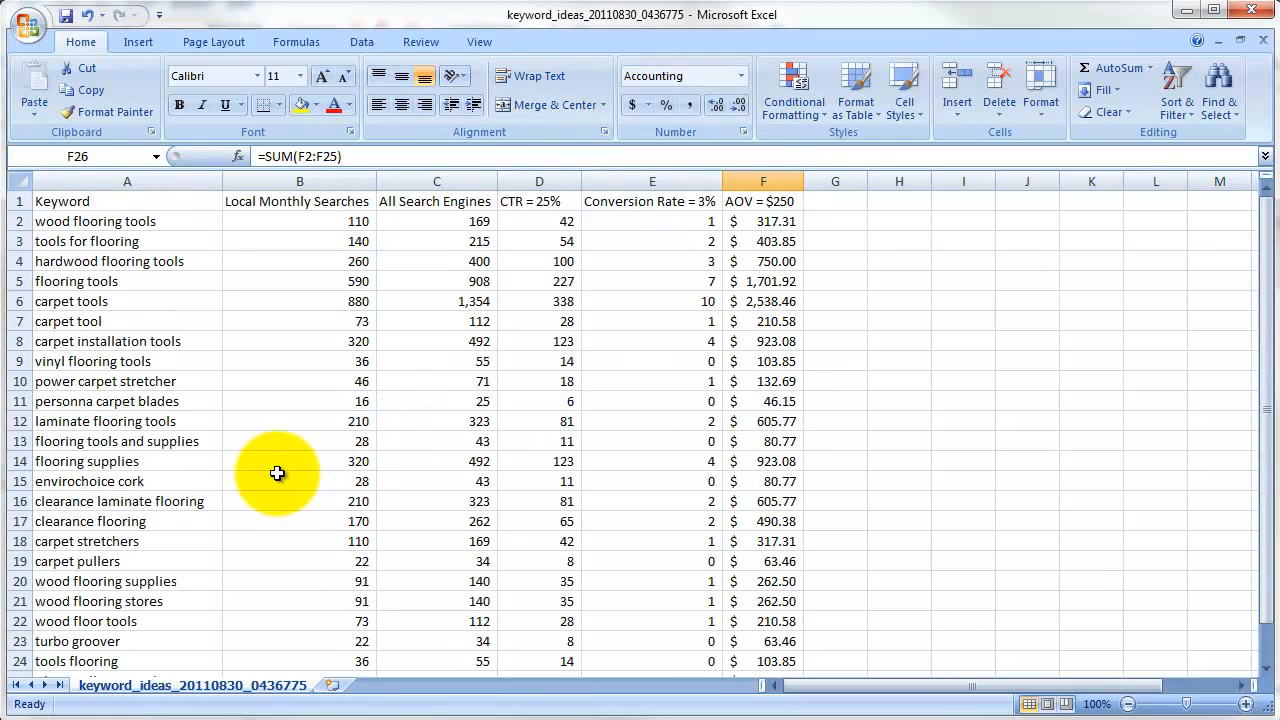
# Step: Widen column F slightly and select the Total row figures
pyautogui.moveTo(811, 181); pyautogui.dragTo(828, 181)
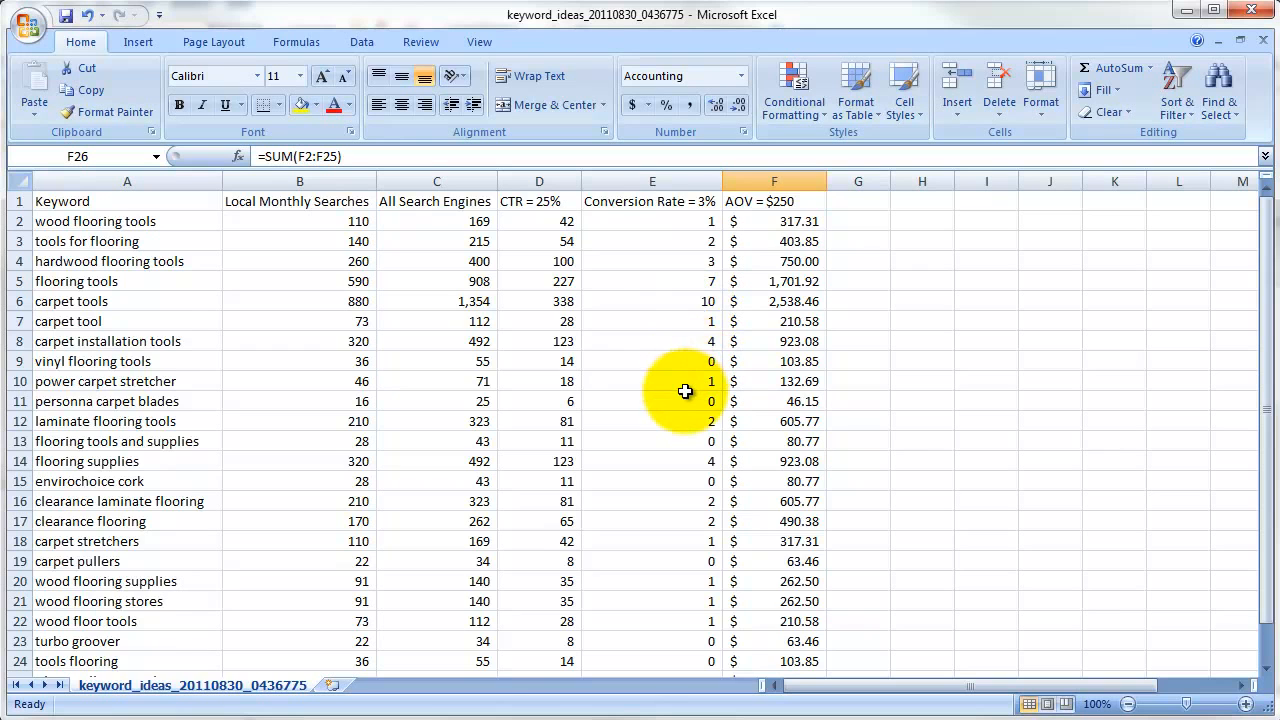
pyautogui.scroll(-3, 684, 392)
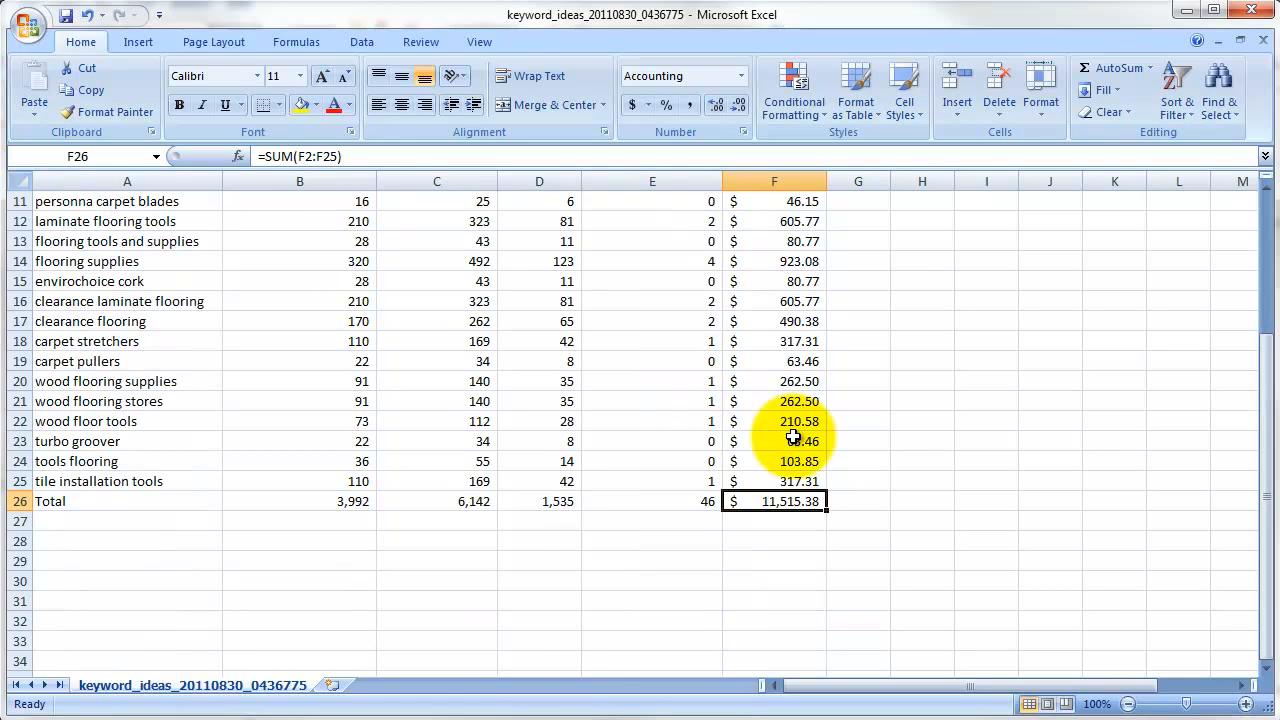
pyautogui.moveTo(805, 501); pyautogui.dragTo(182, 501)
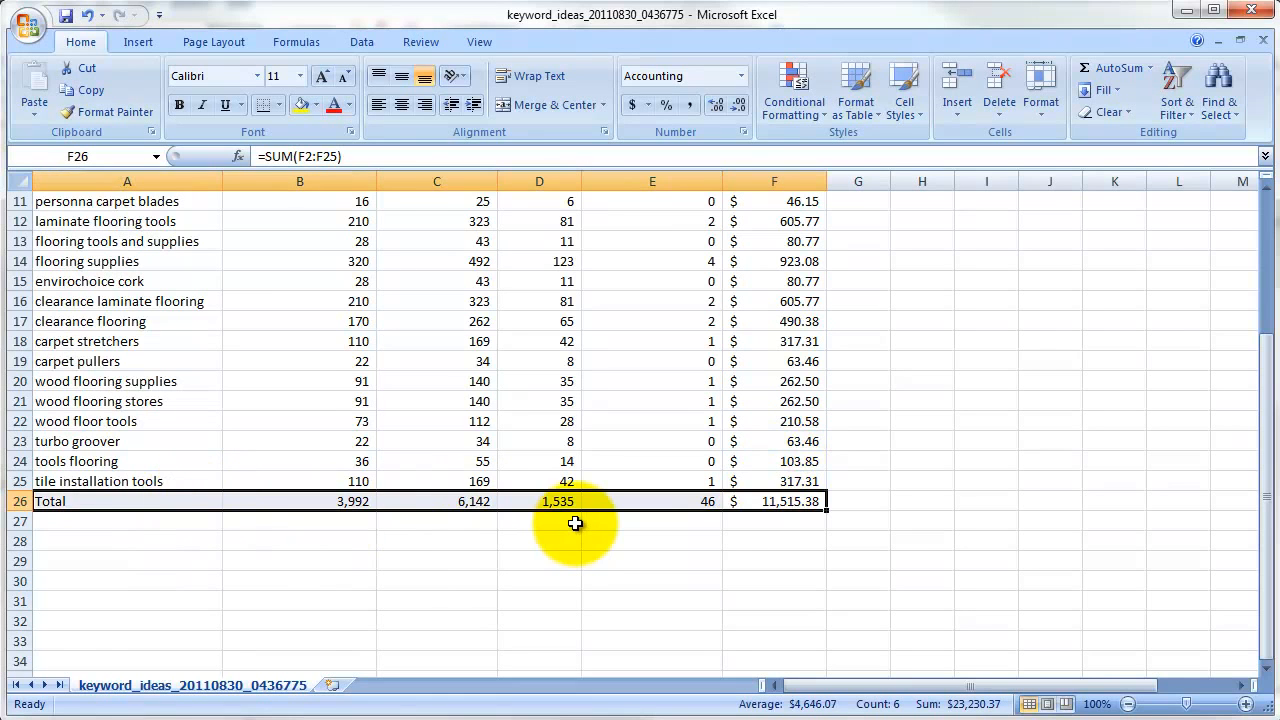
pyautogui.scroll(4, 571, 520)
# Step: Highlight the keyword list, CTR, Conversion Rate and AOV columns, then the Total row
pyautogui.moveTo(148, 228); pyautogui.dragTo(132, 622)
pyautogui.scroll(1, 590, 482)
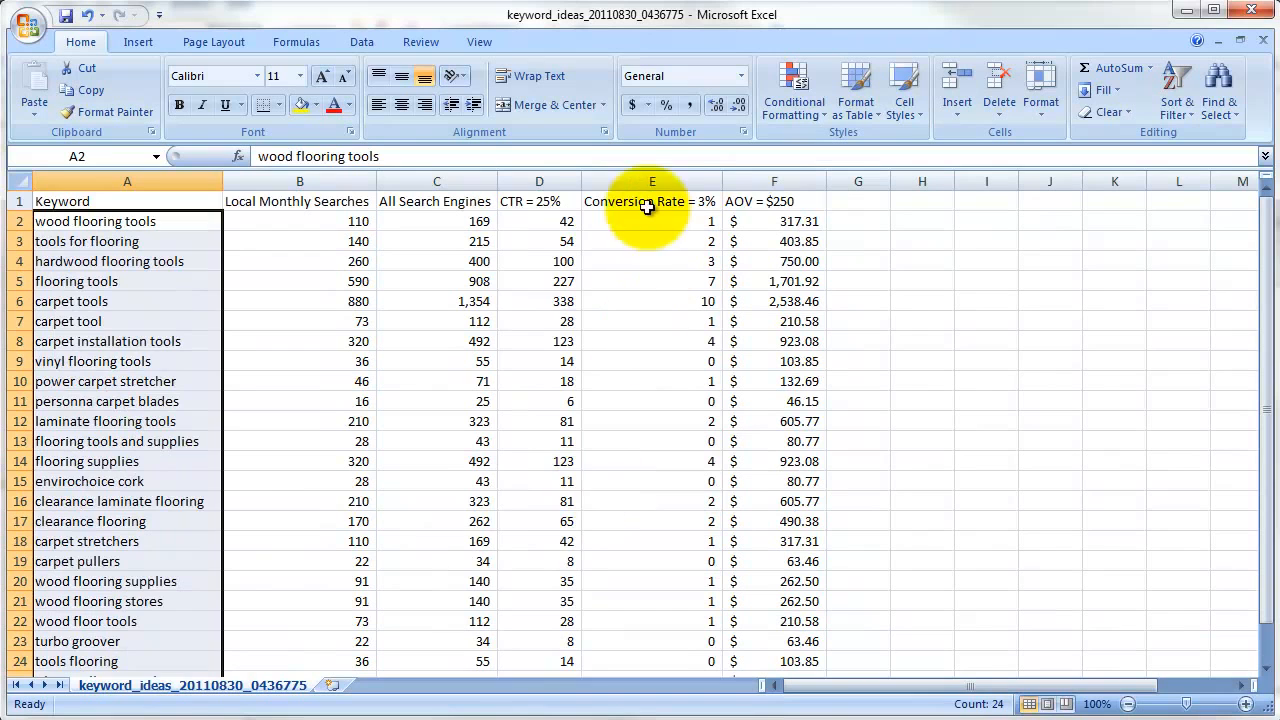
pyautogui.click(545, 181)
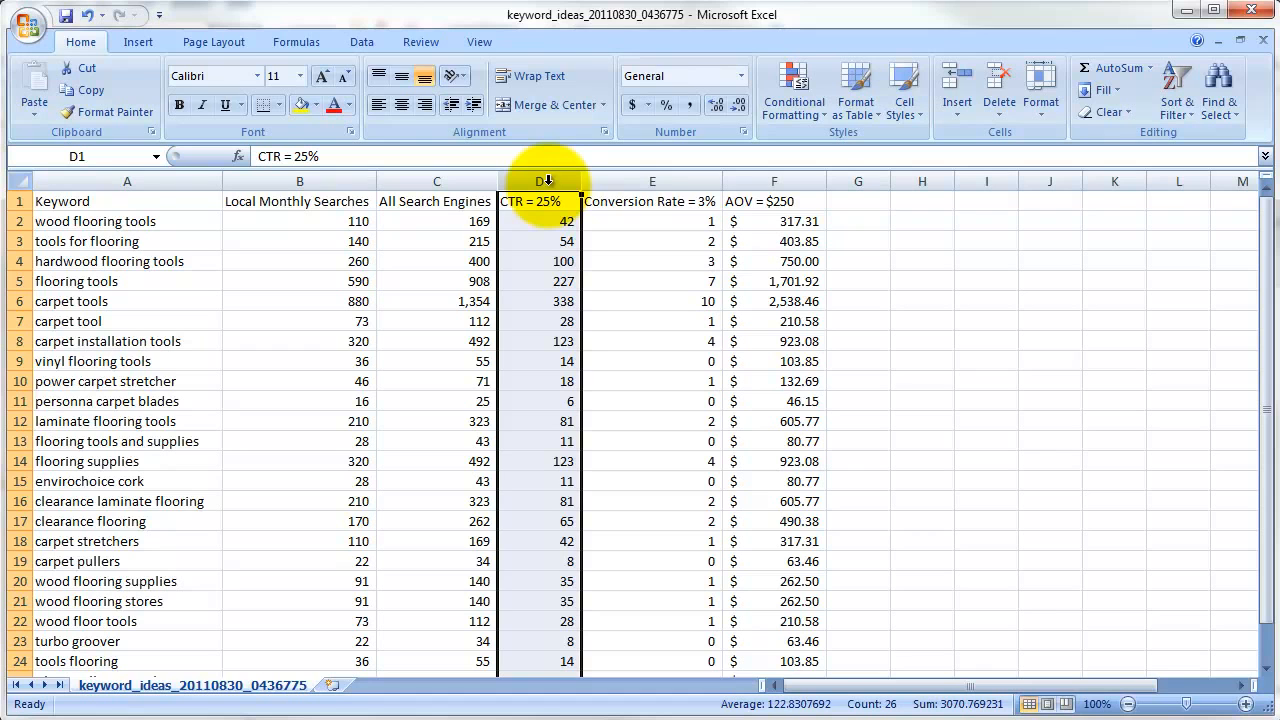
pyautogui.click(652, 179)
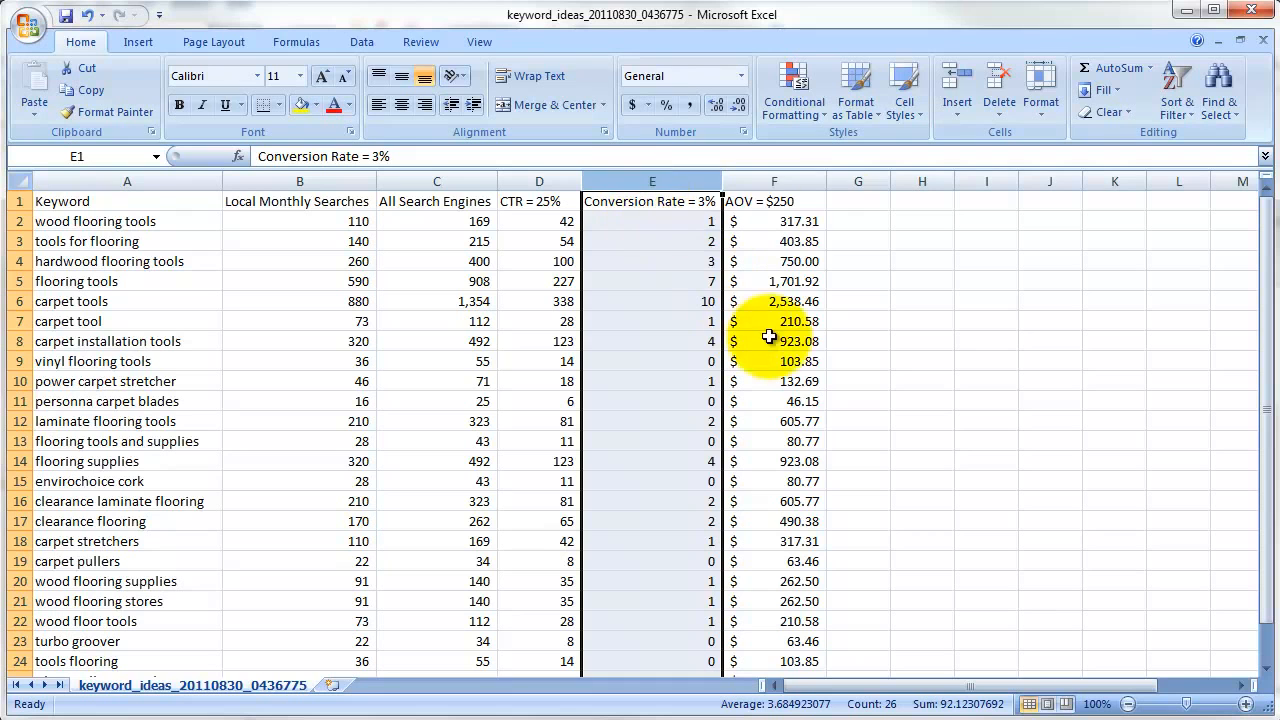
pyautogui.click(814, 180)
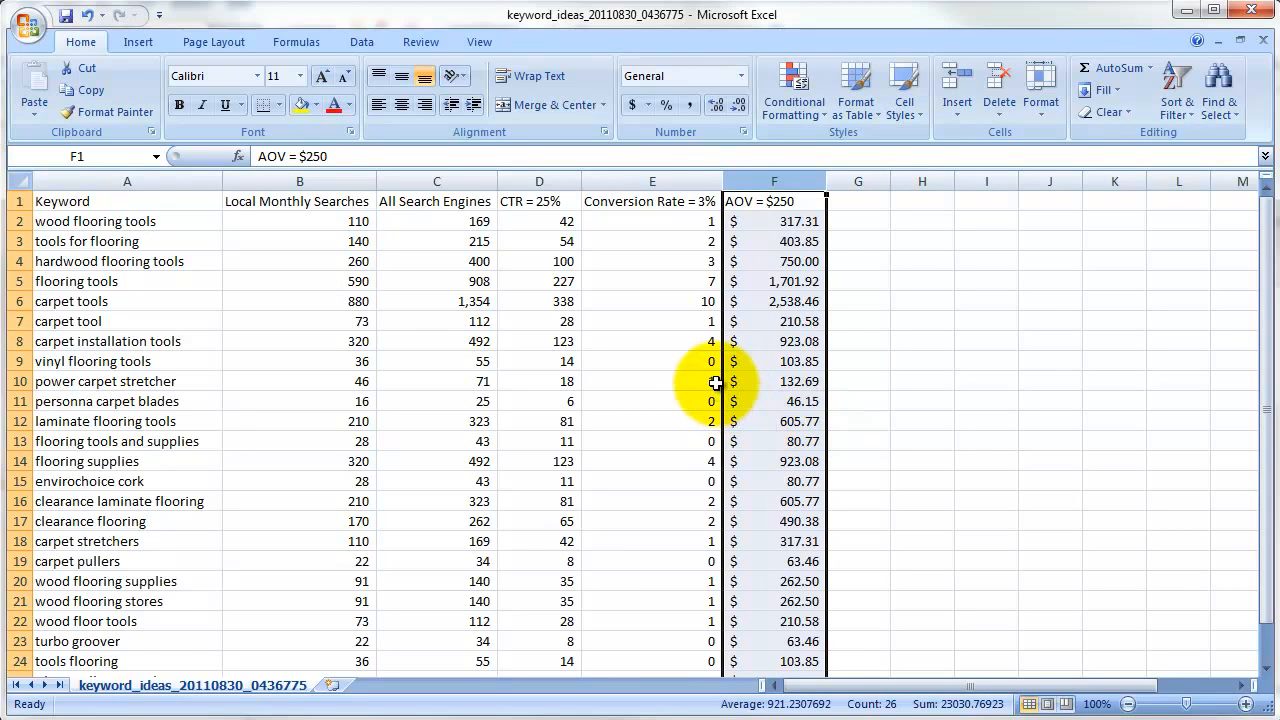
pyautogui.scroll(-3, 716, 381)
pyautogui.moveTo(814, 501); pyautogui.dragTo(171, 500)
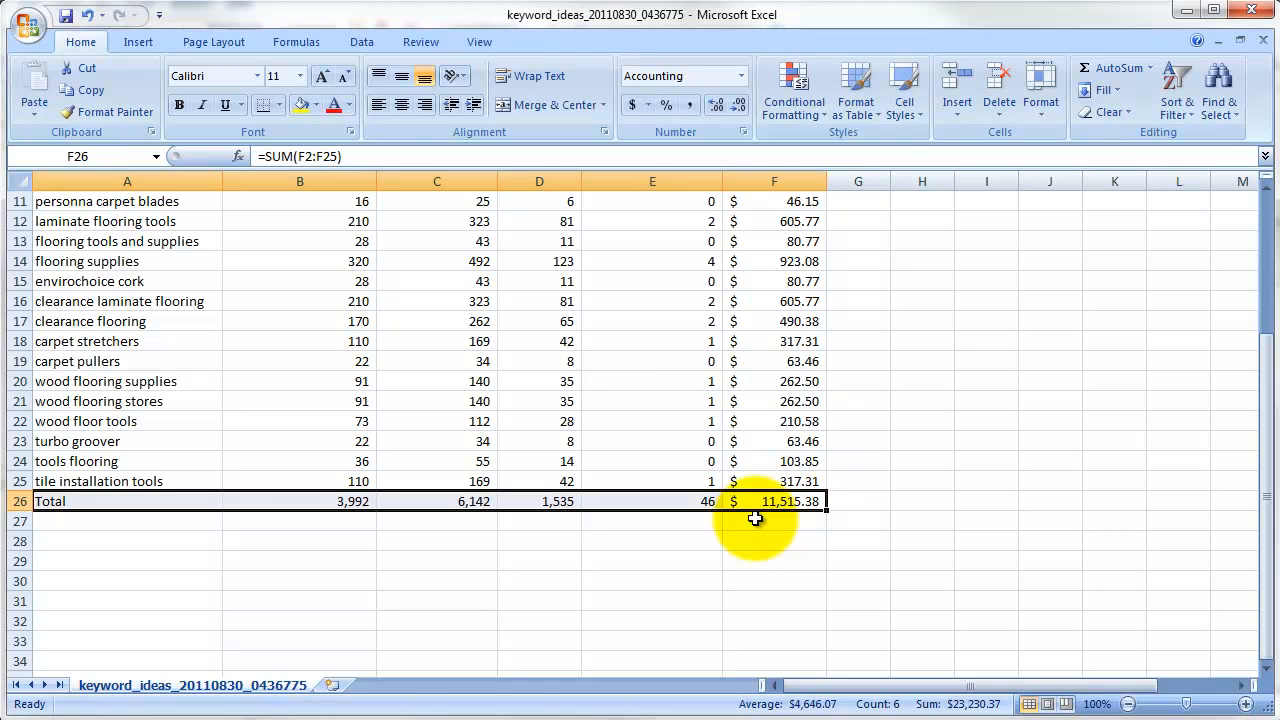
pyautogui.click(129, 521)
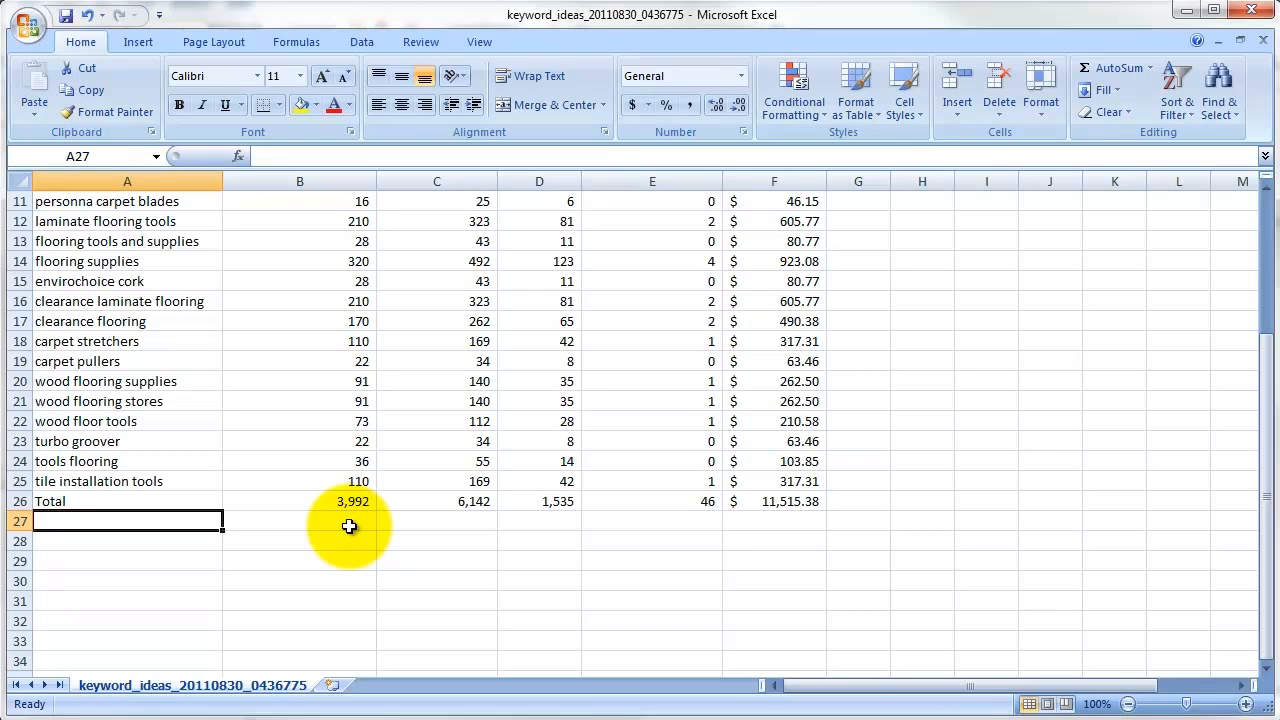
# Step: Add an 'Annually' row using =B26*12 across to F27, revenue in Accounting format
pyautogui.write('Annually')
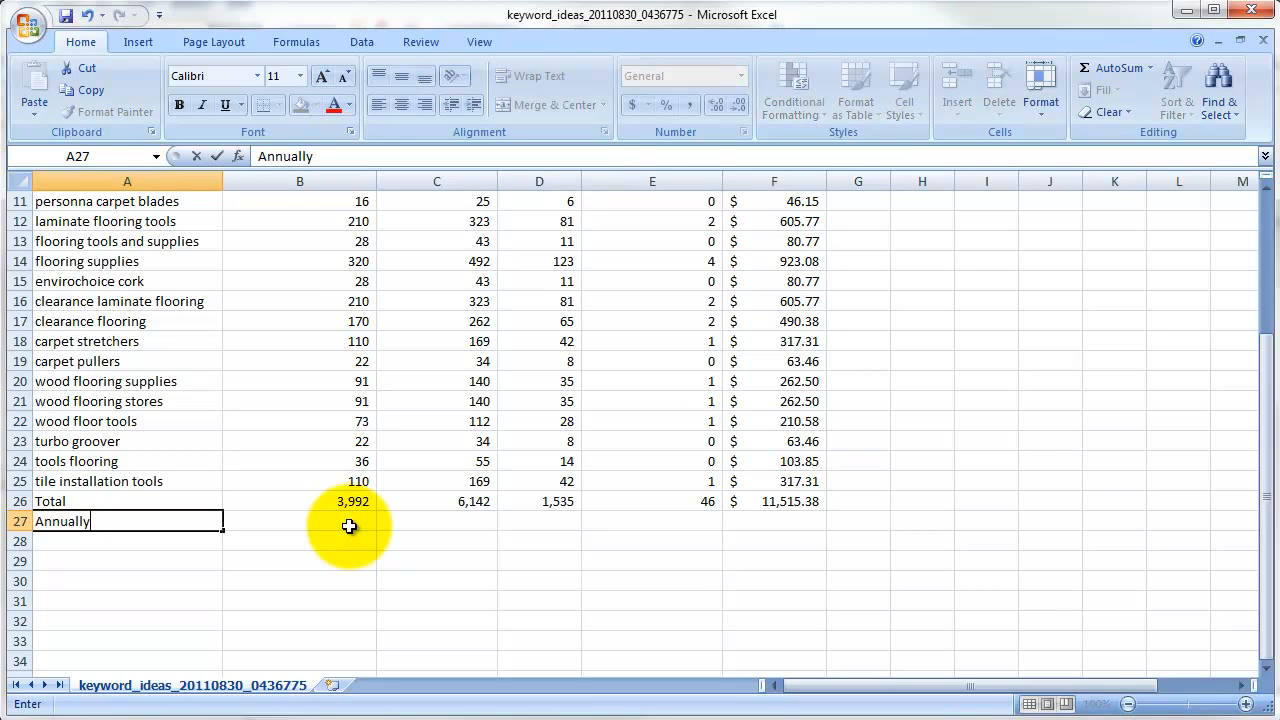
pyautogui.click(349, 526)
pyautogui.write('=b')
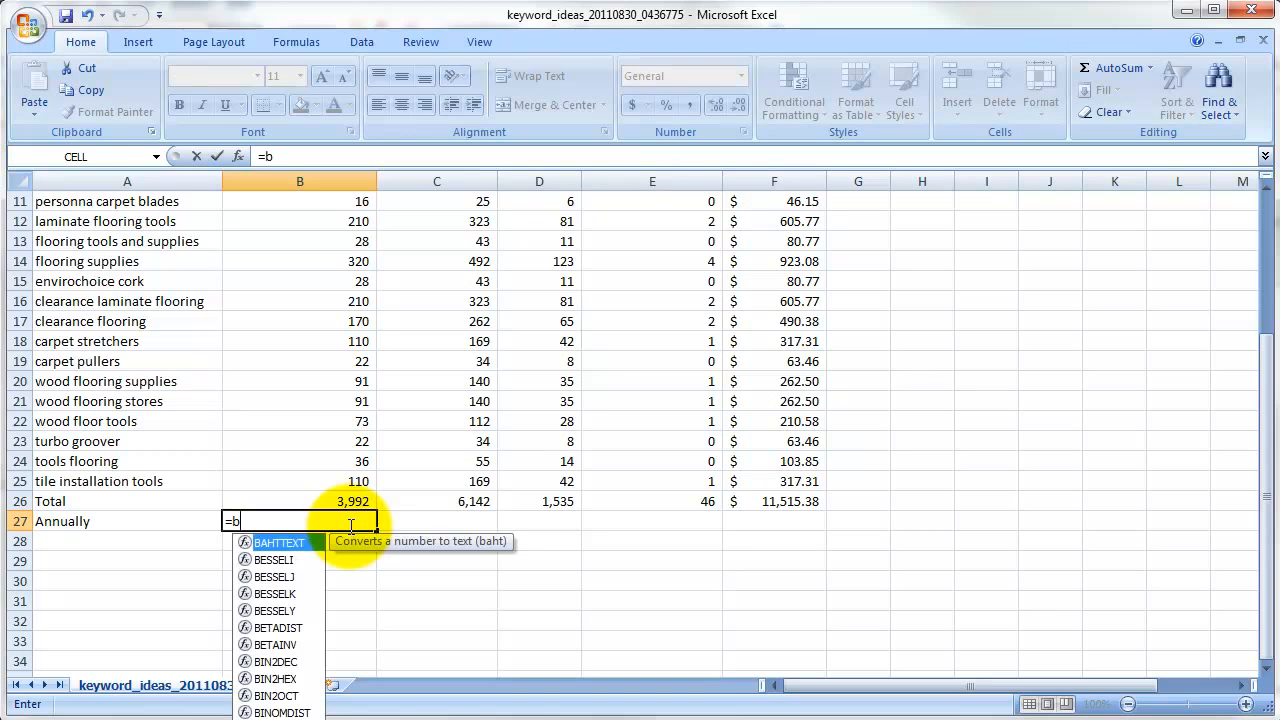
pyautogui.write('26*12')
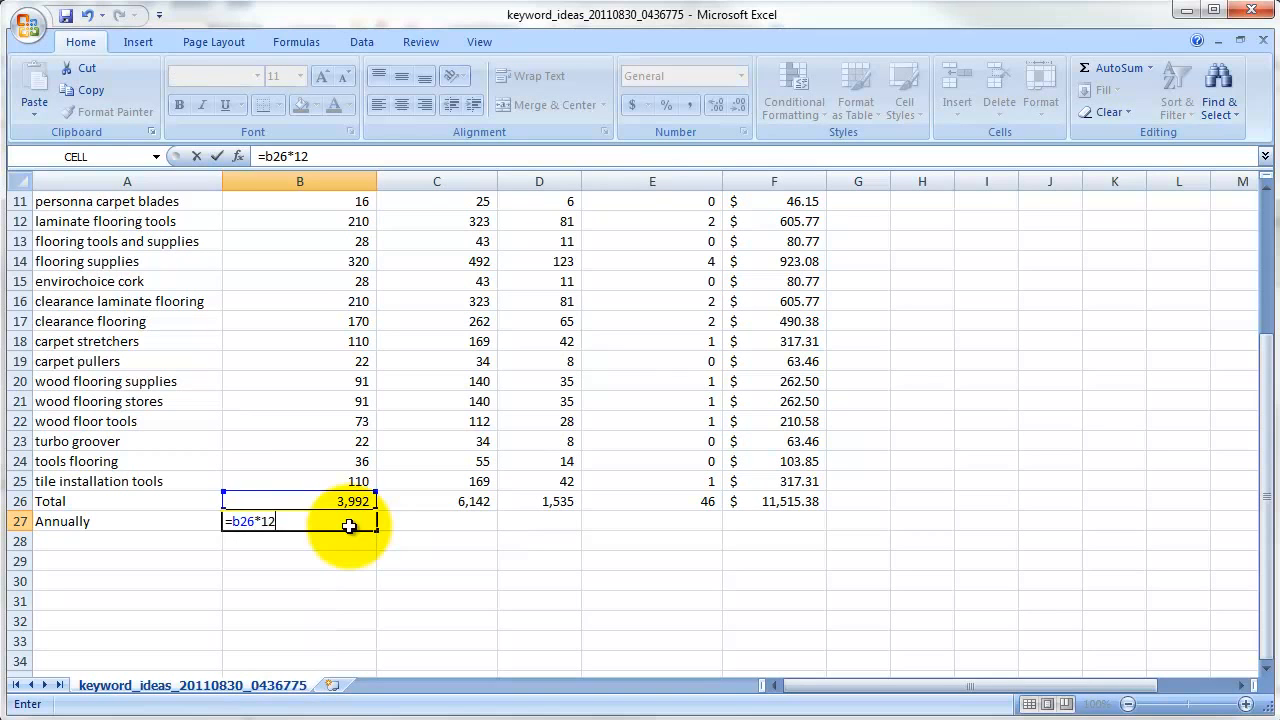
pyautogui.press('Return')
pyautogui.click(349, 526)
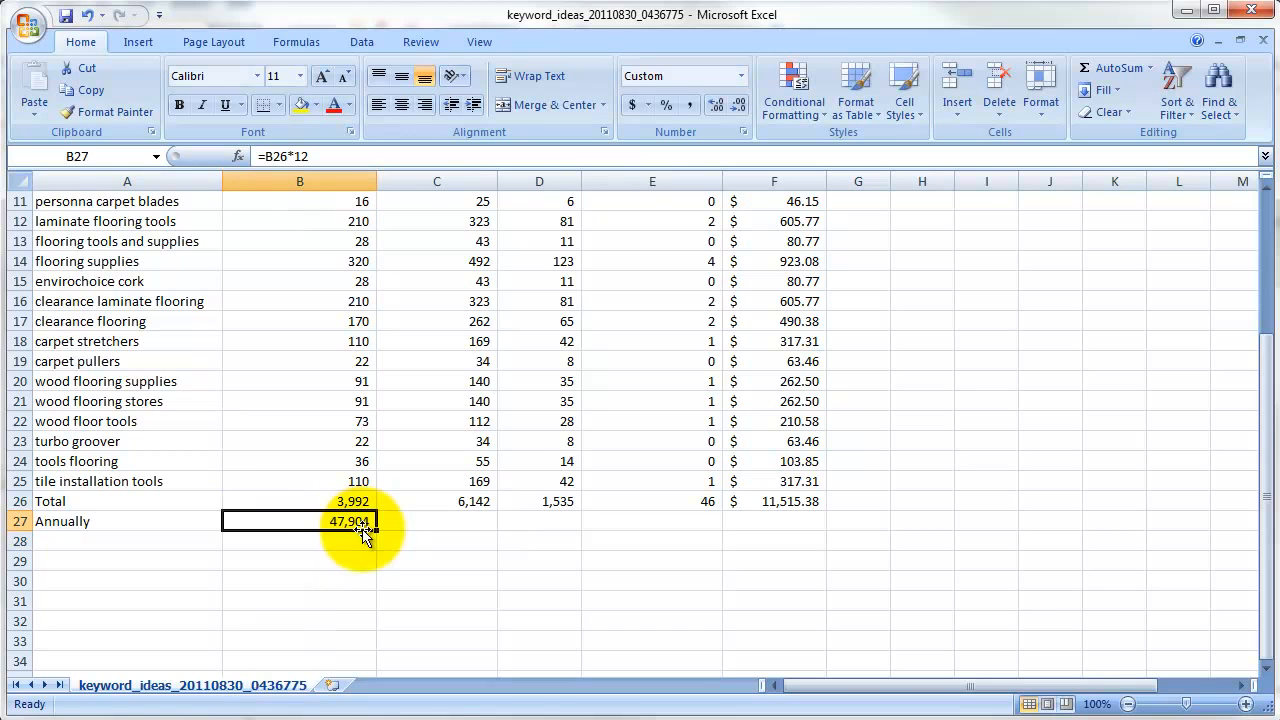
pyautogui.moveTo(375, 529); pyautogui.dragTo(814, 523)
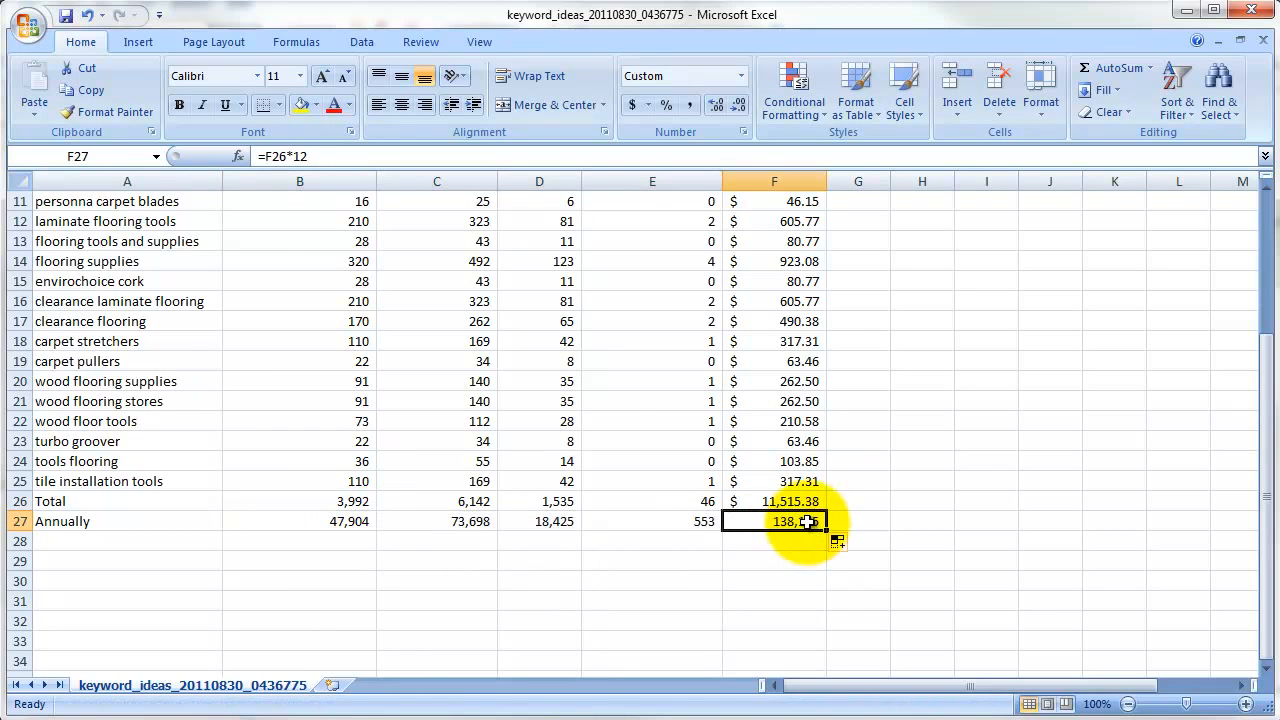
pyautogui.click(633, 105)
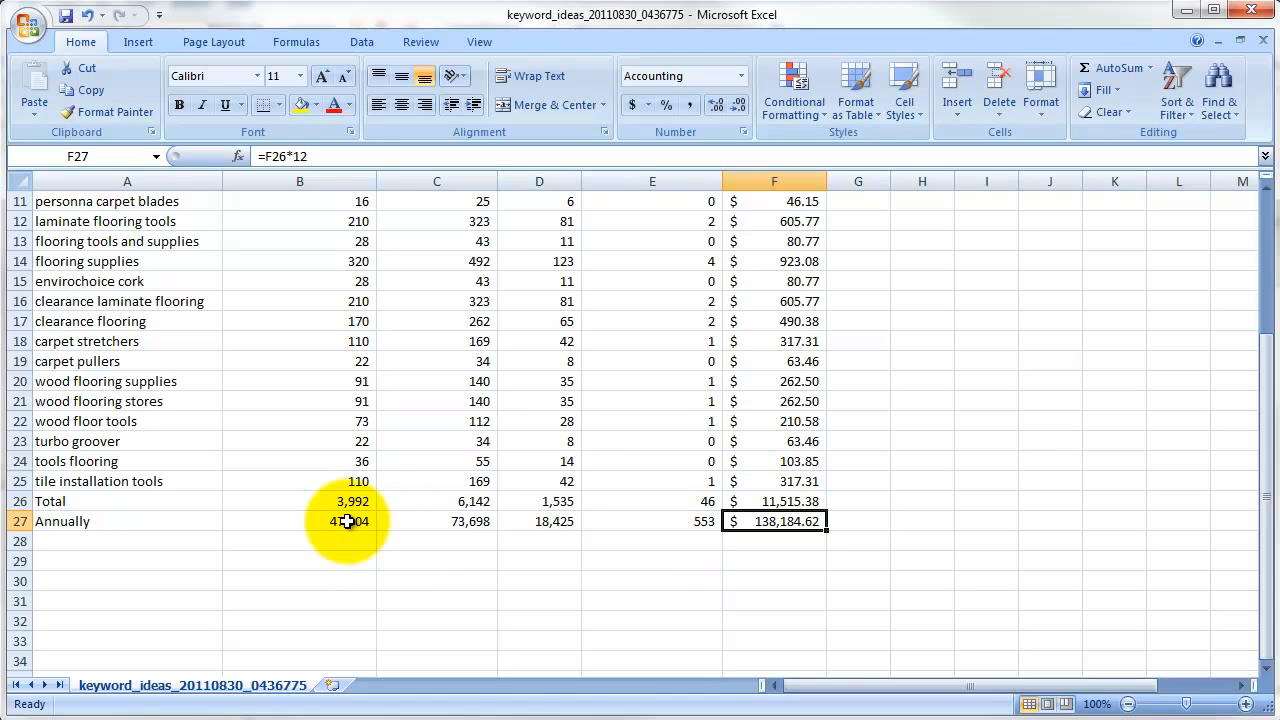
pyautogui.scroll(3, 380, 525)
pyautogui.scroll(-3, 409, 529)
pyautogui.scroll(3, 405, 530)
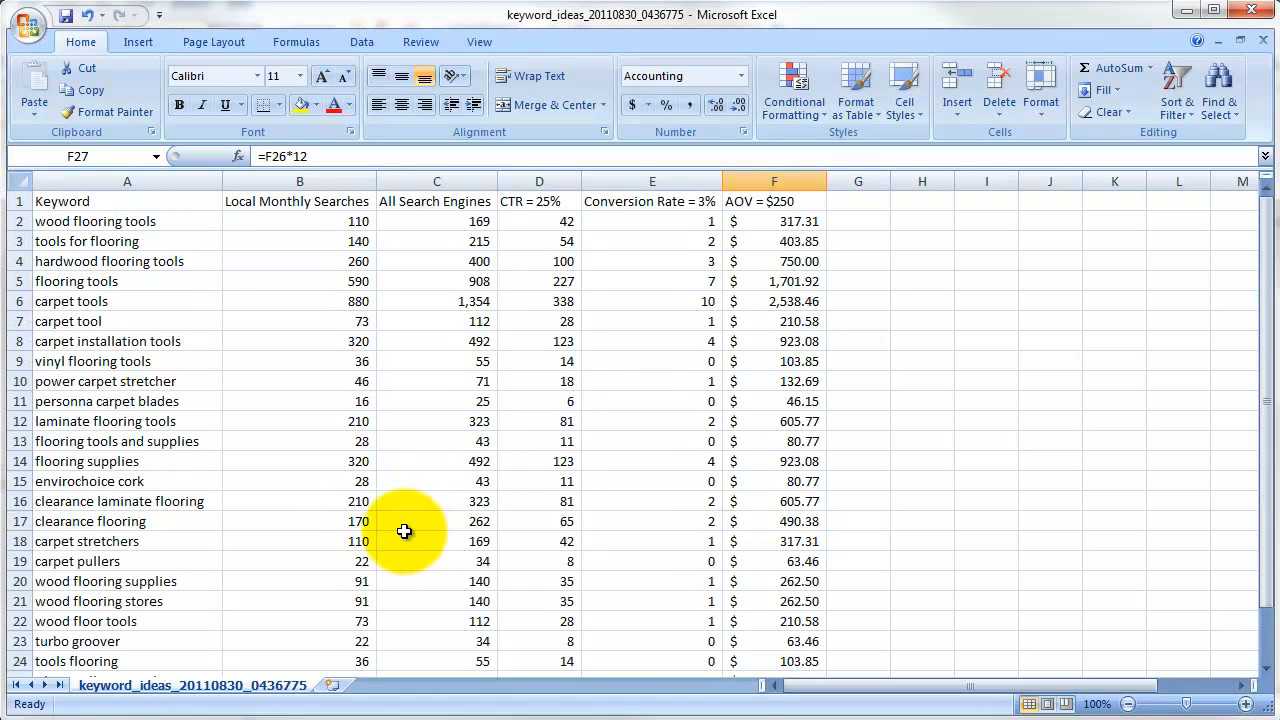
pyautogui.scroll(-3, 426, 526)
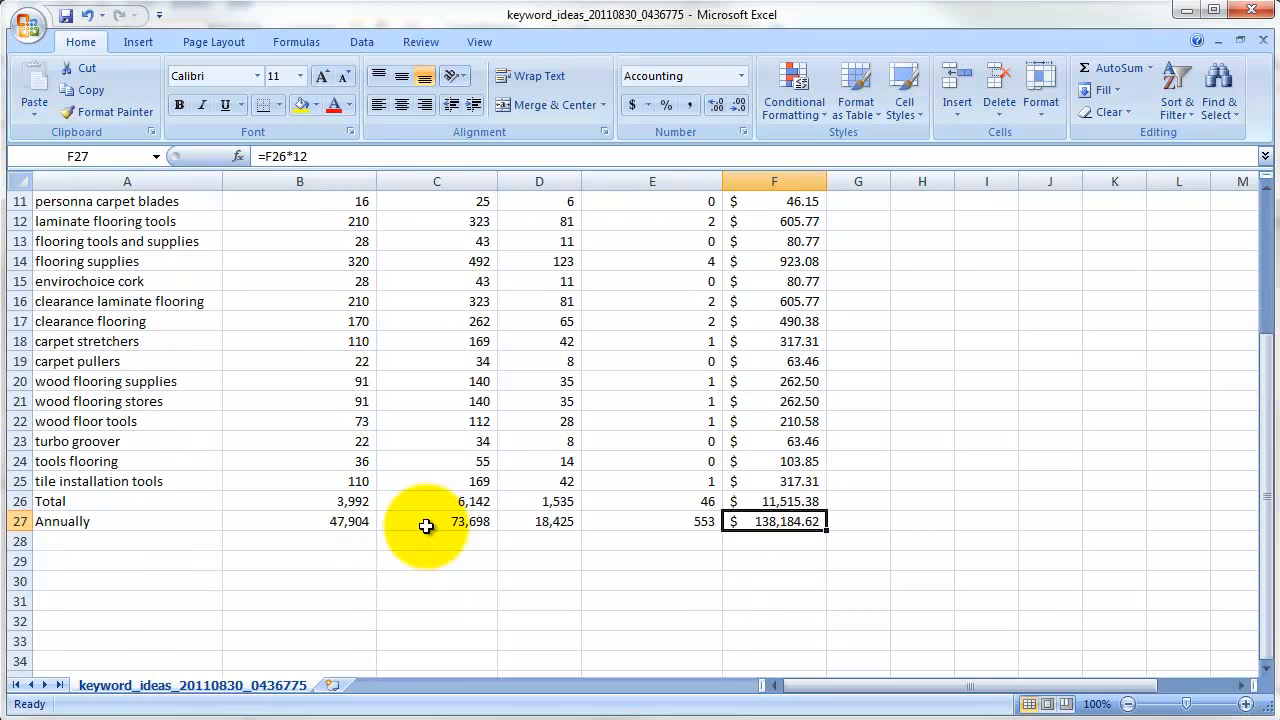
pyautogui.click(543, 521)
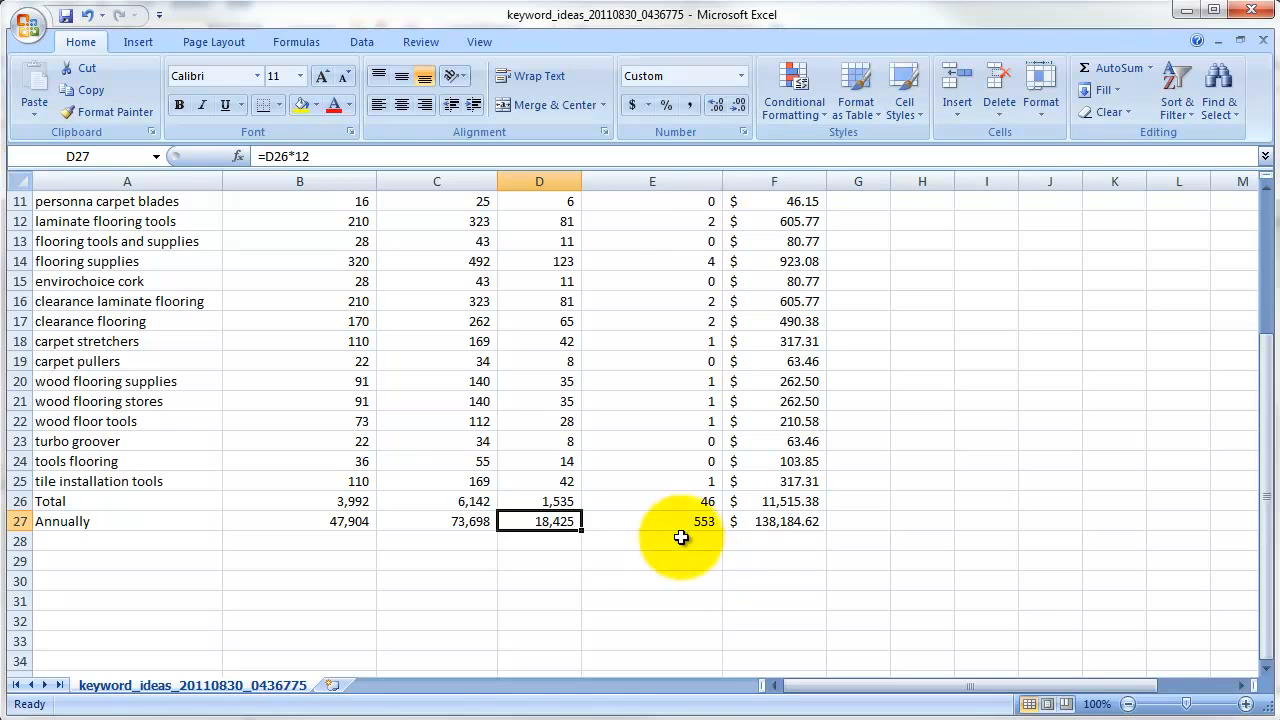
pyautogui.scroll(4, 522, 505)
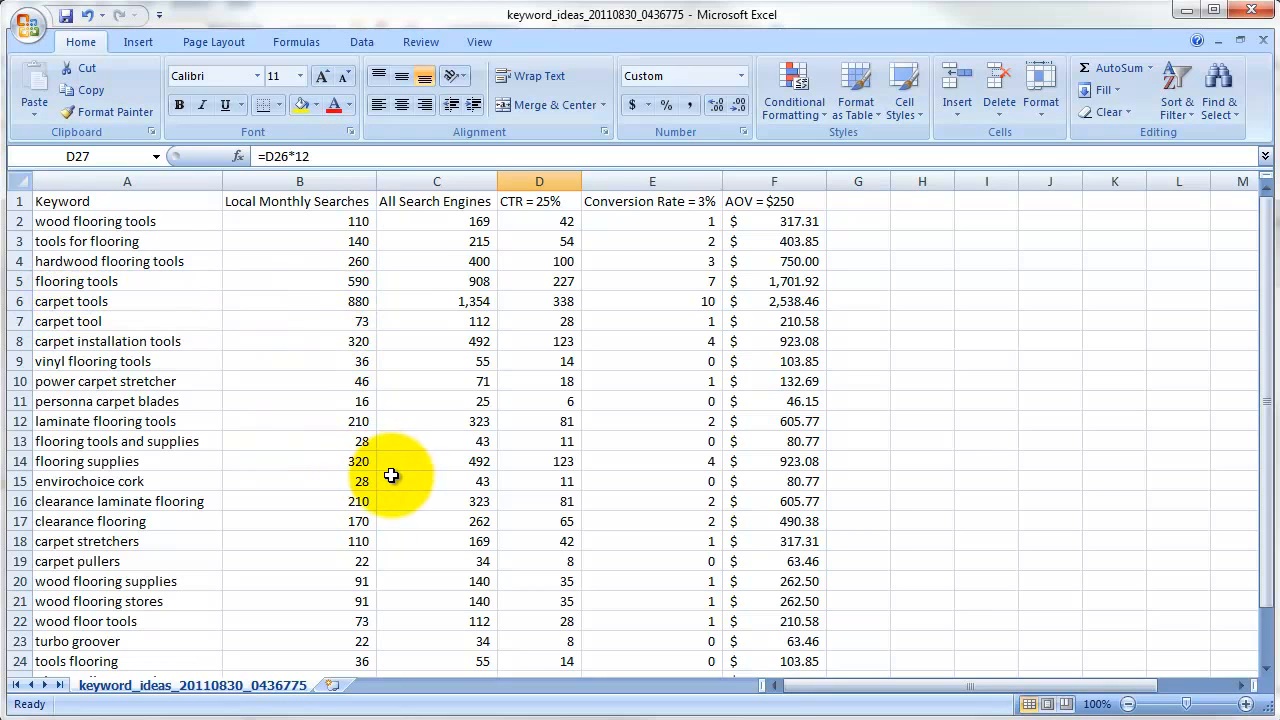
pyautogui.scroll(-3, 391, 475)
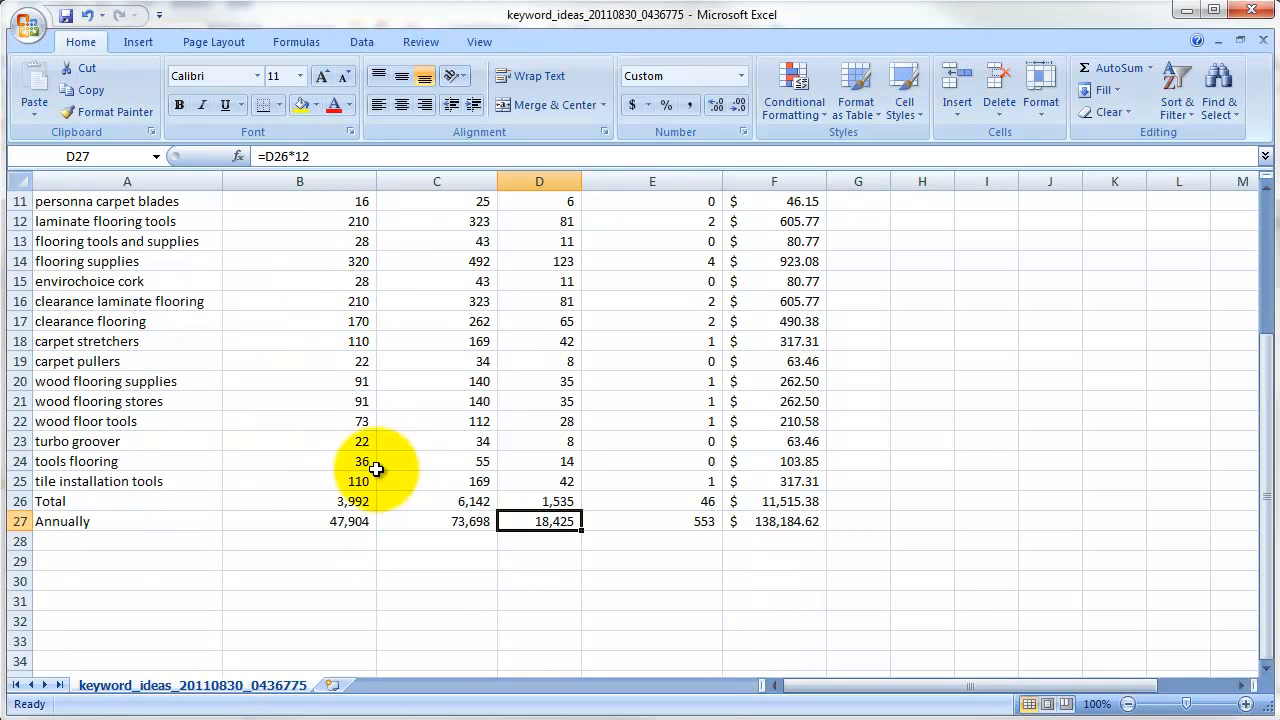
pyautogui.moveTo(175, 488); pyautogui.dragTo(835, 380)
pyautogui.scroll(-3, 835, 380)
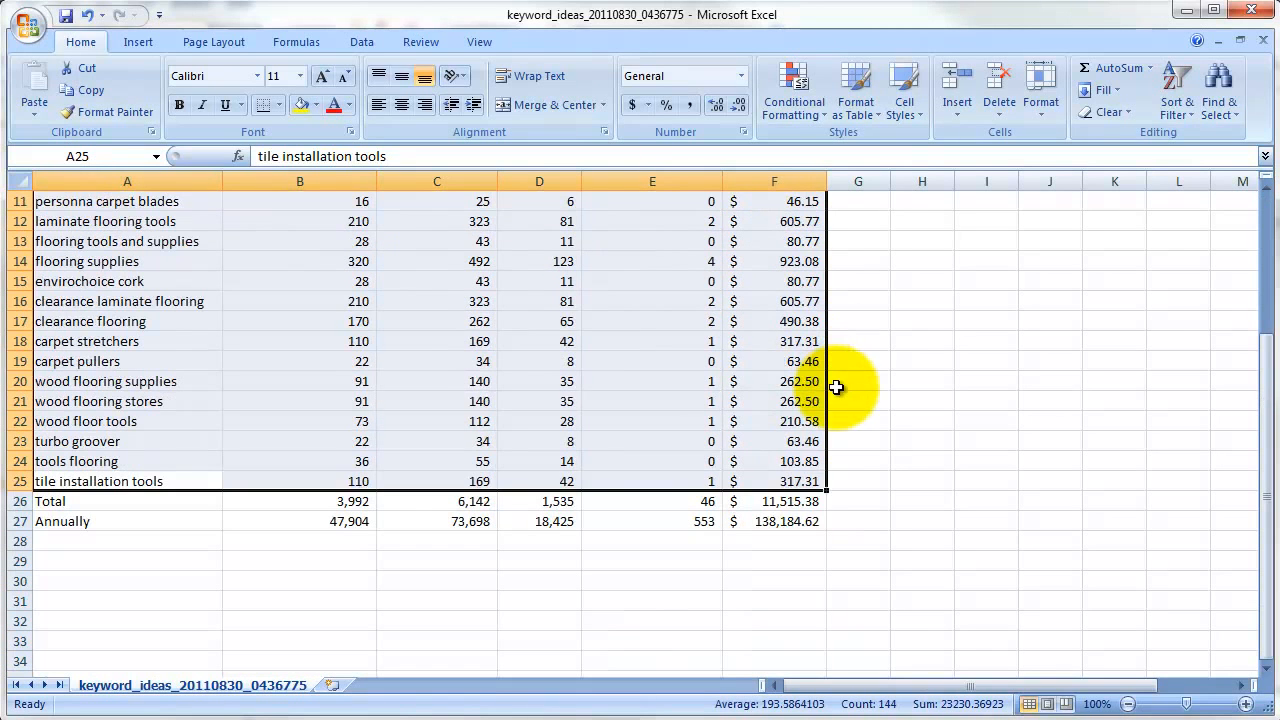
pyautogui.click(792, 522)
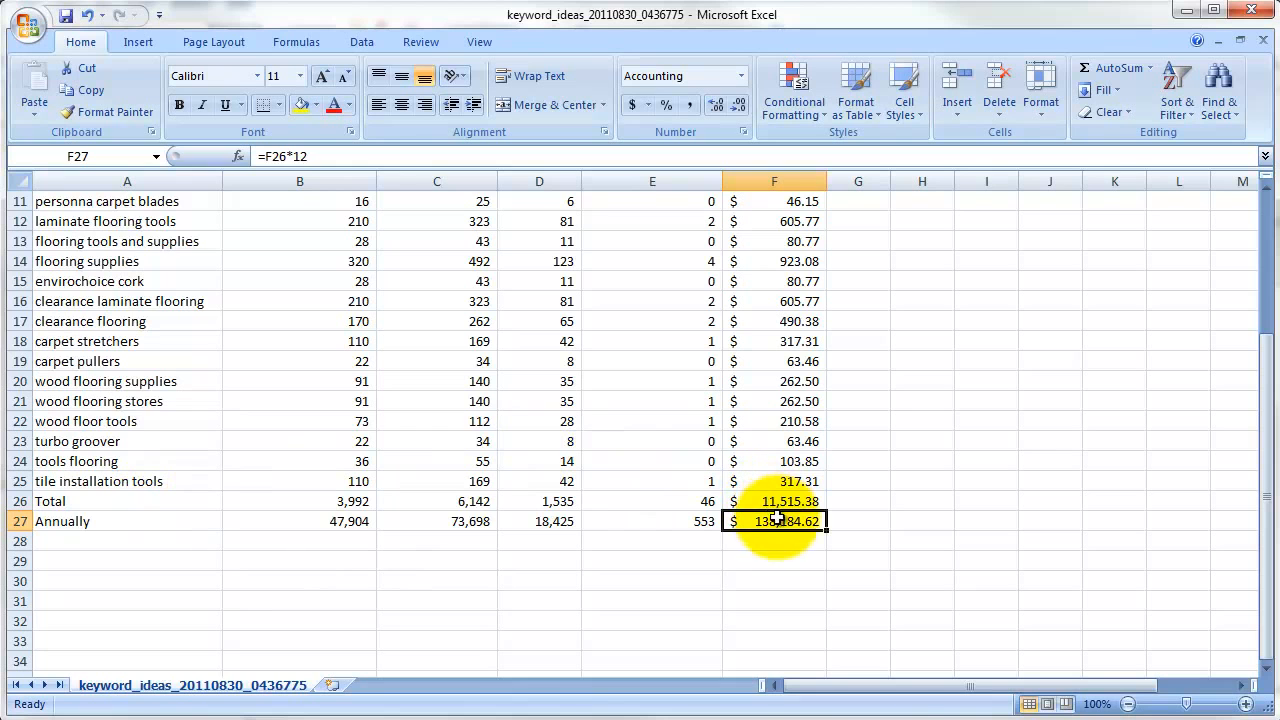
pyautogui.moveTo(770, 521); pyautogui.dragTo(156, 507)
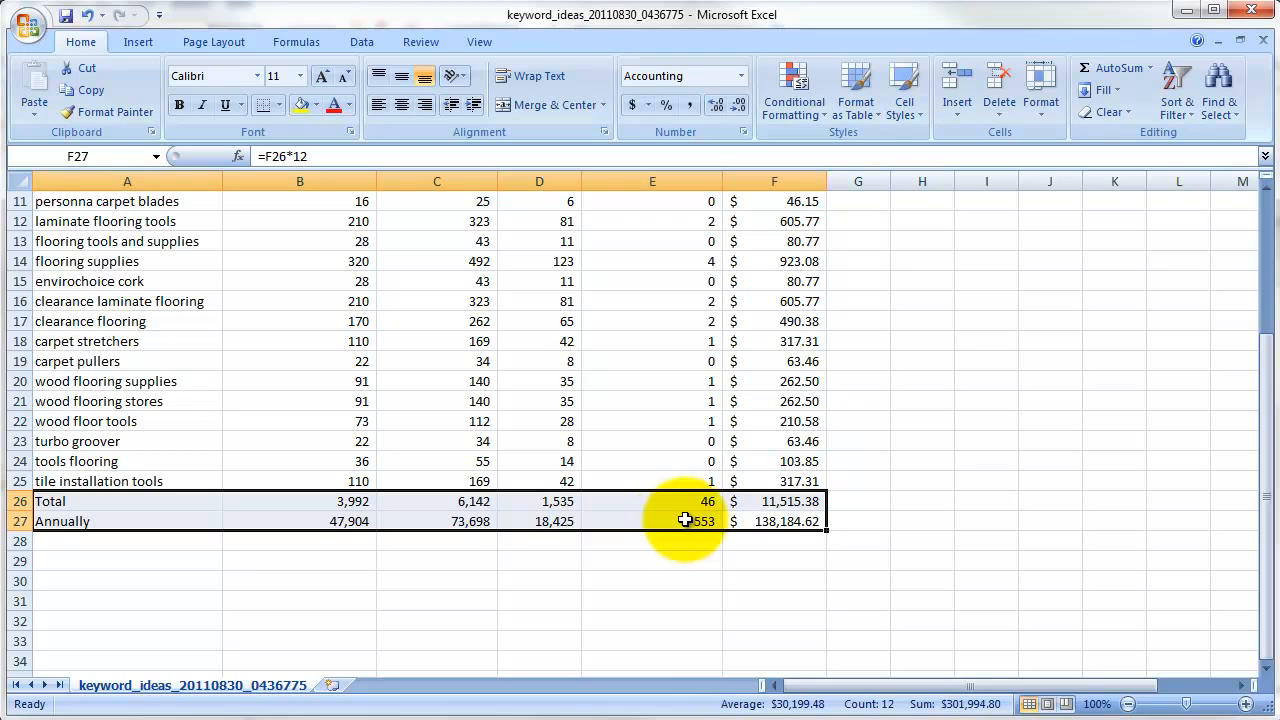
pyautogui.click(789, 523)
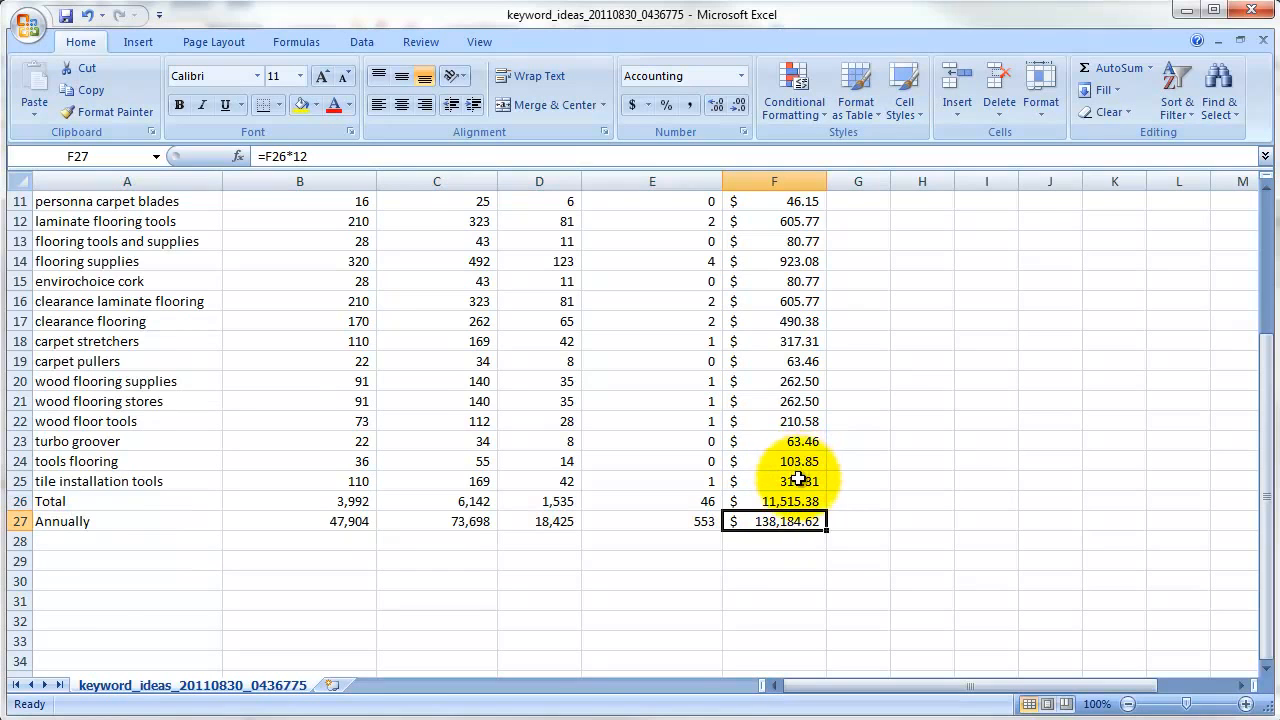
pyautogui.scroll(4, 799, 479)
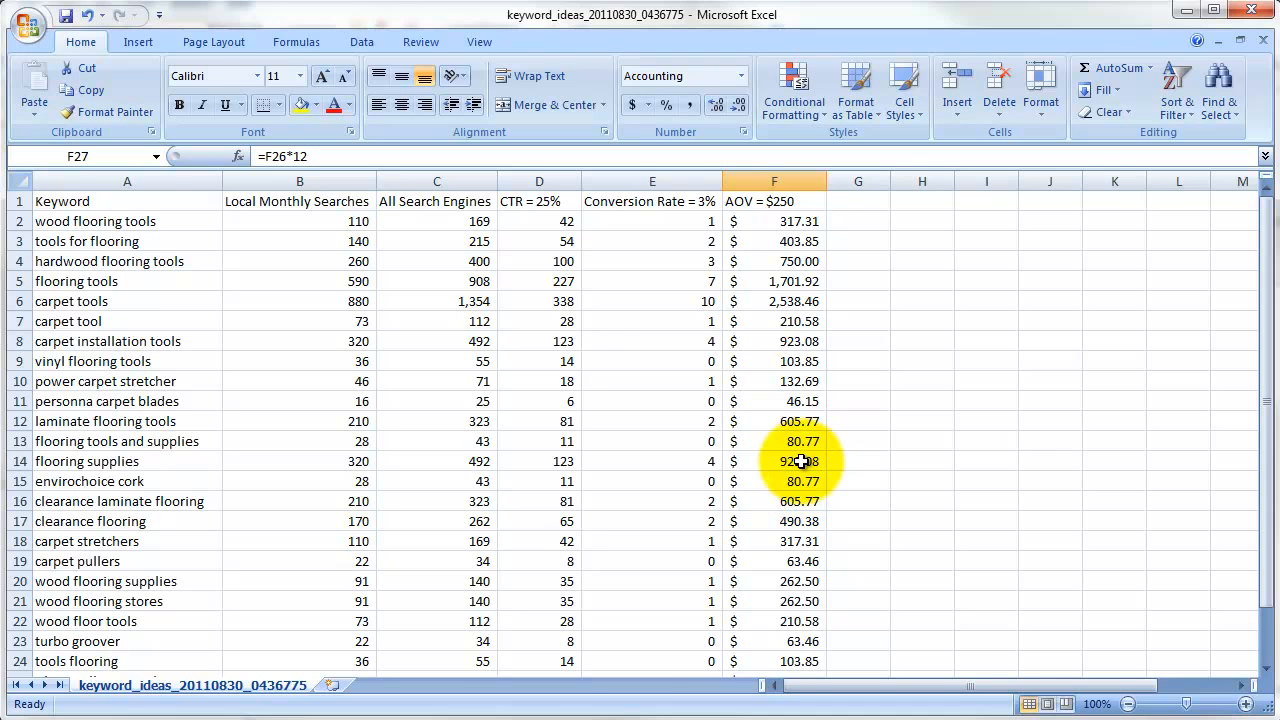
pyautogui.scroll(-4, 800, 458)
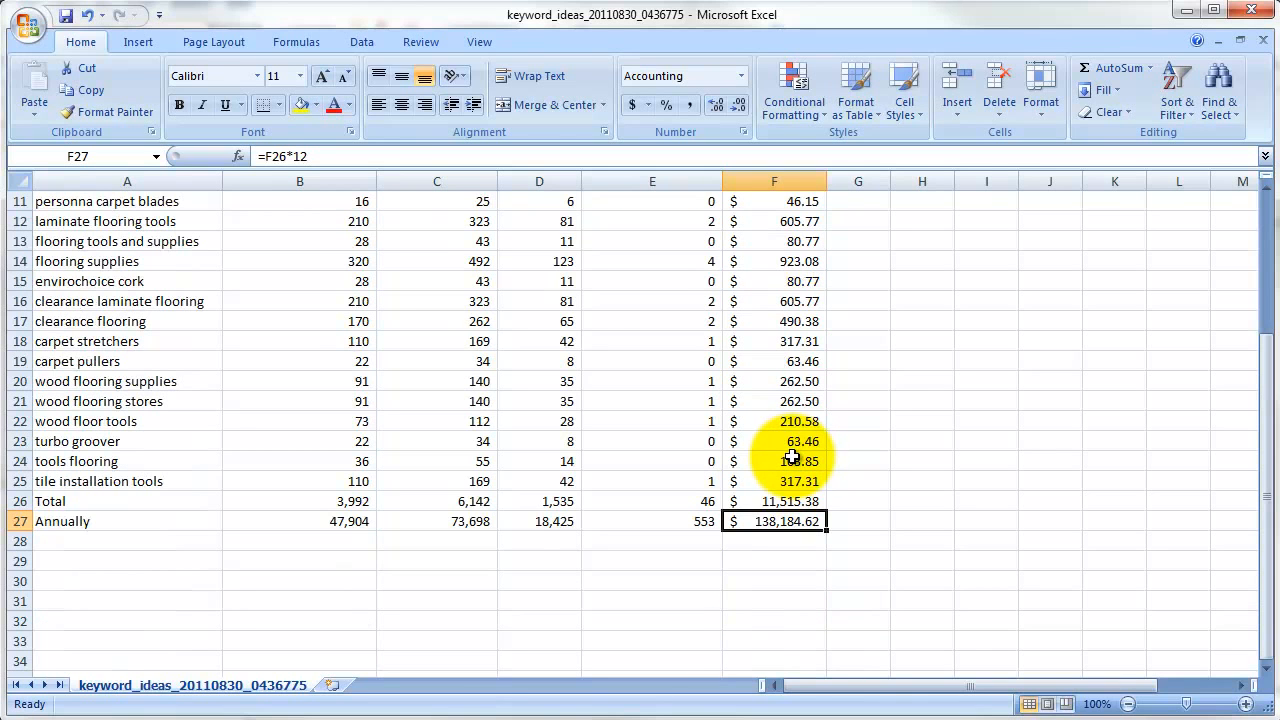
pyautogui.scroll(4, 714, 458)
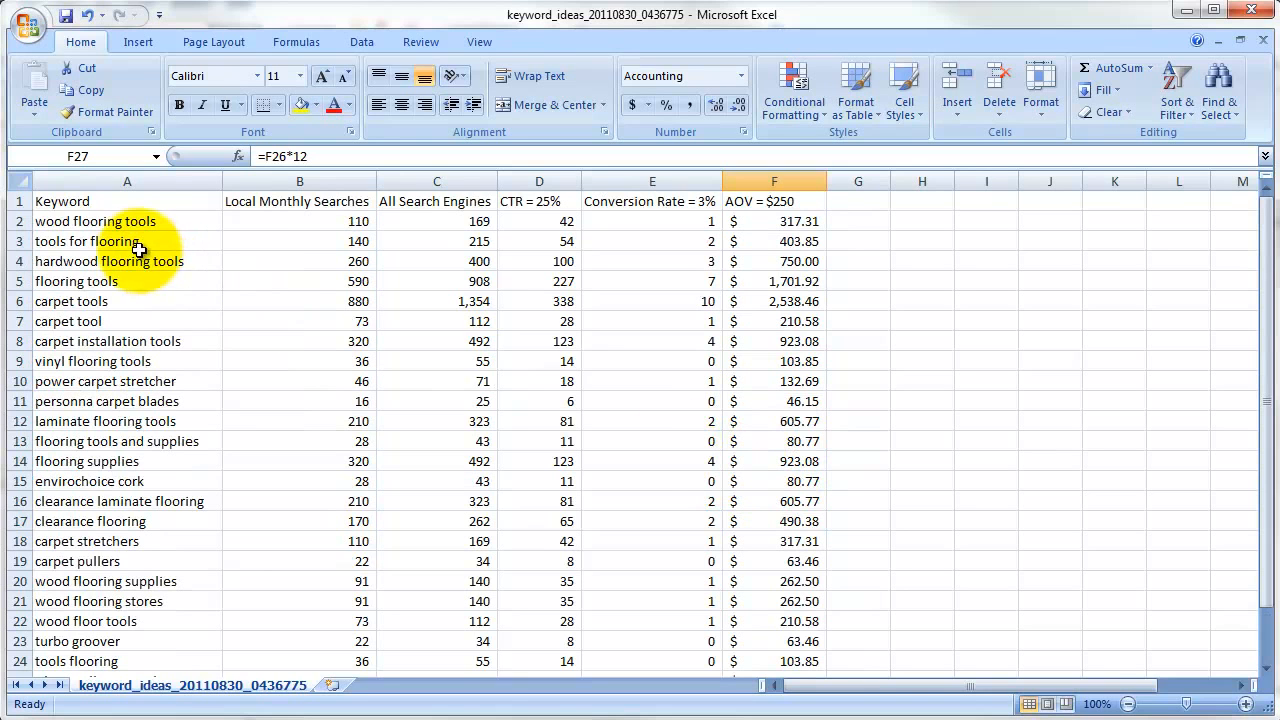
pyautogui.moveTo(22, 221); pyautogui.dragTo(14, 400)
# Step: Insert ten blank rows above the keywords and enter 'floor' and 'hardwood floor' in A2:A3
pyautogui.rightClick(14, 399)
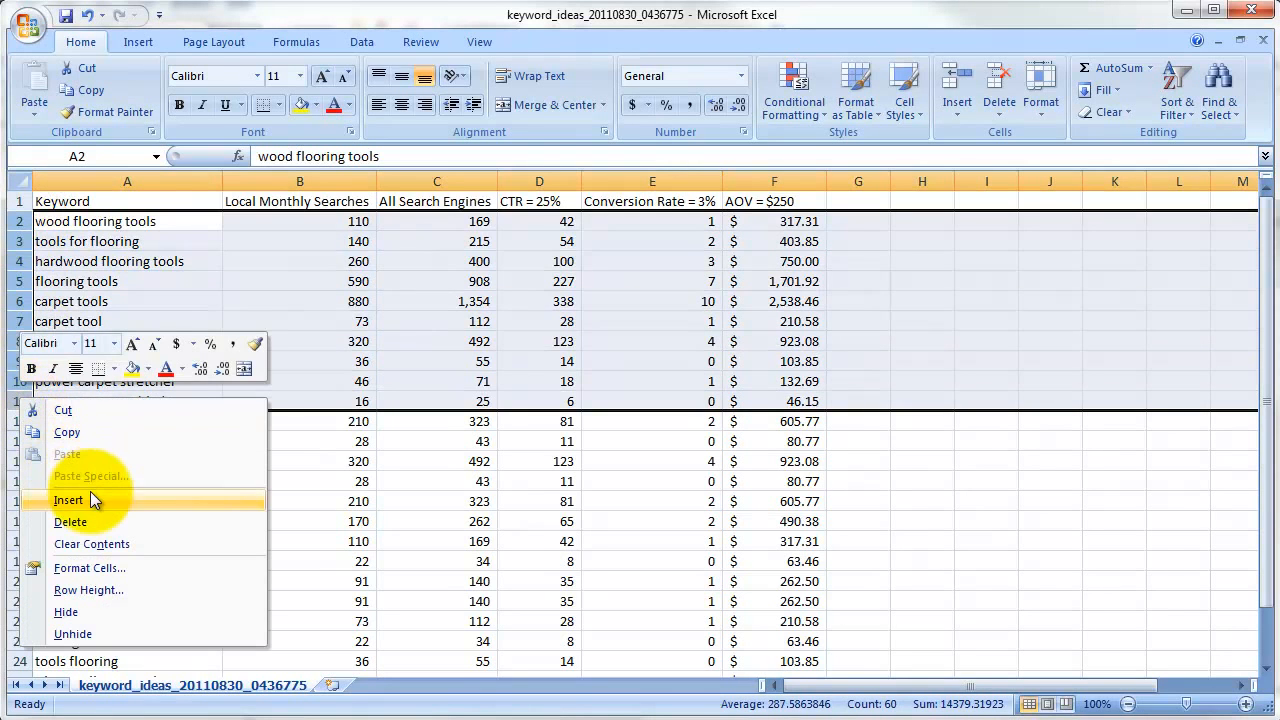
pyautogui.click(91, 493)
pyautogui.click(134, 222)
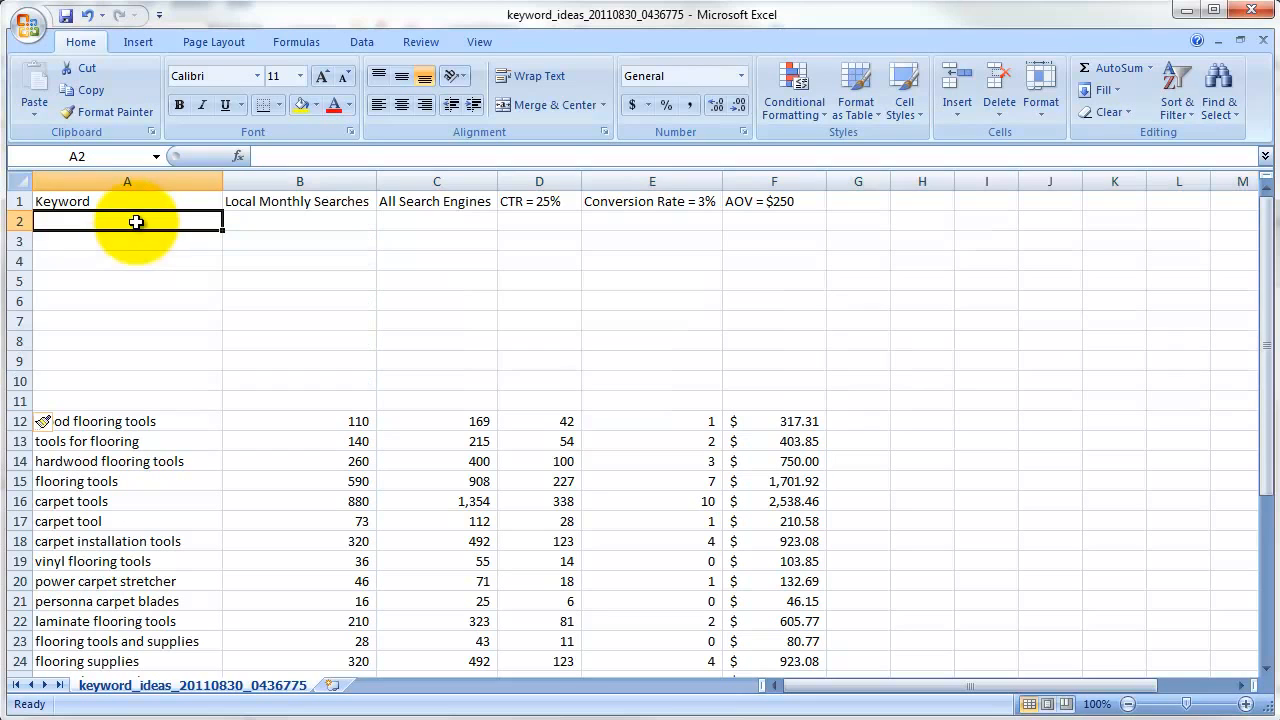
pyautogui.write('floor')
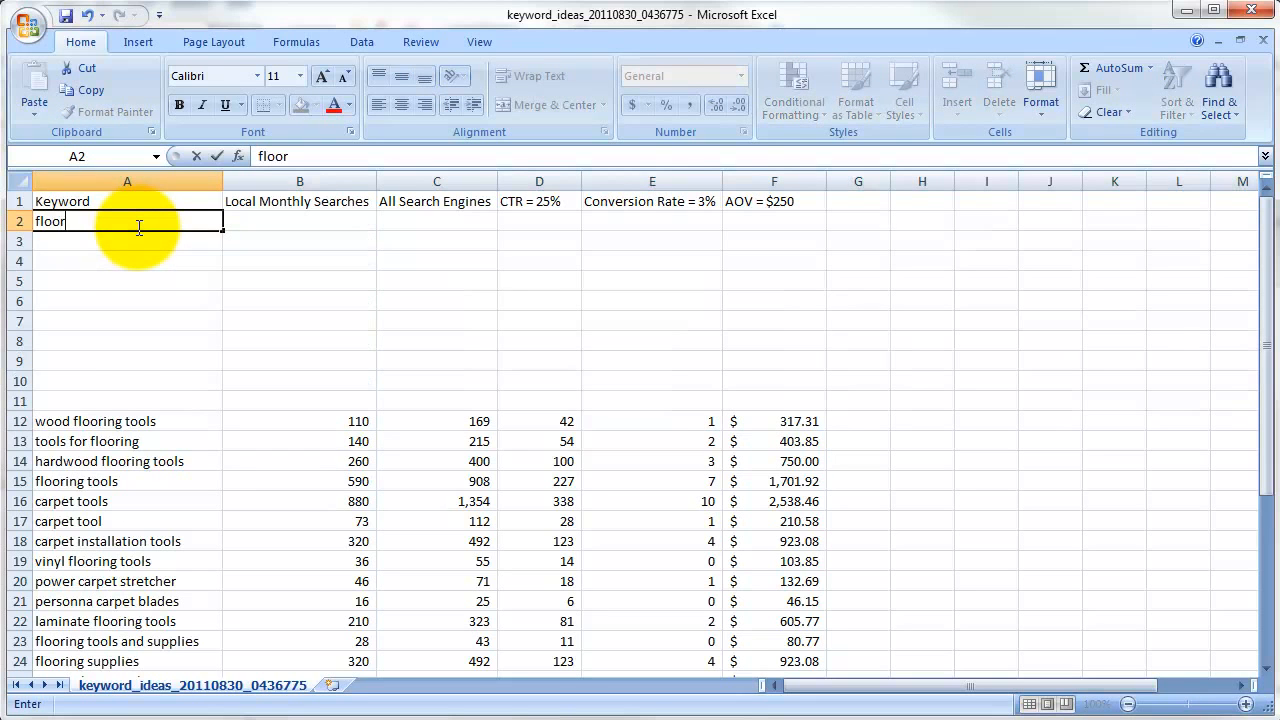
pyautogui.press('Return')
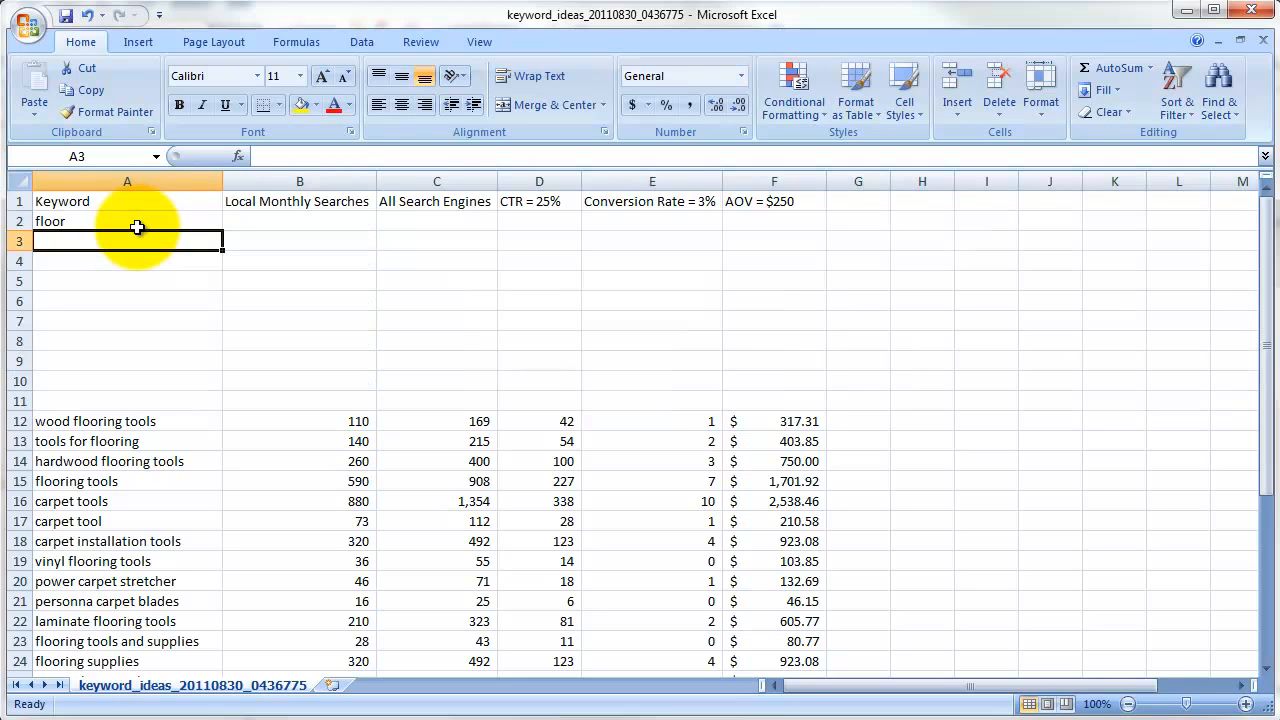
pyautogui.write('har')
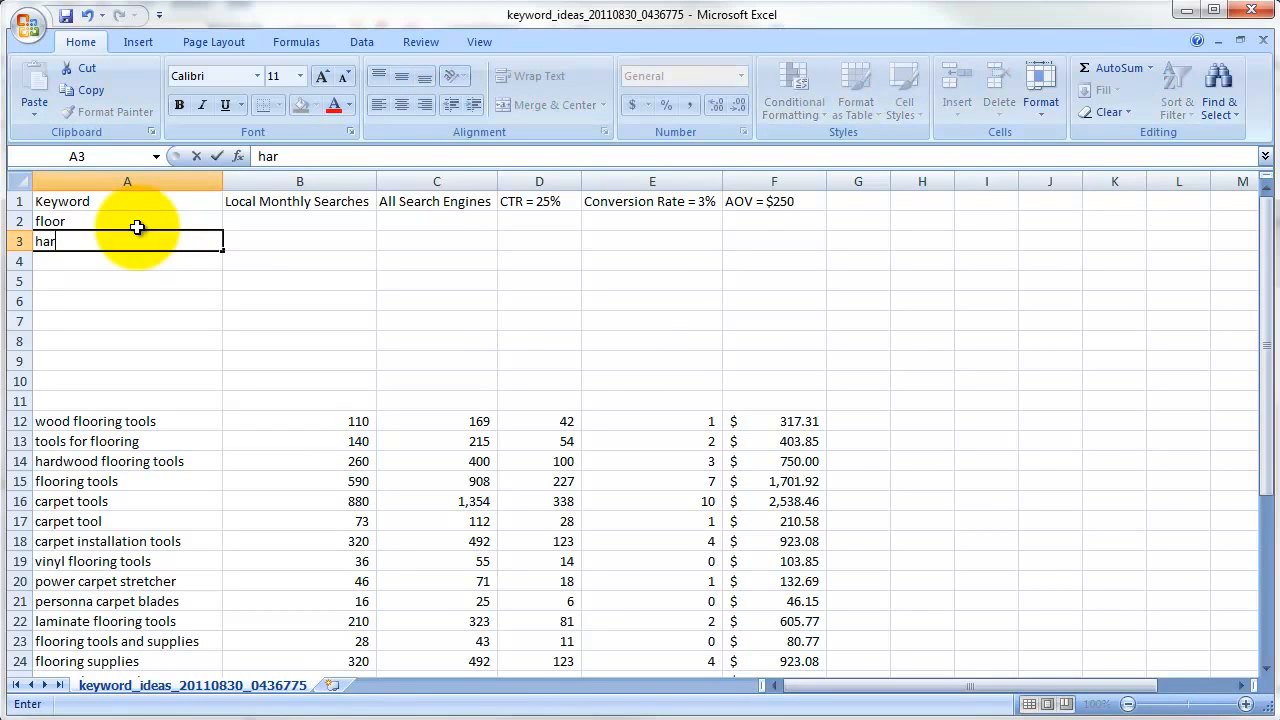
pyautogui.write('dwood floor')
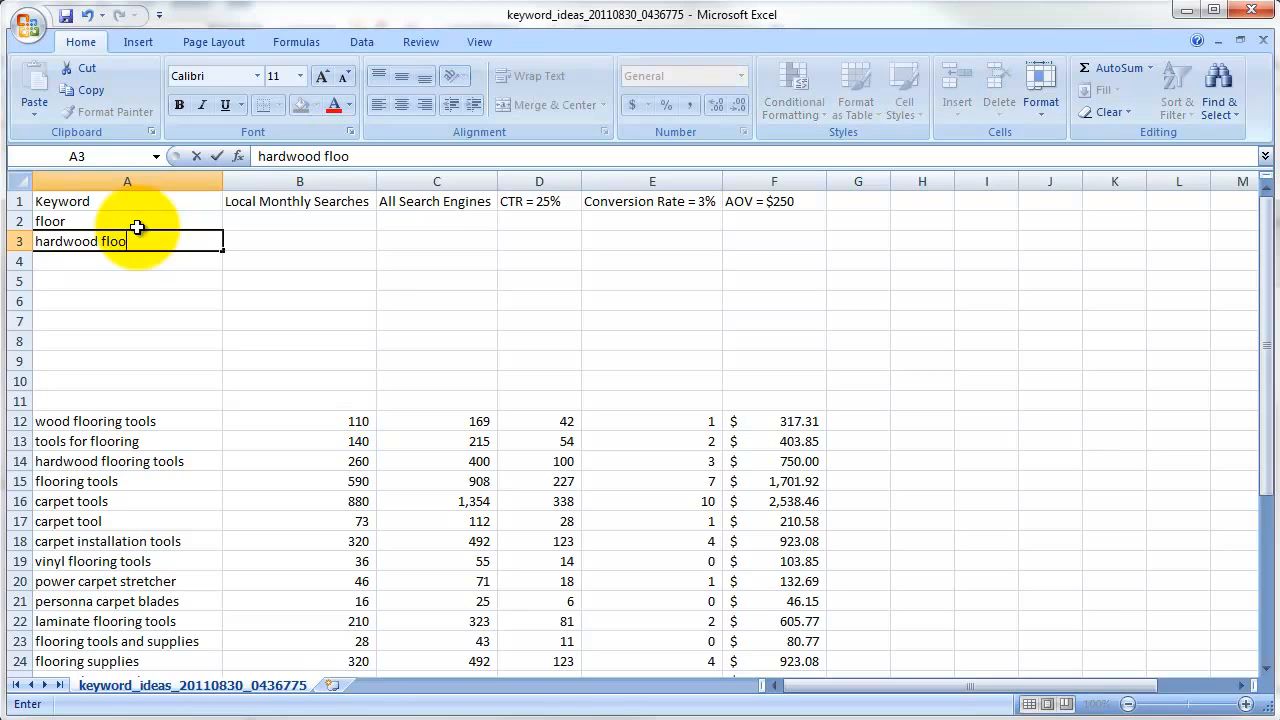
pyautogui.press('Return')
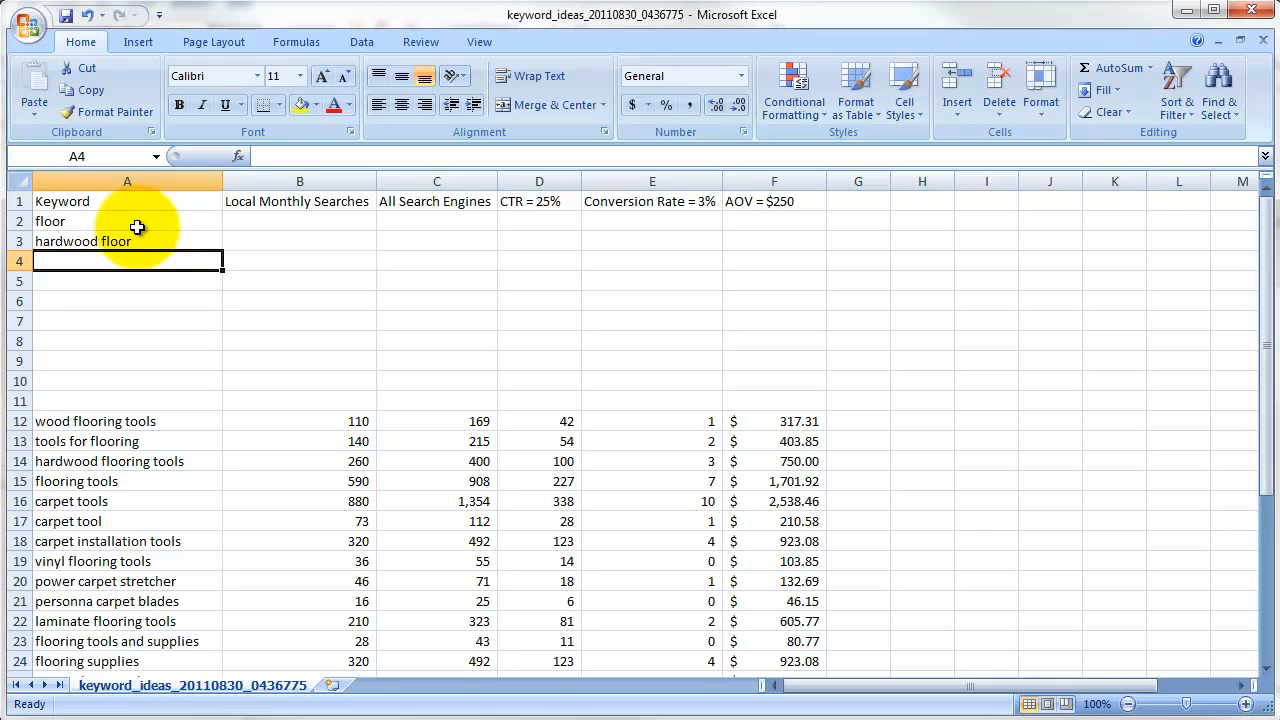
# Step: Copy the keyword 'floor' from cell A2
pyautogui.press('Up')
pyautogui.click(137, 227)
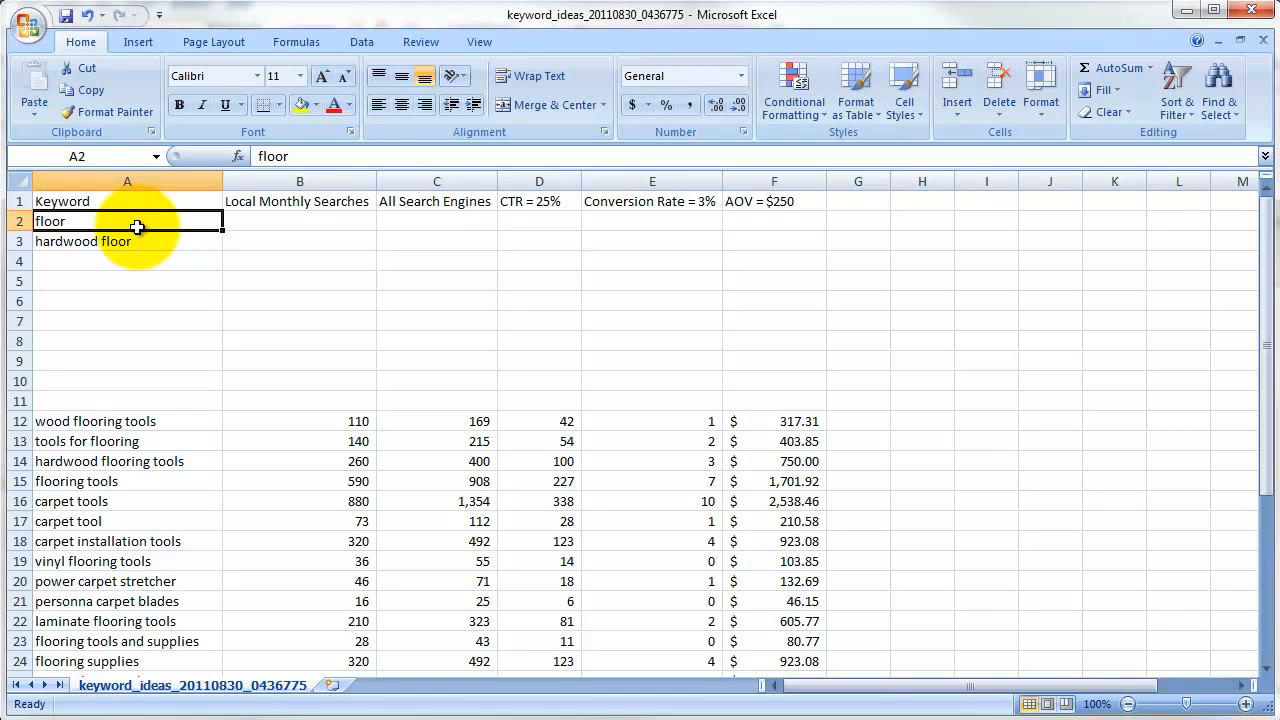
pyautogui.moveTo(137, 227); pyautogui.dragTo(135, 238)
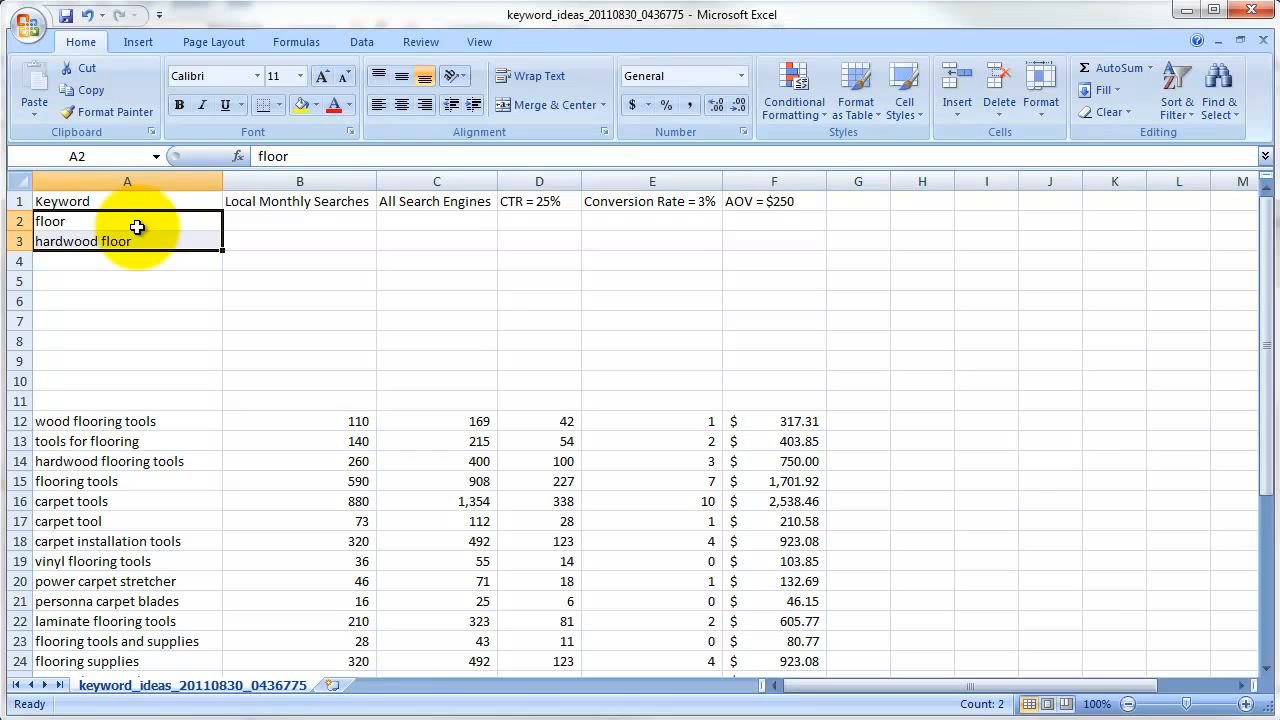
pyautogui.click(137, 227)
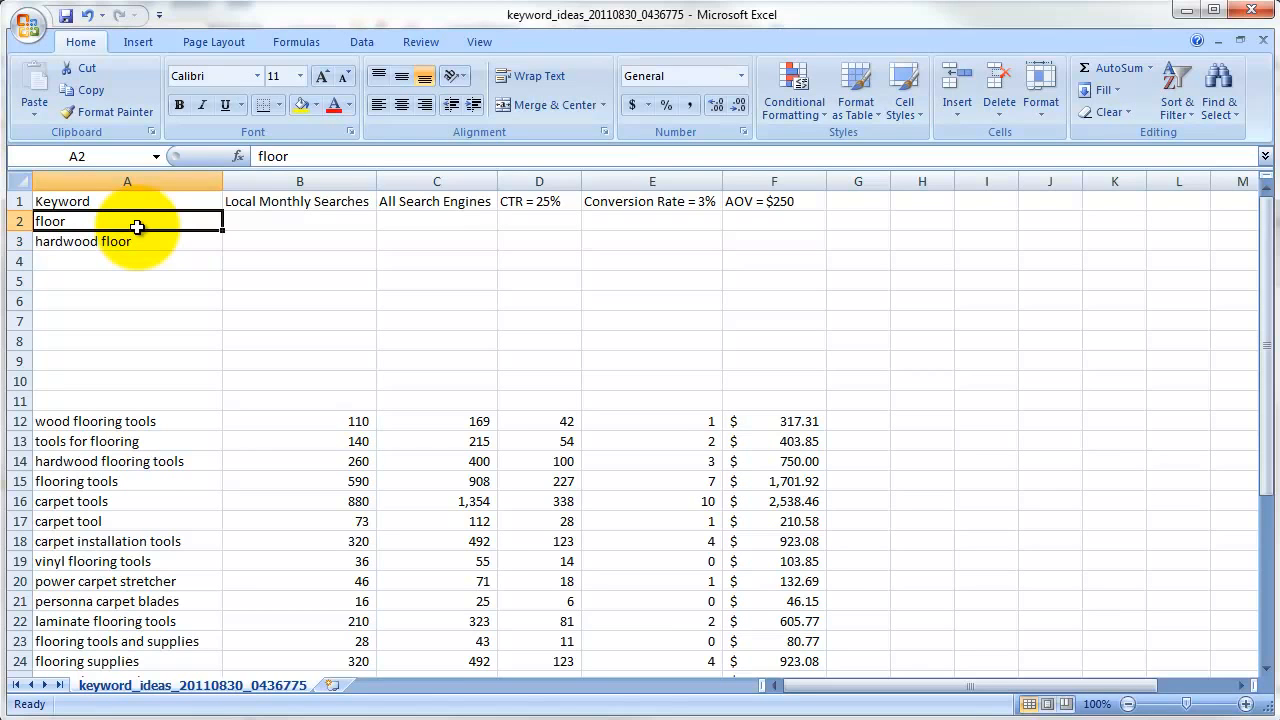
pyautogui.hotkey('ctrl', 'c')
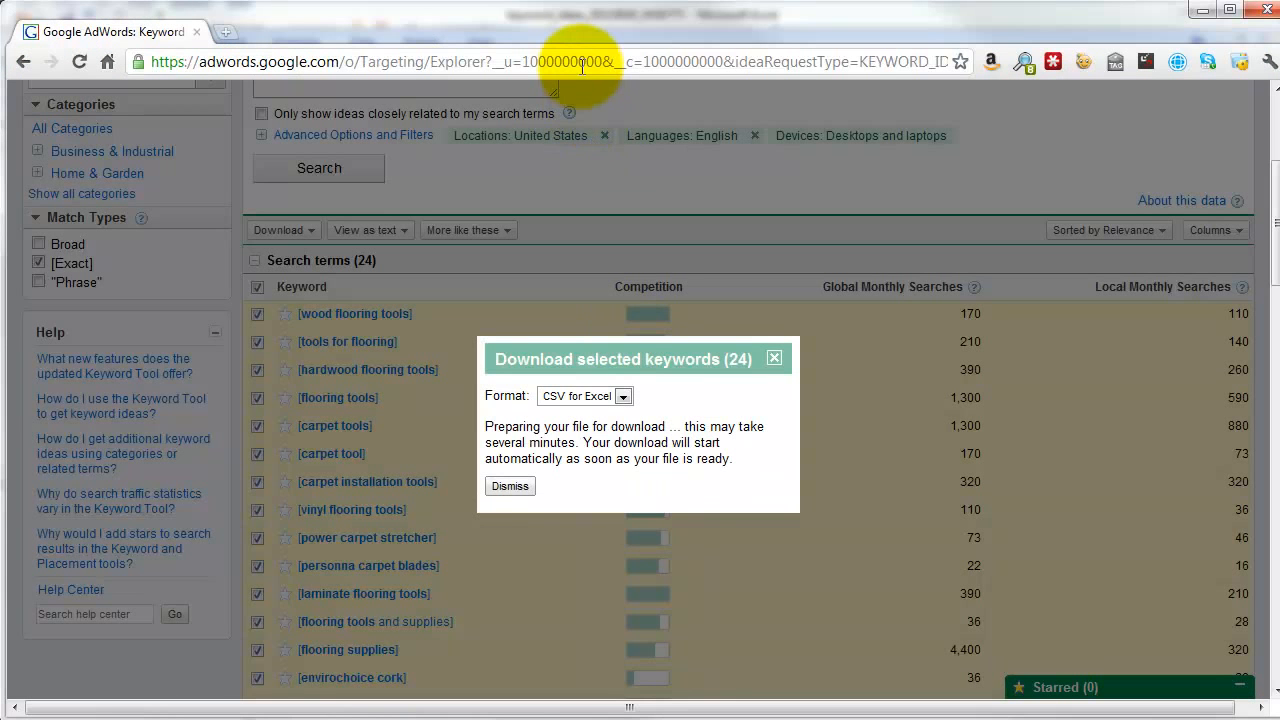
# Step: Search Google for 'floor', scroll through the results, then switch back to Excel
pyautogui.click(582, 64)
pyautogui.write('floor')
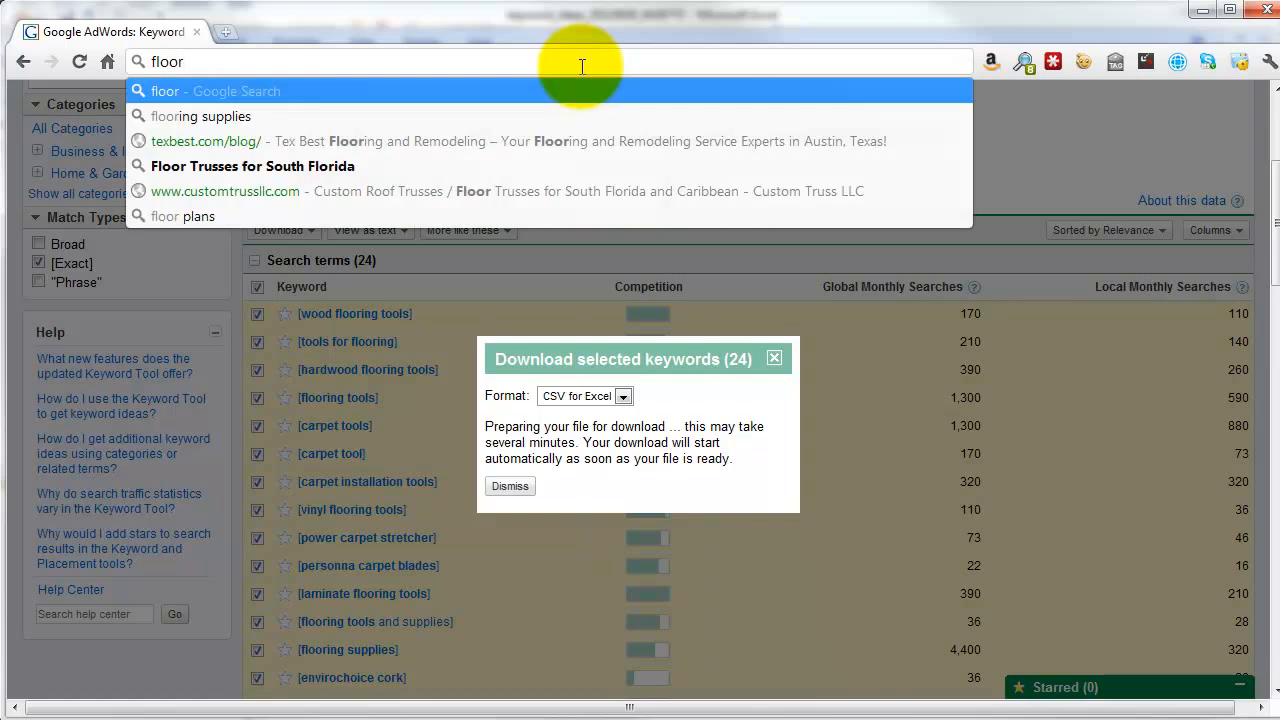
pyautogui.press('Return')
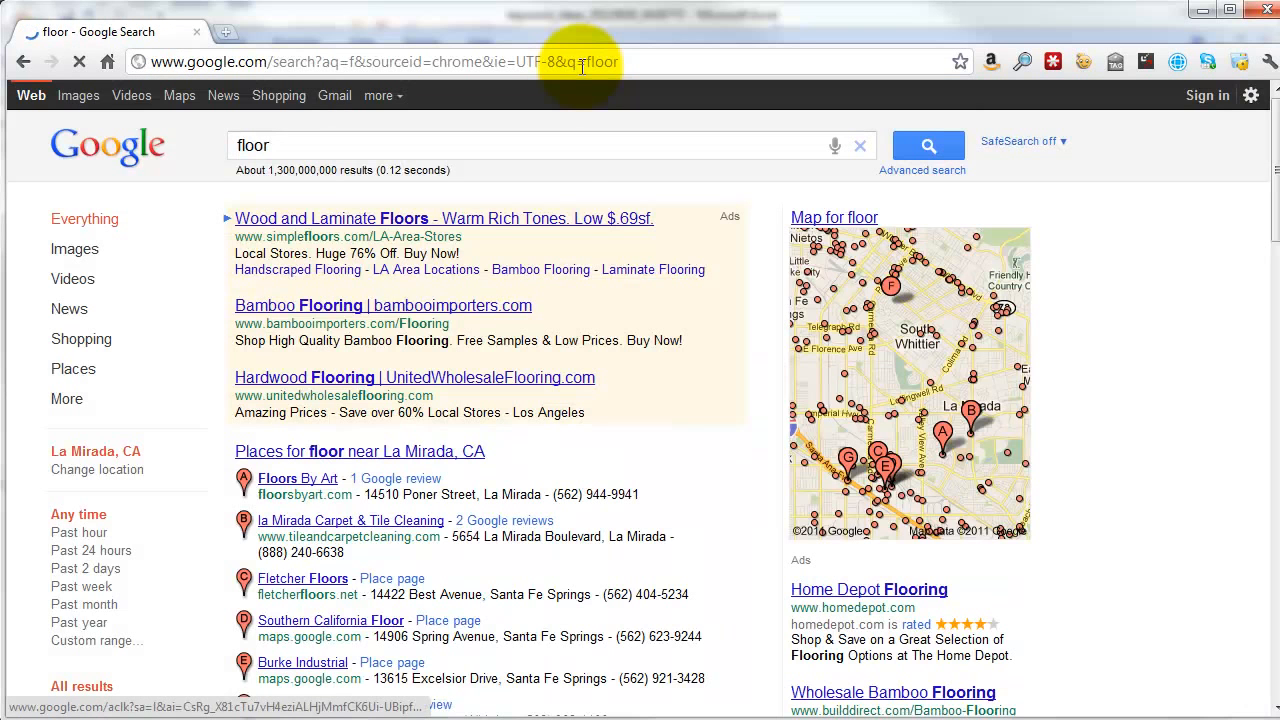
pyautogui.moveTo(1275, 150); pyautogui.dragTo(1265, 292)
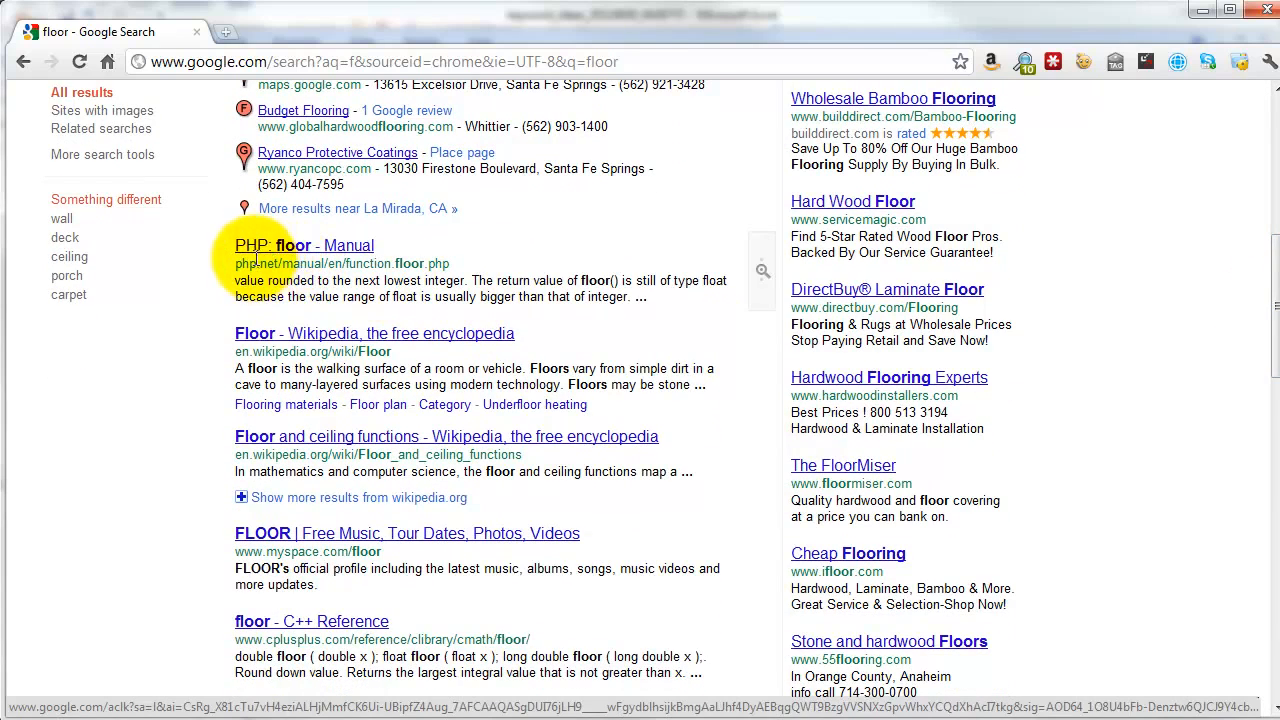
pyautogui.moveTo(522, 333); pyautogui.dragTo(236, 333)
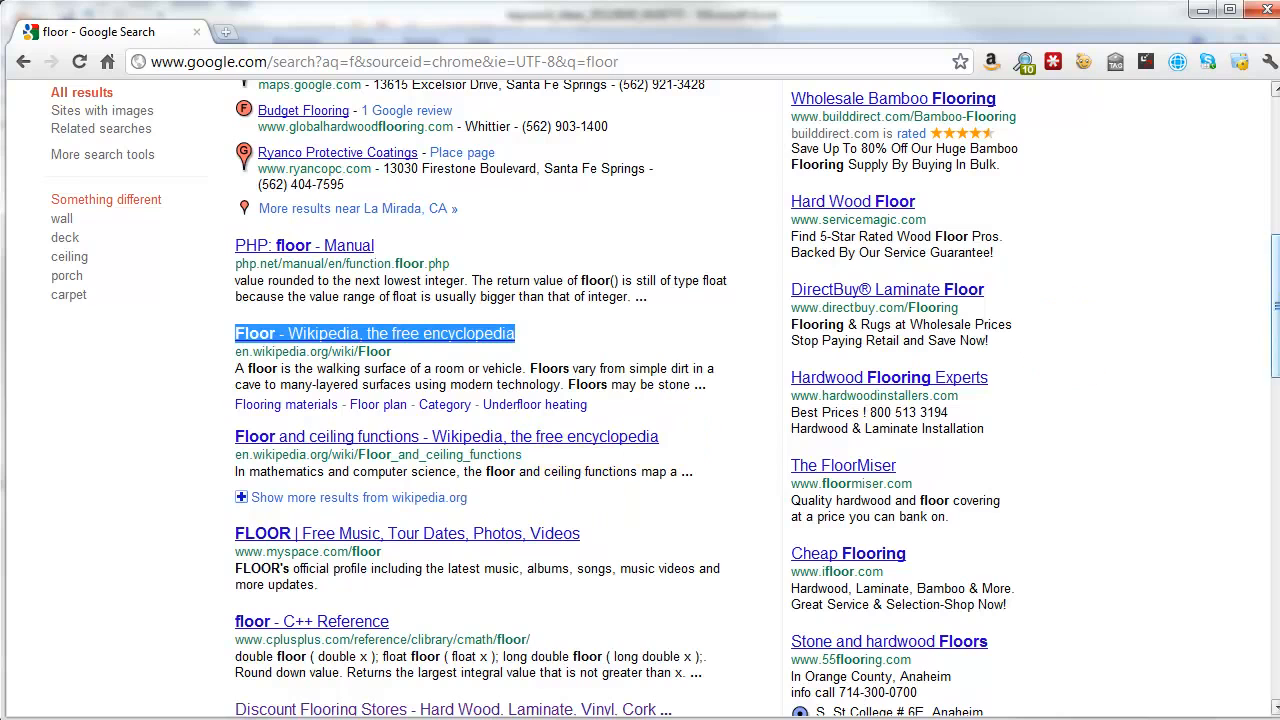
pyautogui.moveTo(1277, 317); pyautogui.dragTo(1276, 171)
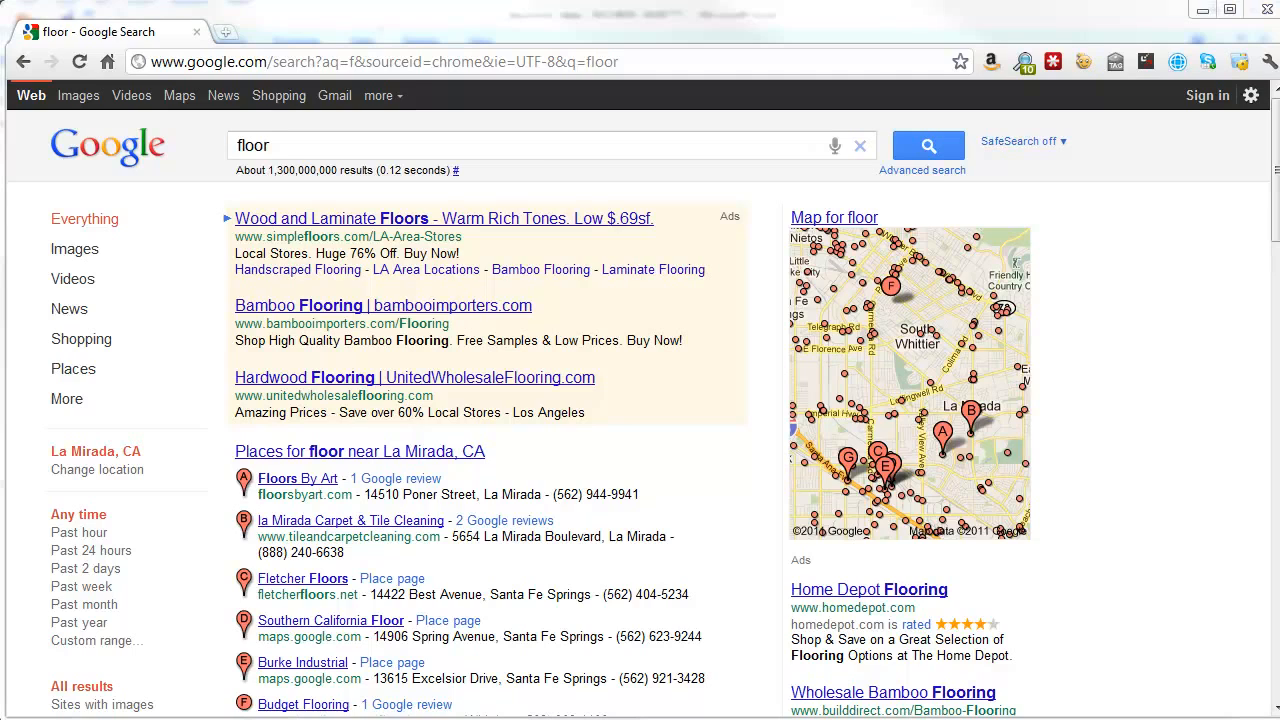
pyautogui.hotkey('alt', 'Tab')
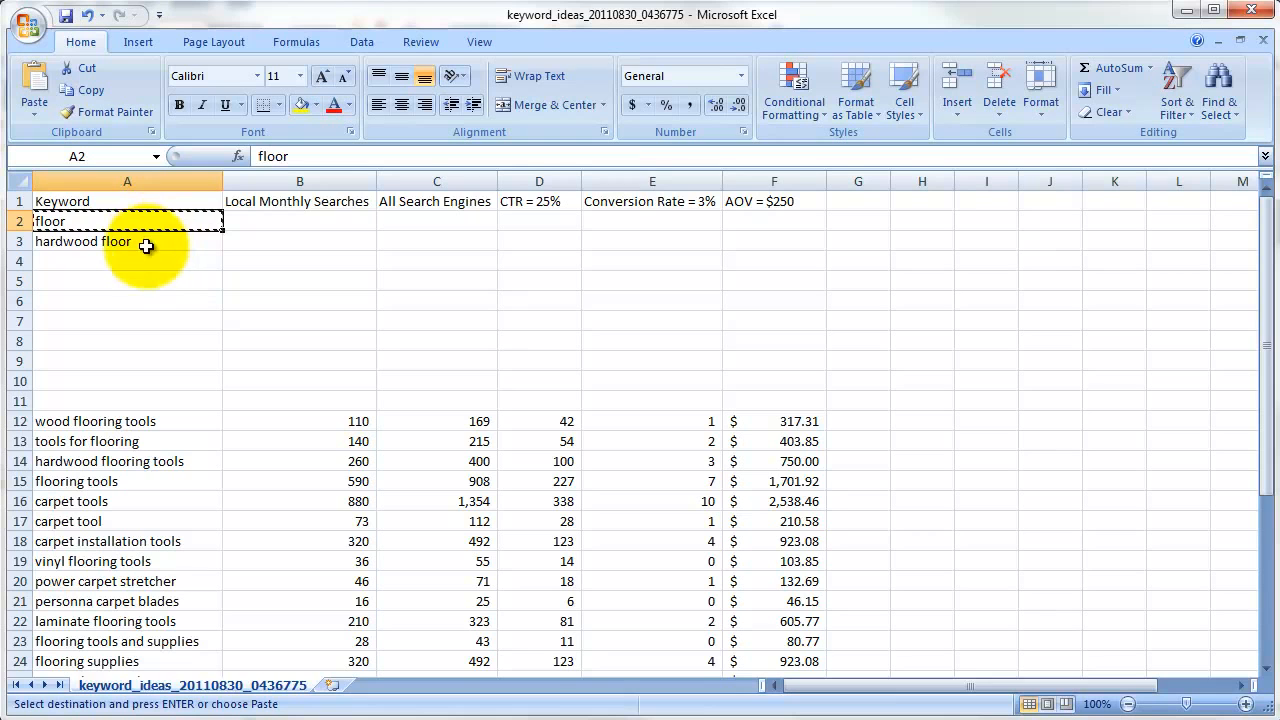
# Step: Undo the inserted rows and floor keywords, then clear the selection on an empty cell
pyautogui.click(157, 420)
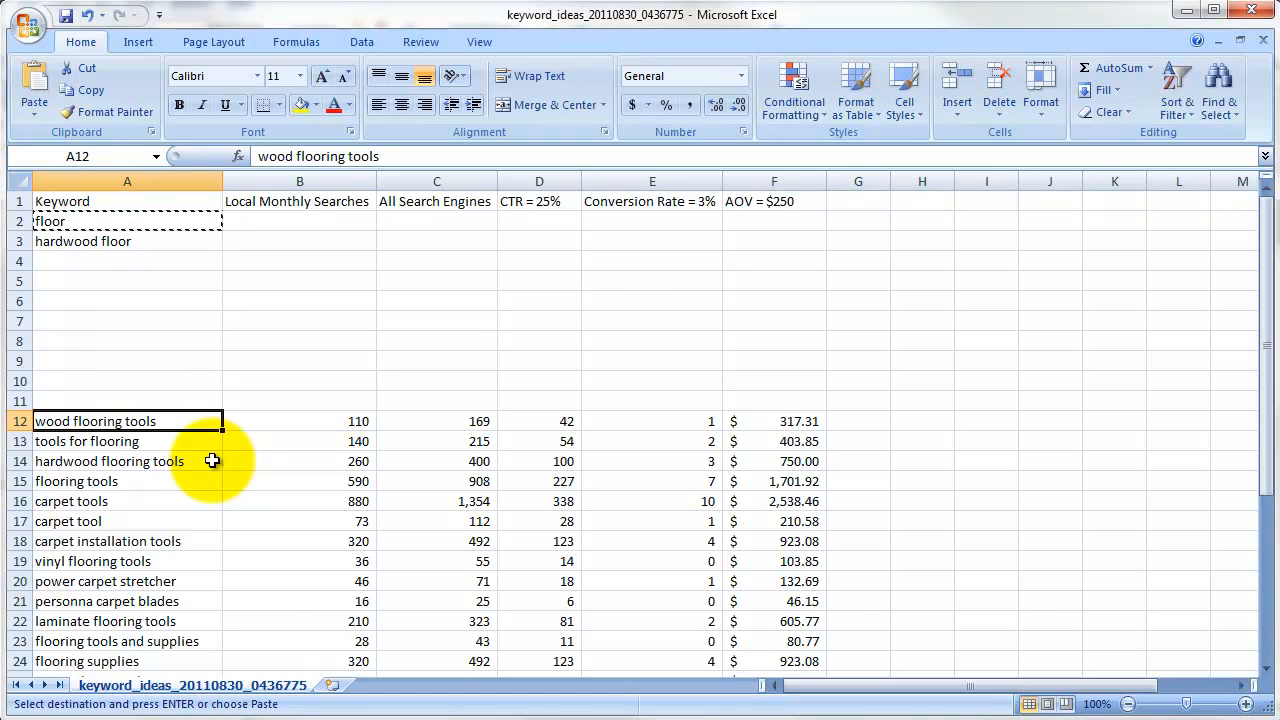
pyautogui.scroll(-7, 212, 458)
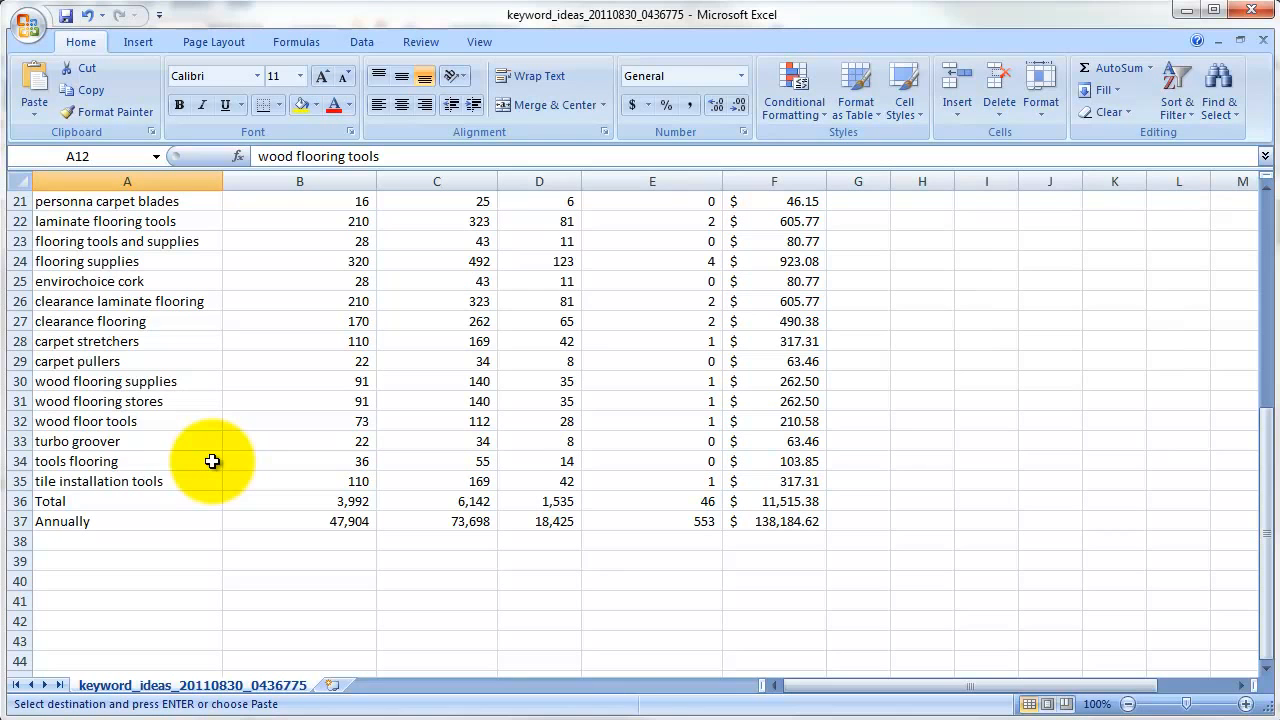
pyautogui.scroll(7, 200, 440)
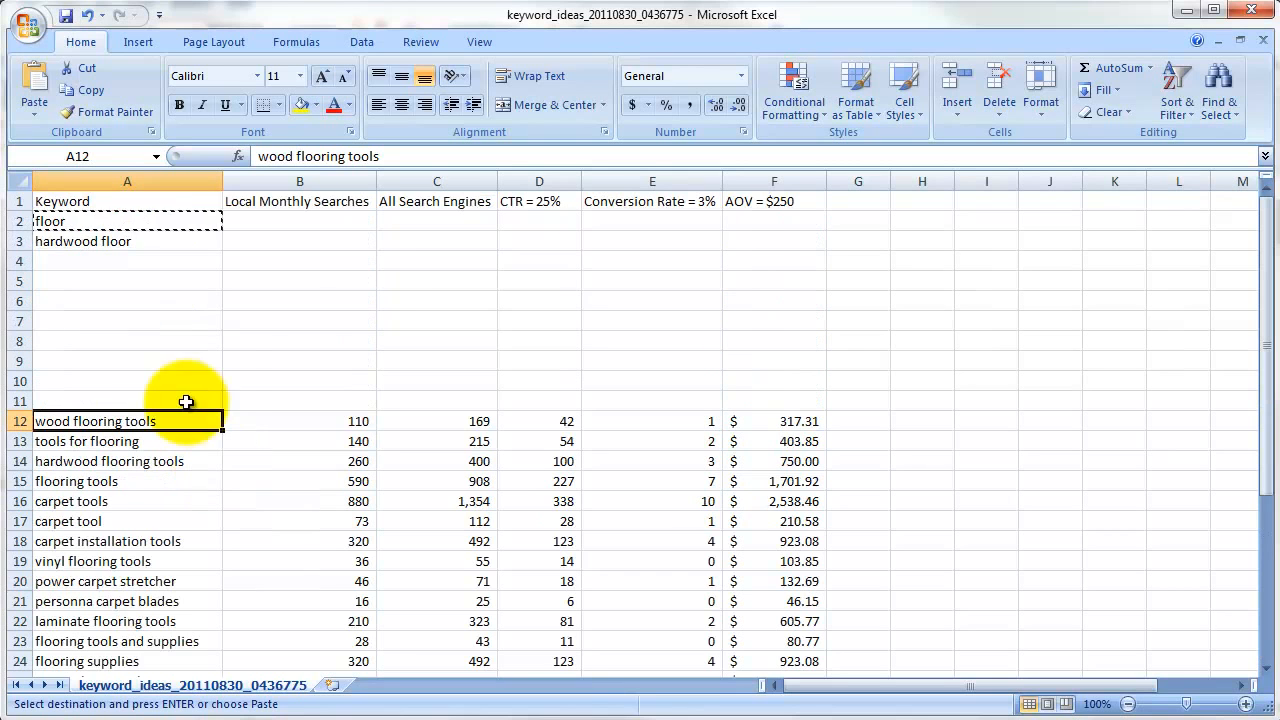
pyautogui.hotkey('ctrl', 'z')
pyautogui.hotkey('ctrl', 'z')
pyautogui.hotkey('ctrl', 'z')
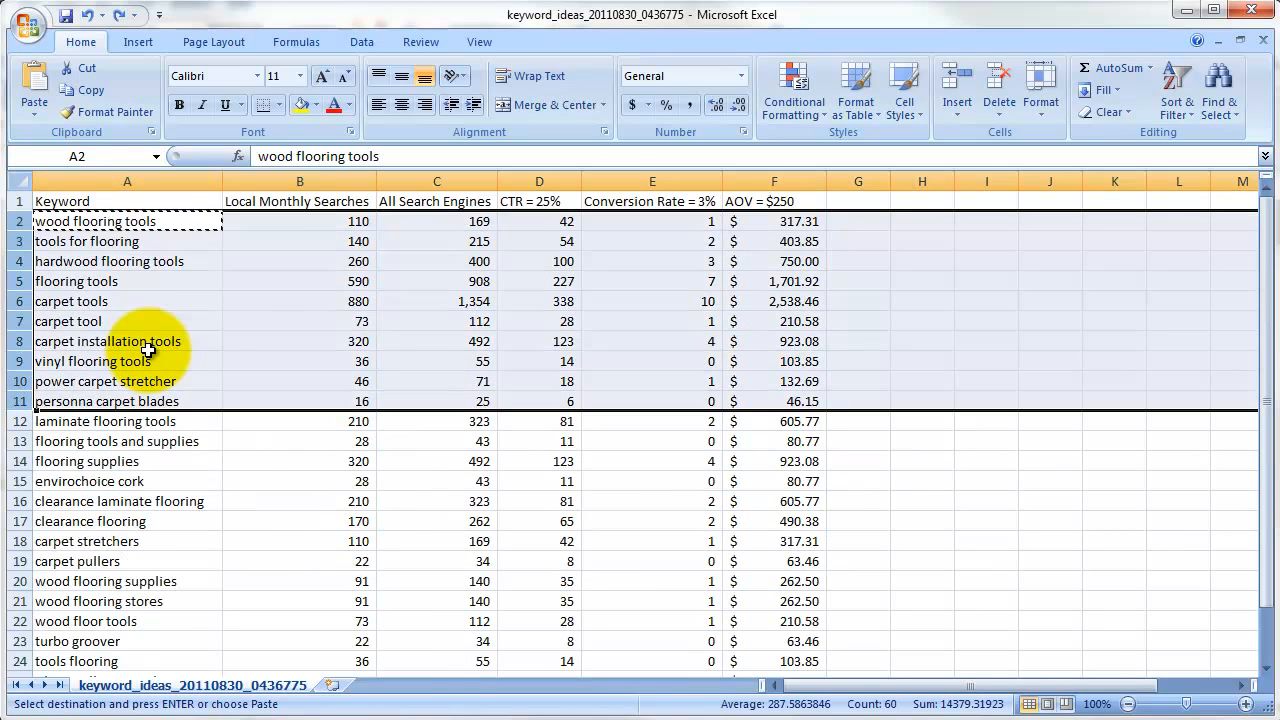
pyautogui.doubleClick(912, 341)
pyautogui.click(870, 337)
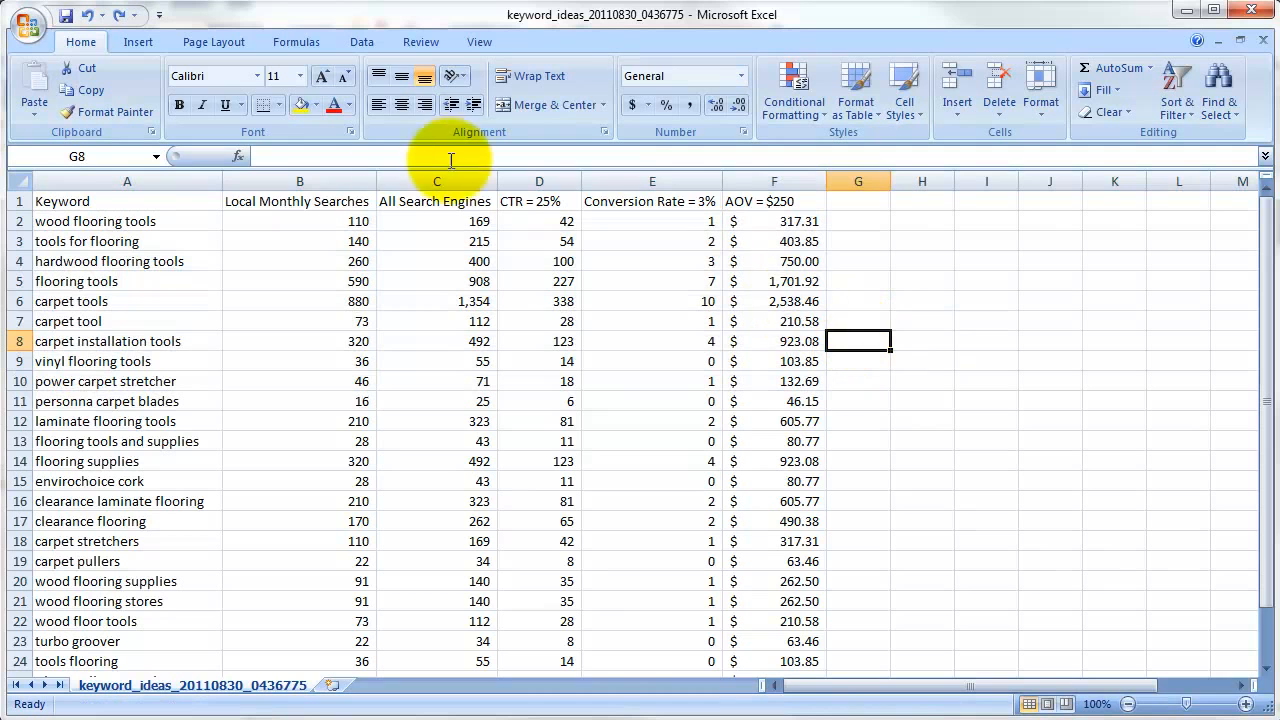
# Step: Insert two empty columns at B:C before the Local Monthly Searches figures
pyautogui.click(308, 181)
pyautogui.moveTo(308, 181); pyautogui.dragTo(449, 181)
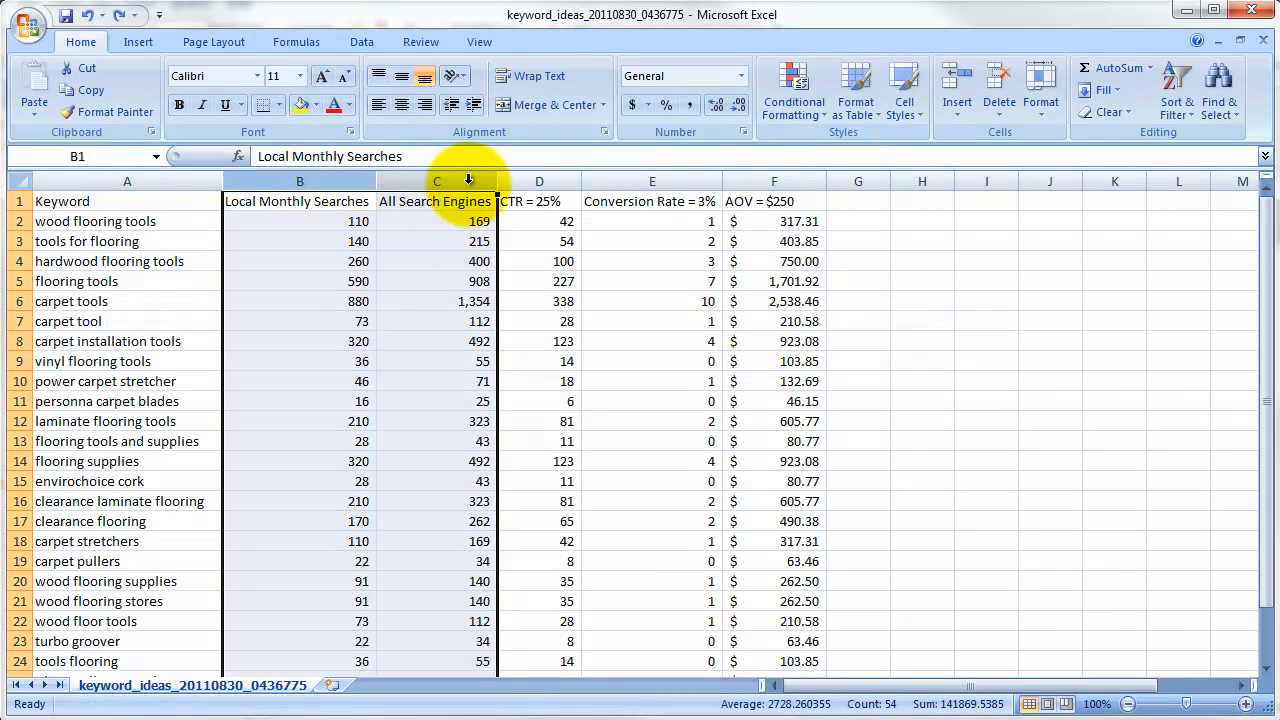
pyautogui.rightClick(449, 181)
pyautogui.click(372, 289)
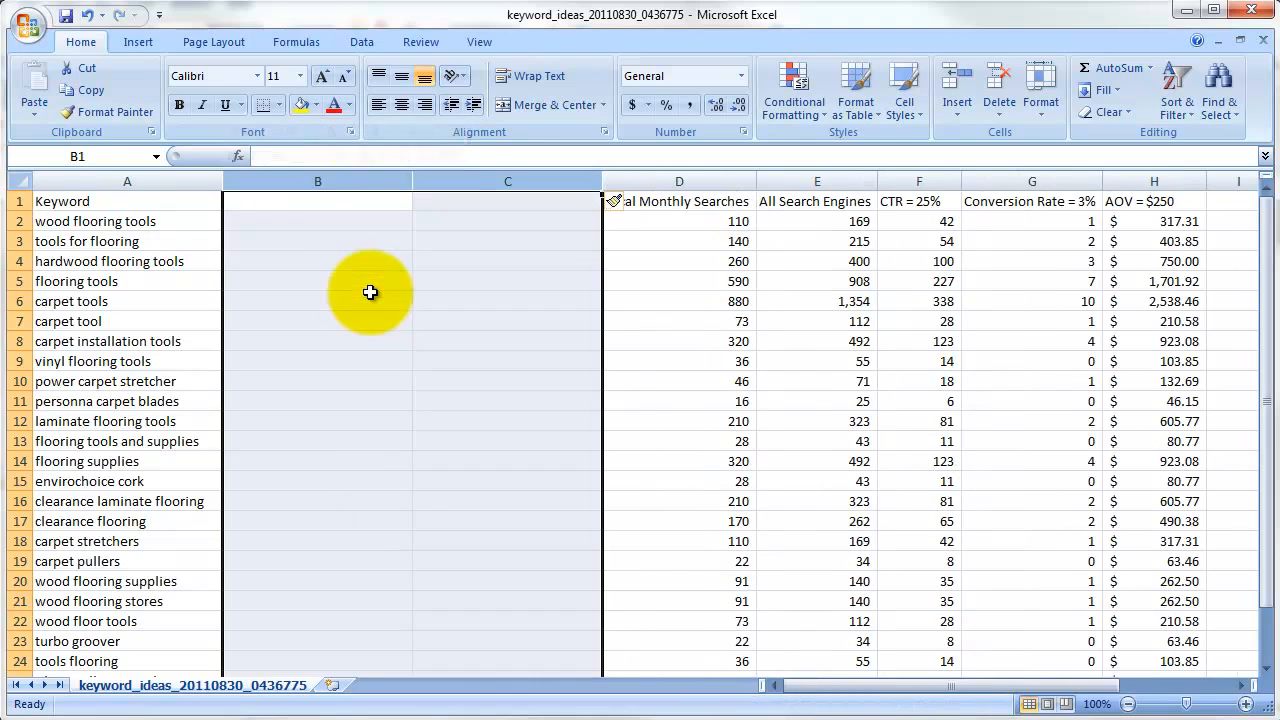
# Step: Title the new columns 'Landing Page' in B1 and 'Google Rank as of MMYY' in C1
pyautogui.click(358, 203)
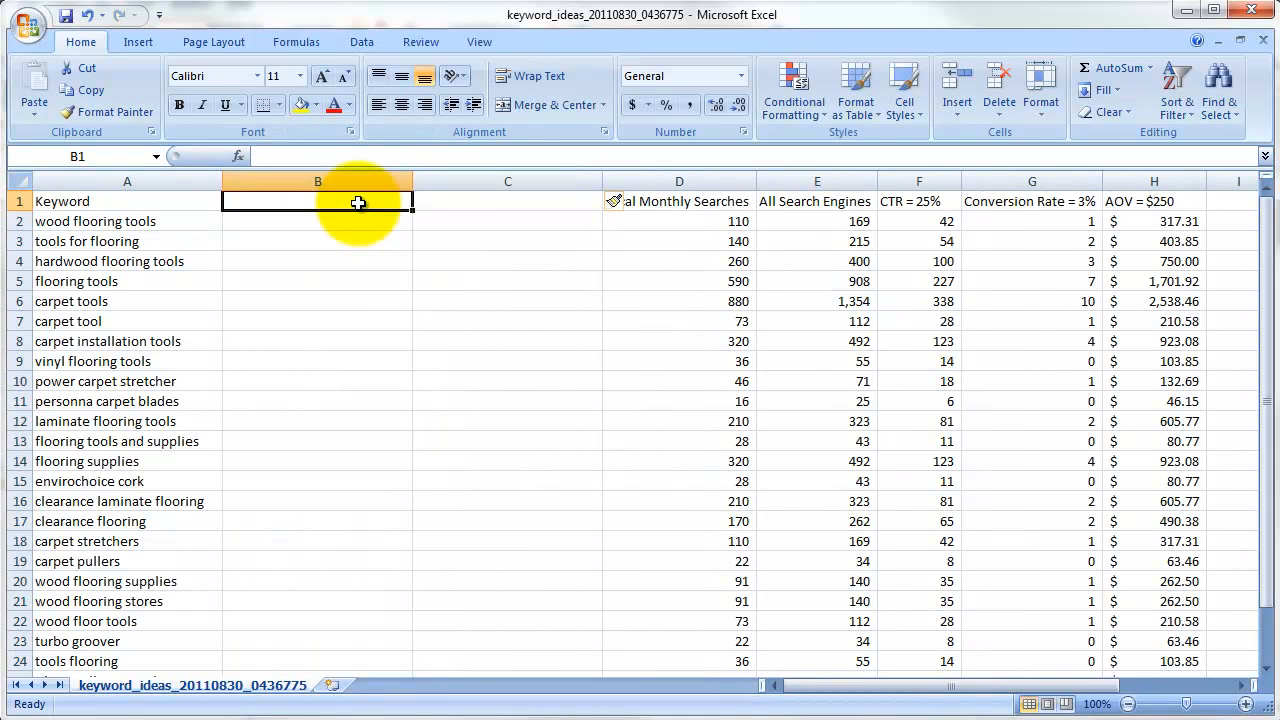
pyautogui.write('Landing Page')
pyautogui.press('Tab')
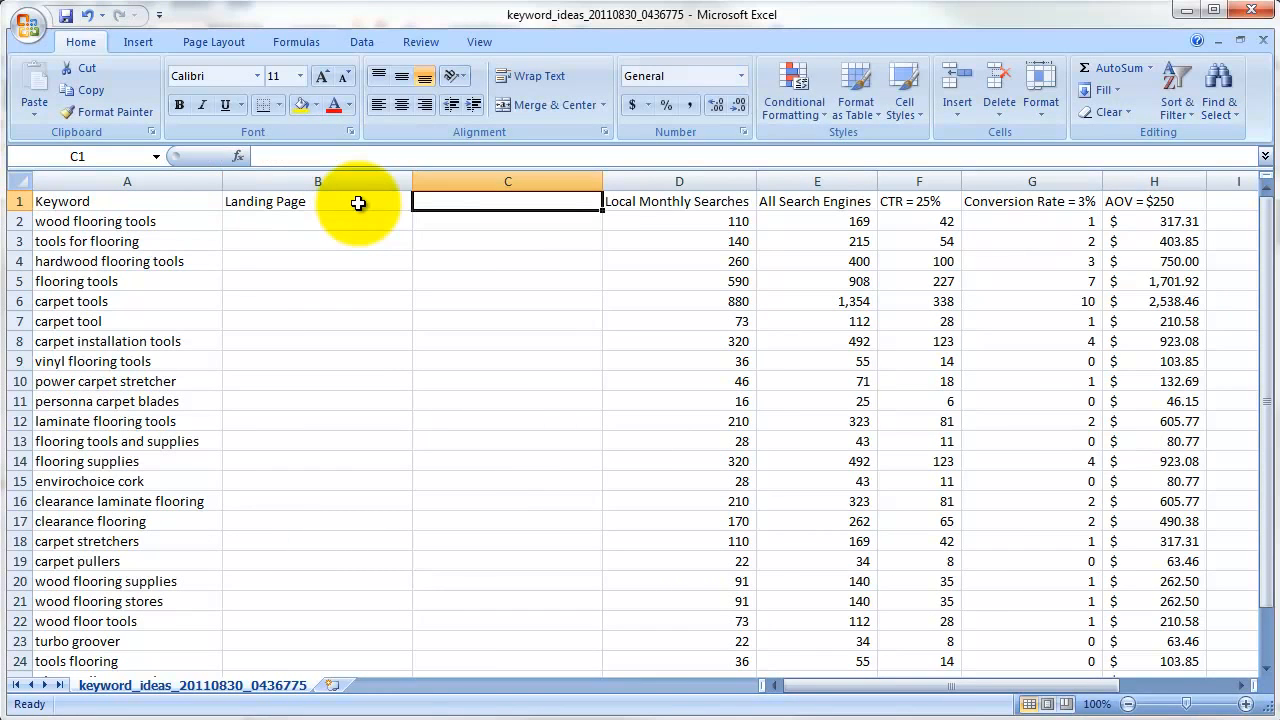
pyautogui.write('Goog')
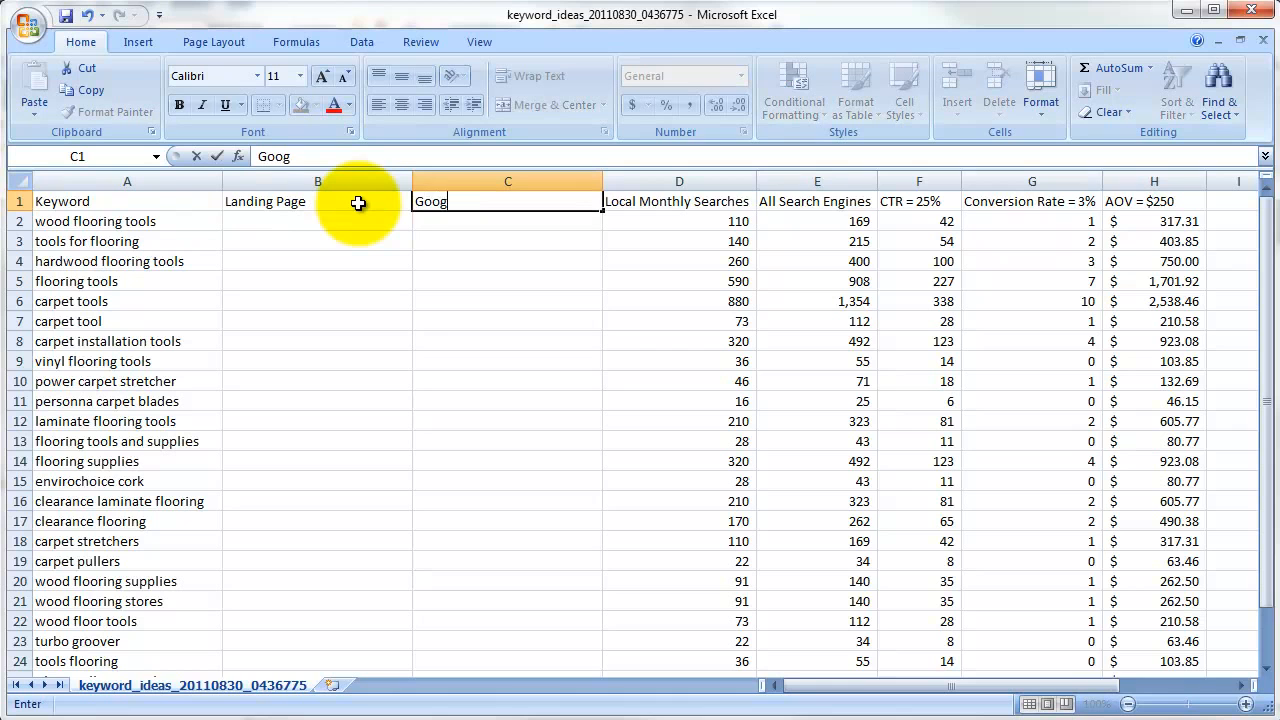
pyautogui.write('le Rank as of MM')
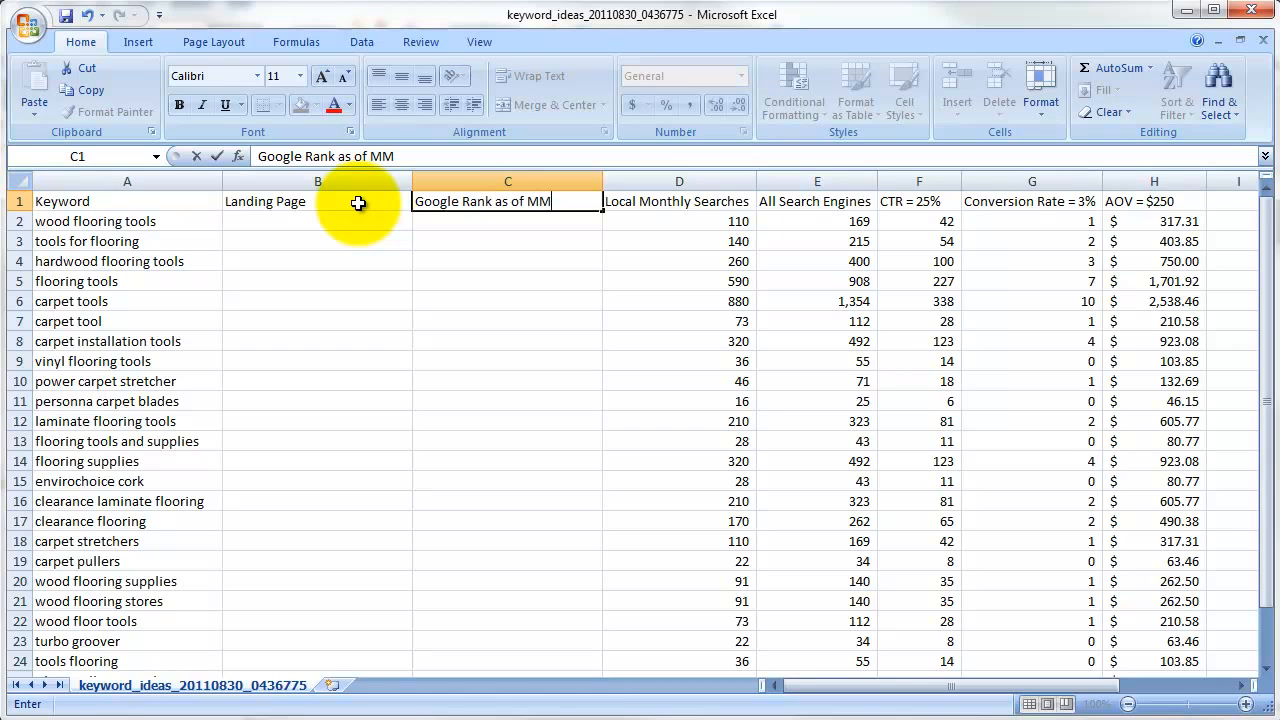
pyautogui.write('YY')
pyautogui.press('Return')
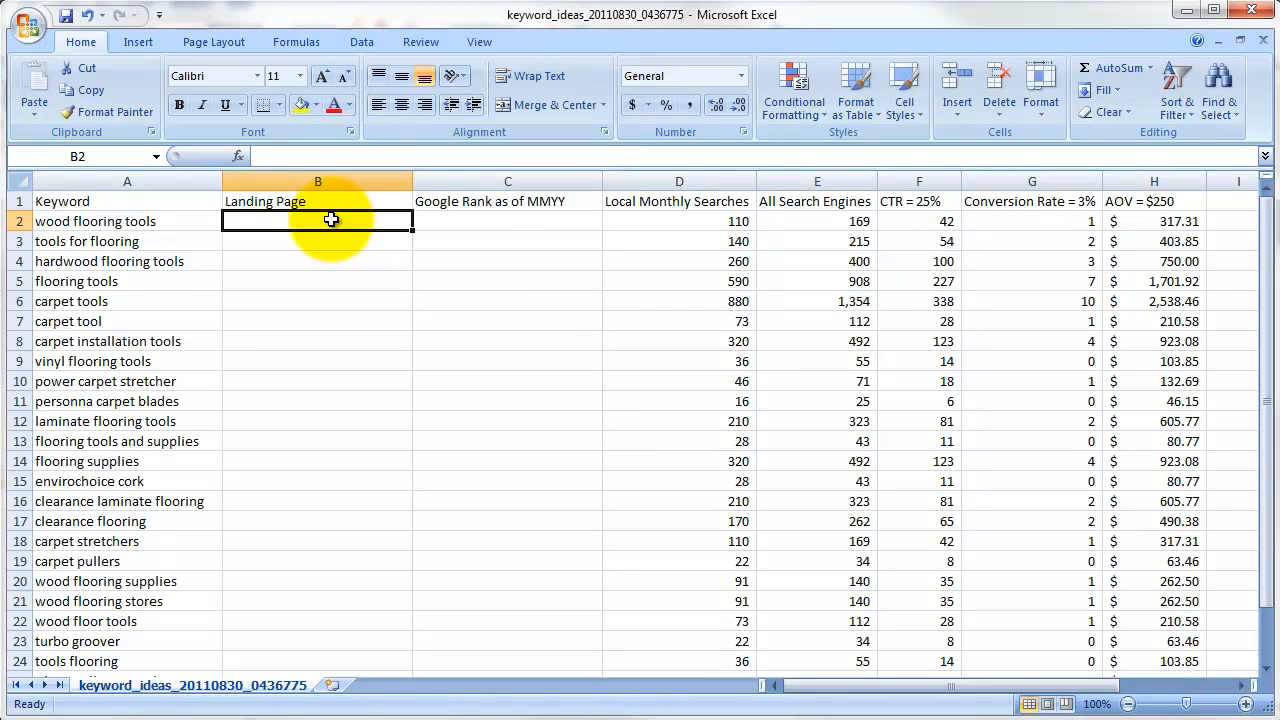
pyautogui.write('http://homedepot.com/wood-flooring-tools.html')
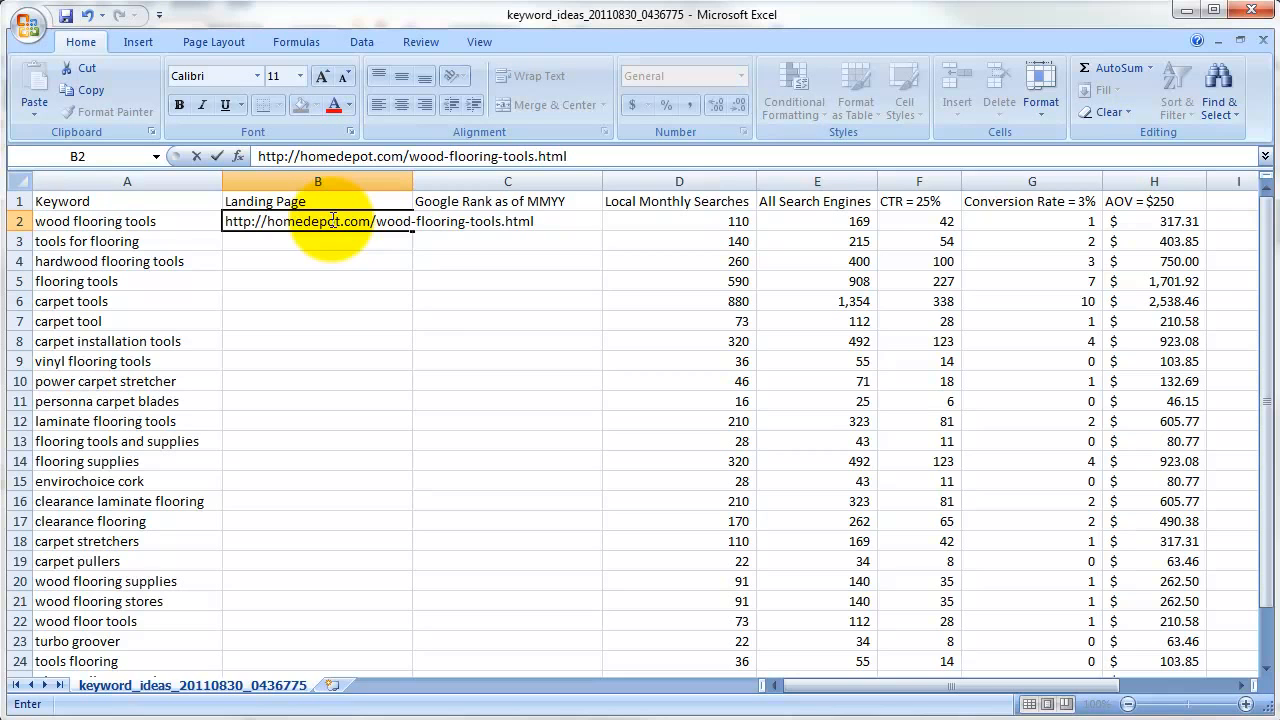
pyautogui.hotkey('shift', 'Left')
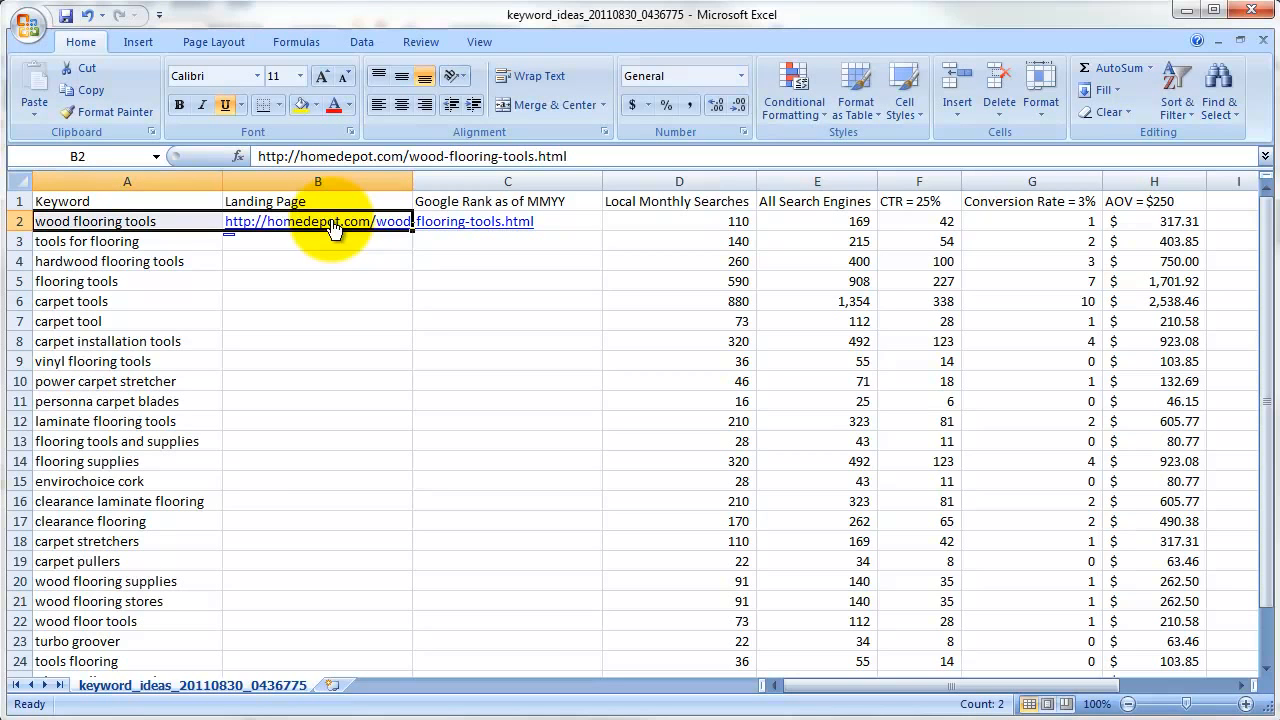
pyautogui.doubleClick(413, 180)
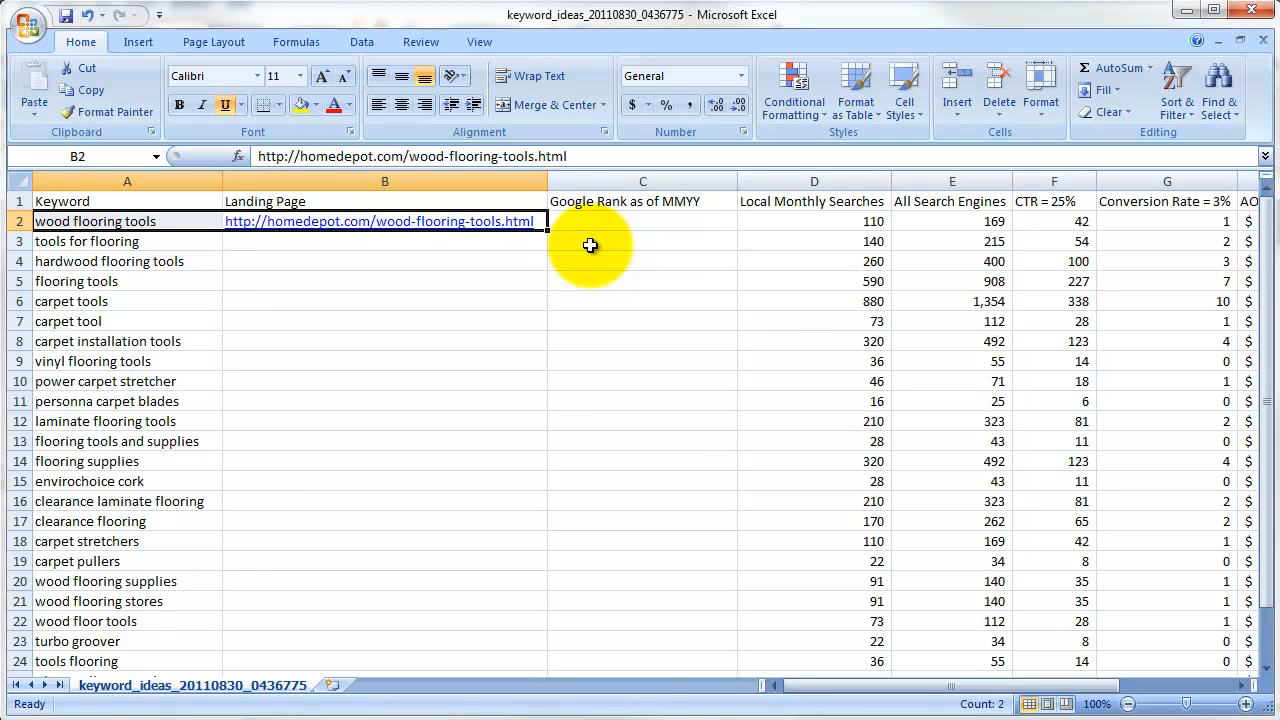
pyautogui.click(492, 240)
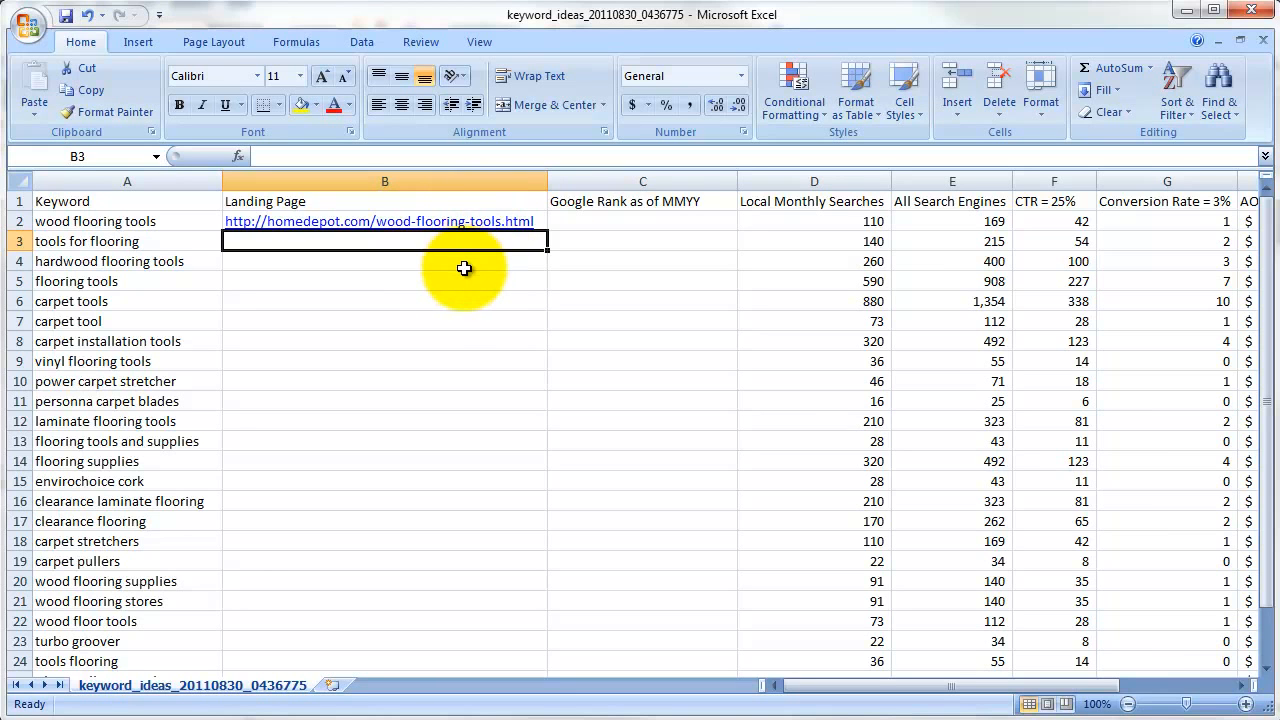
# Step: Compare the near-duplicate keywords 'carpet tools' and 'carpet tool' in A6 and A7, then return to the browser
pyautogui.scroll(-7, 437, 327)
pyautogui.scroll(7, 437, 327)
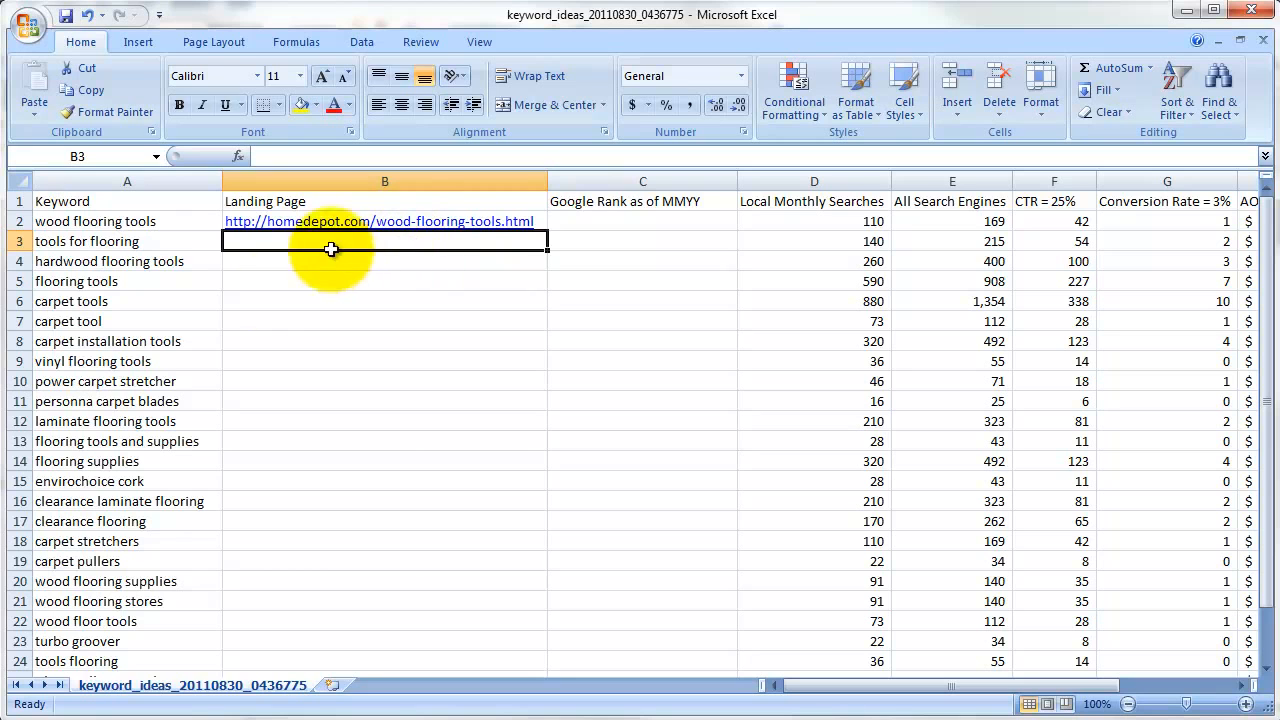
pyautogui.click(160, 303)
pyautogui.moveTo(155, 315); pyautogui.dragTo(371, 310)
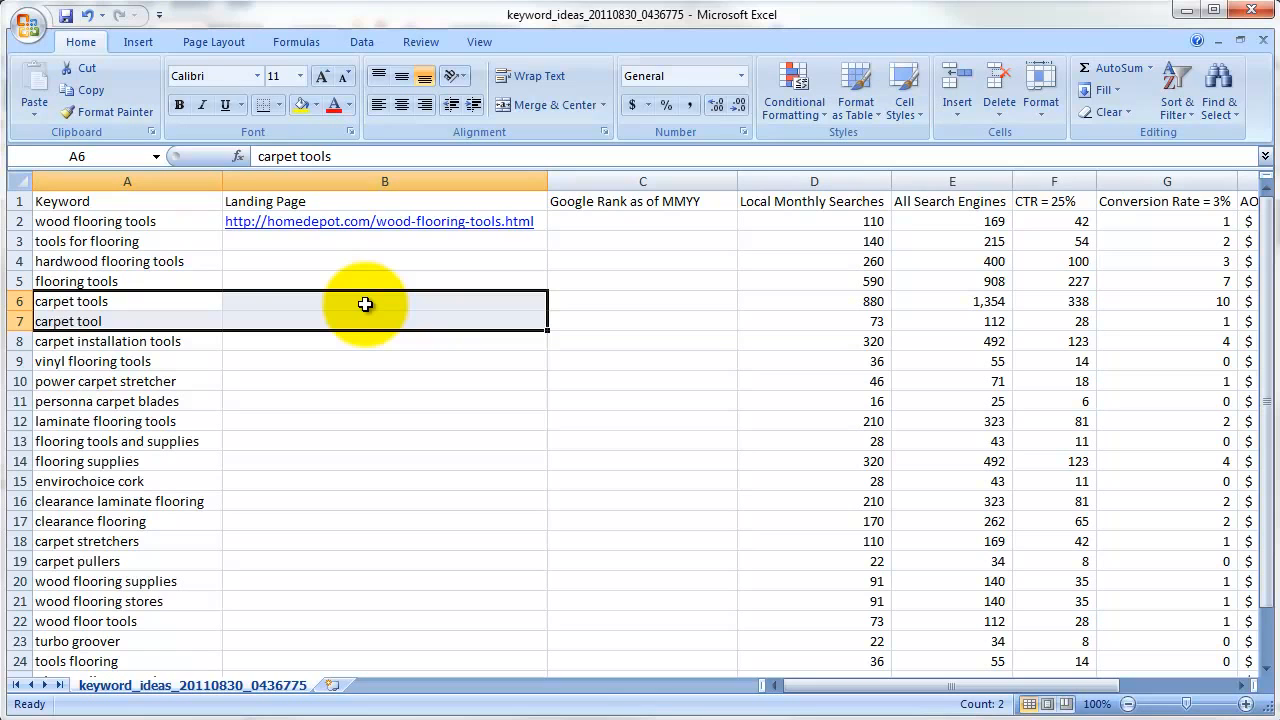
pyautogui.click(181, 304)
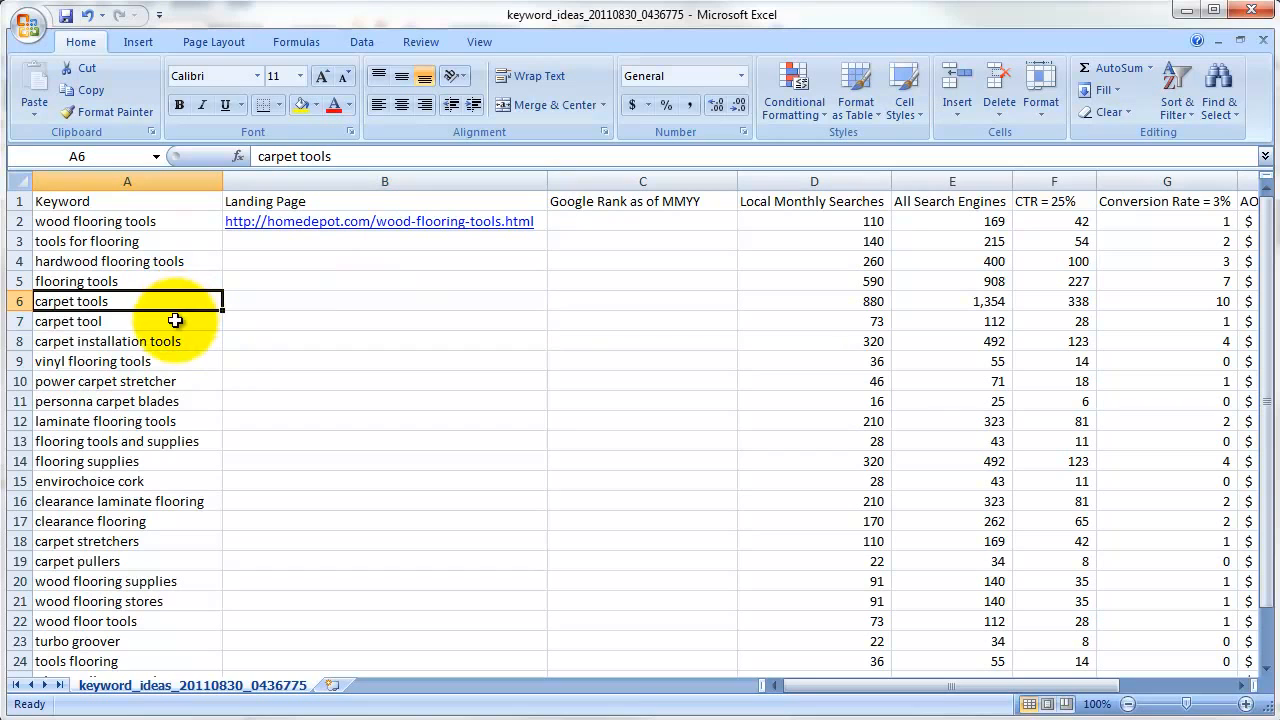
pyautogui.click(177, 322)
pyautogui.click(176, 304)
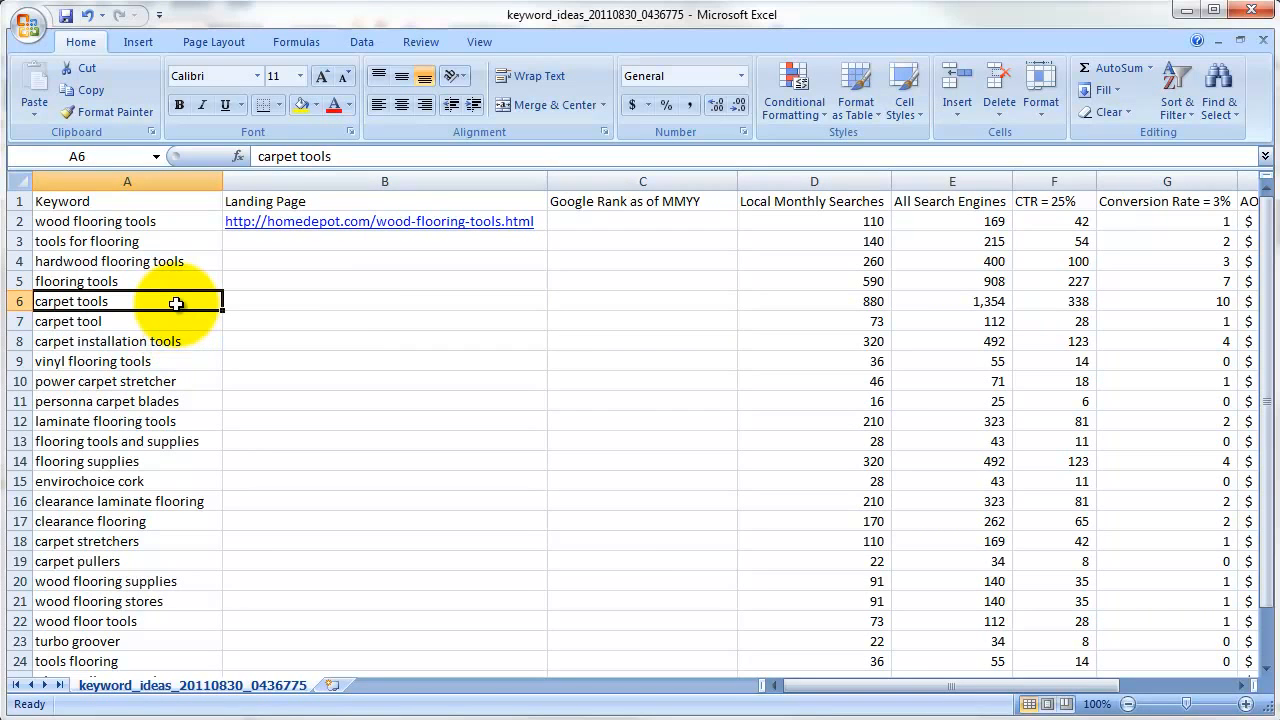
pyautogui.click(177, 321)
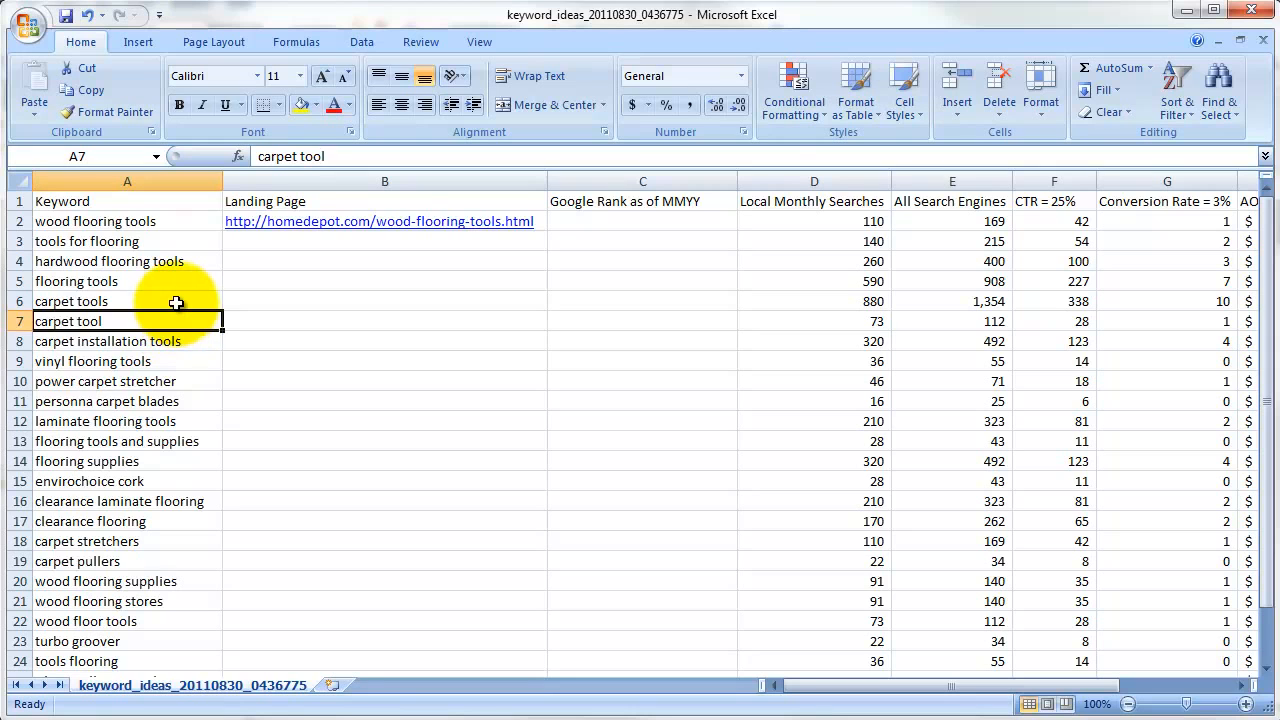
pyautogui.click(176, 303)
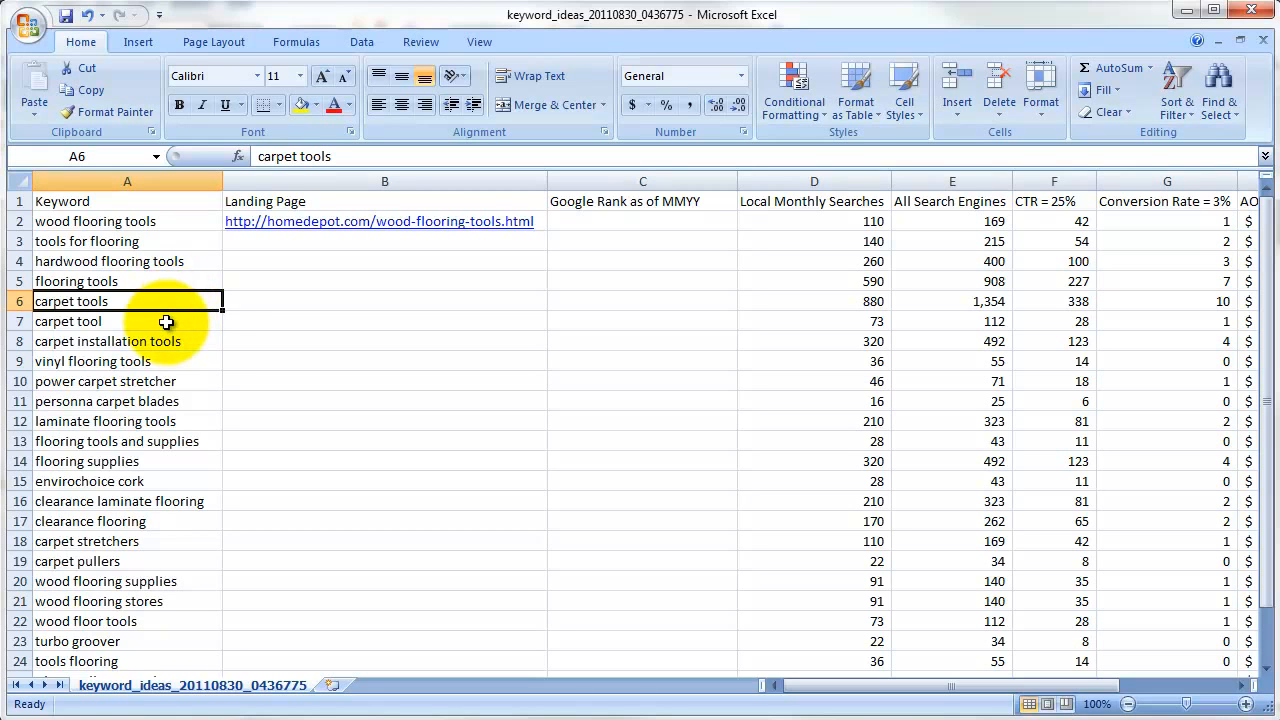
pyautogui.click(167, 323)
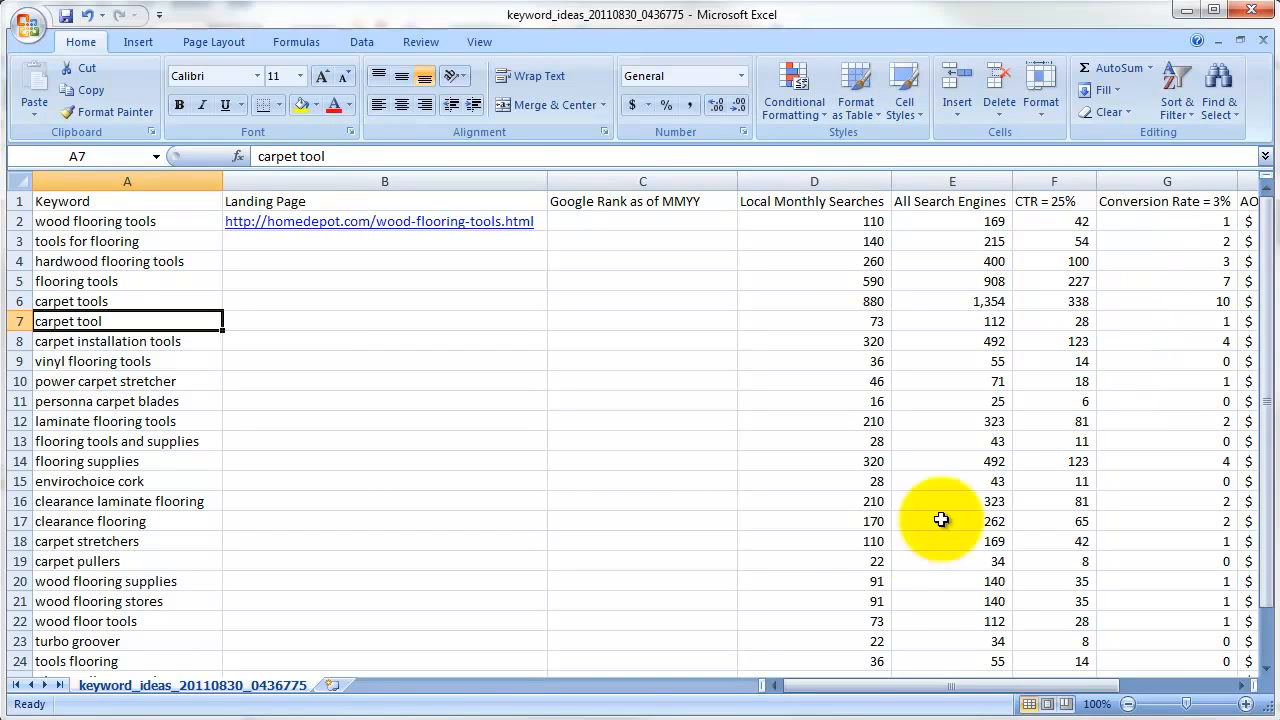
pyautogui.hotkey('alt', 'Tab')
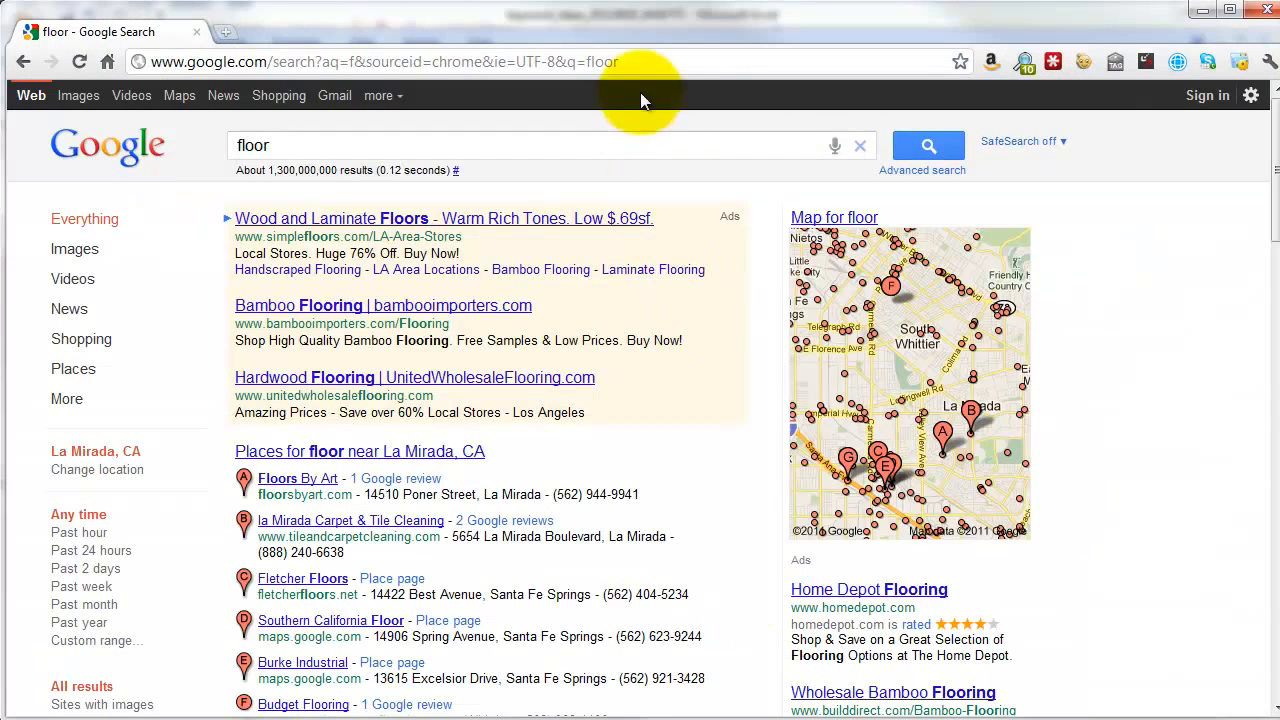
# Step: Load the presenter's Facebook page by entering its URL in Chrome's address bar
pyautogui.click(655, 68)
pyautogui.write('facebook.com')
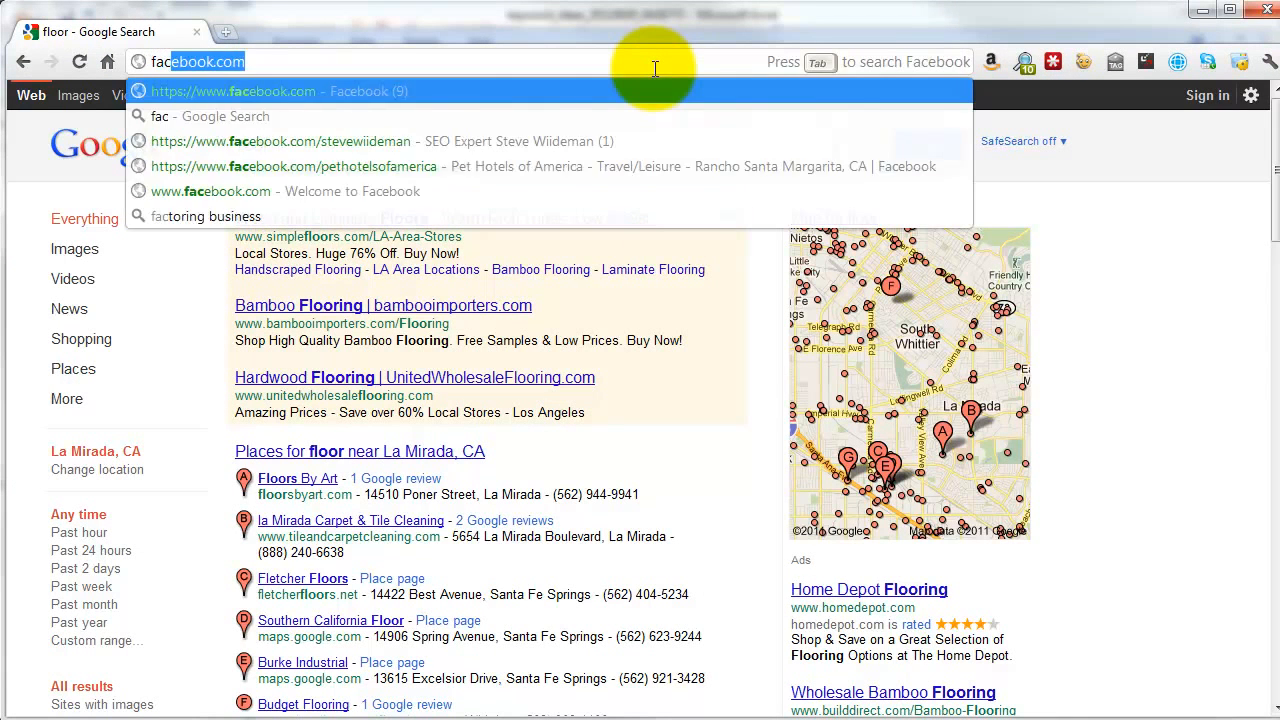
pyautogui.write('/stevewiideman')
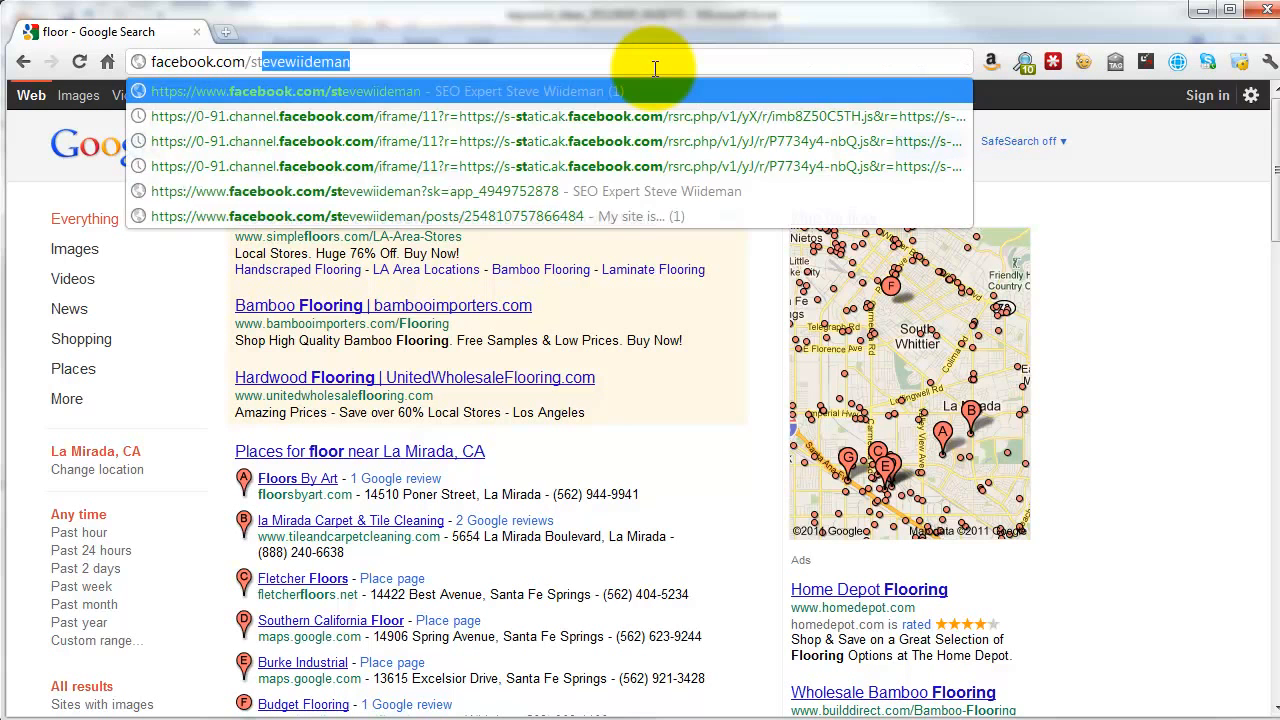
pyautogui.press('Escape')
pyautogui.press('Return')
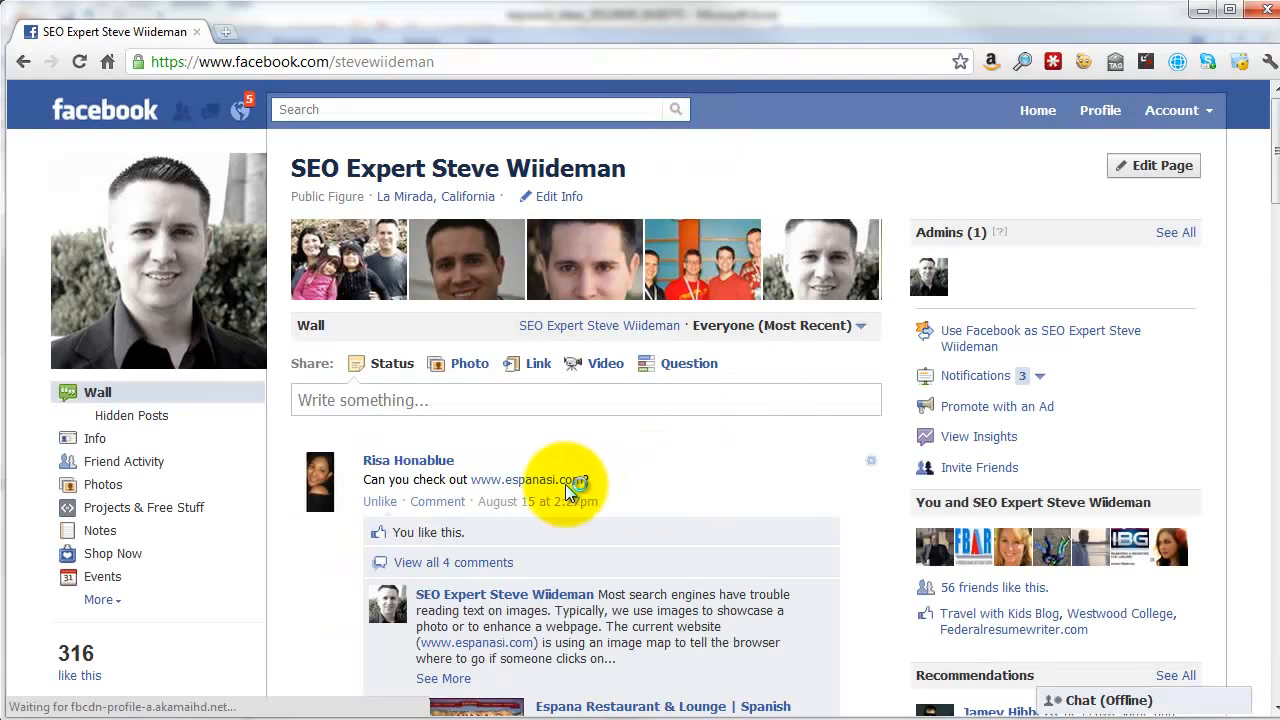
# Step: Scroll down through the page's wall of site-review requests and back to the top
pyautogui.scroll(-15, 850, 508)
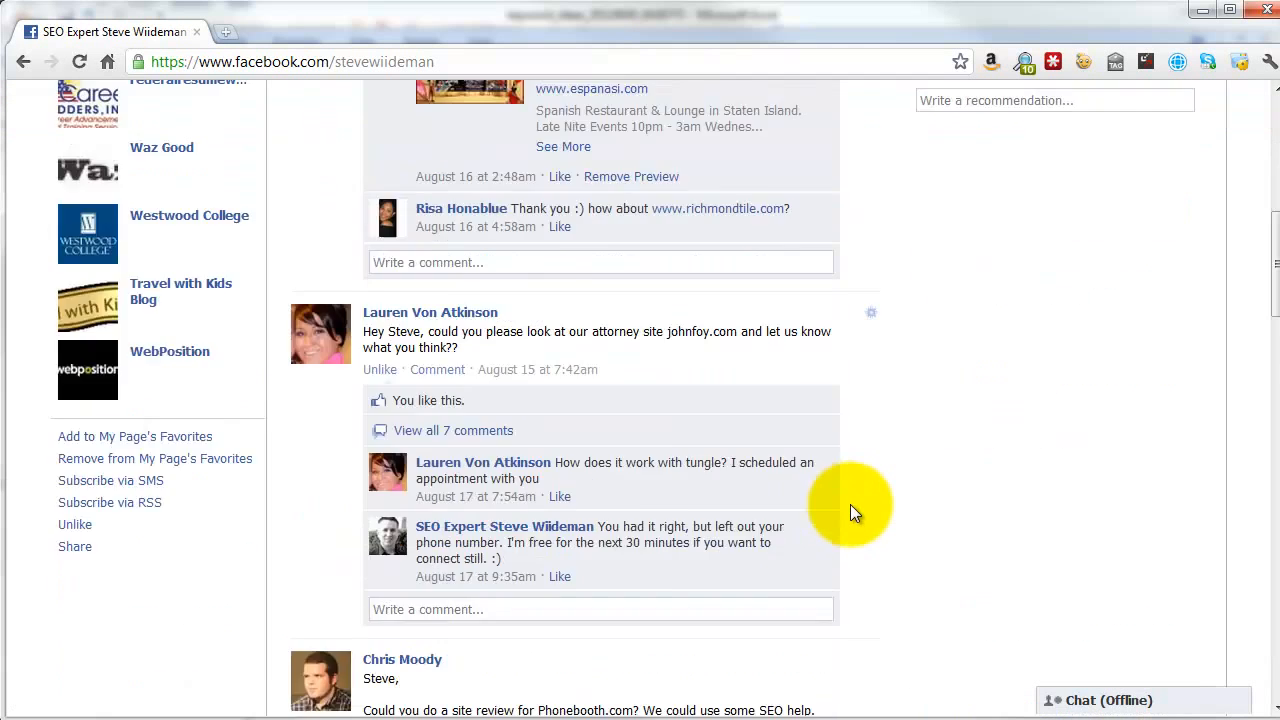
pyautogui.scroll(-5, 853, 501)
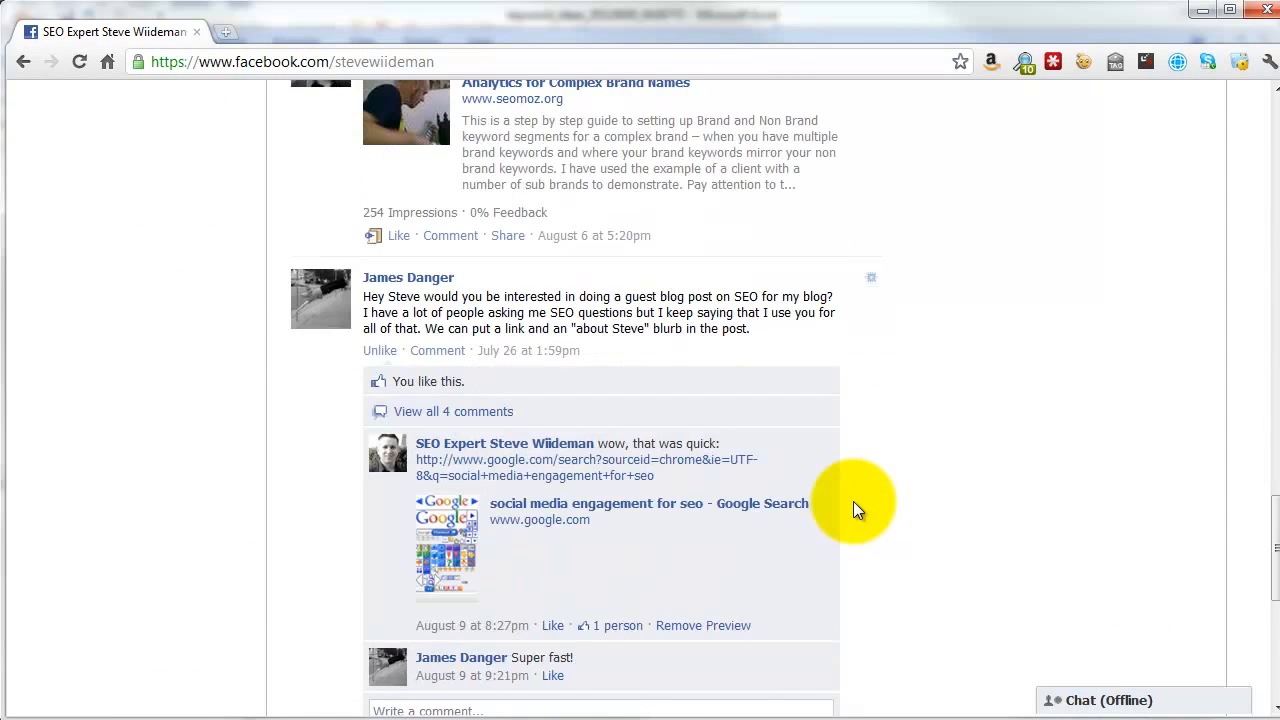
pyautogui.scroll(-3, 853, 501)
pyautogui.scroll(-5, 853, 501)
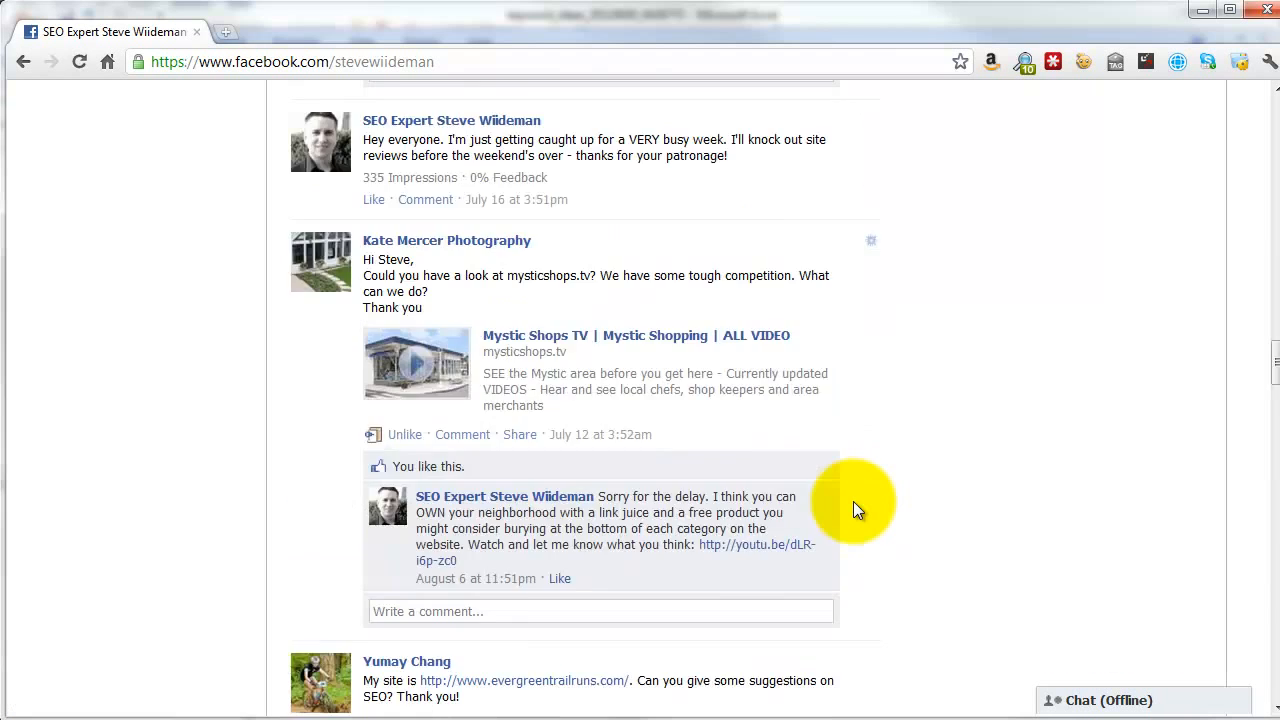
pyautogui.scroll(6, 851, 500)
pyautogui.scroll(20, 850, 500)
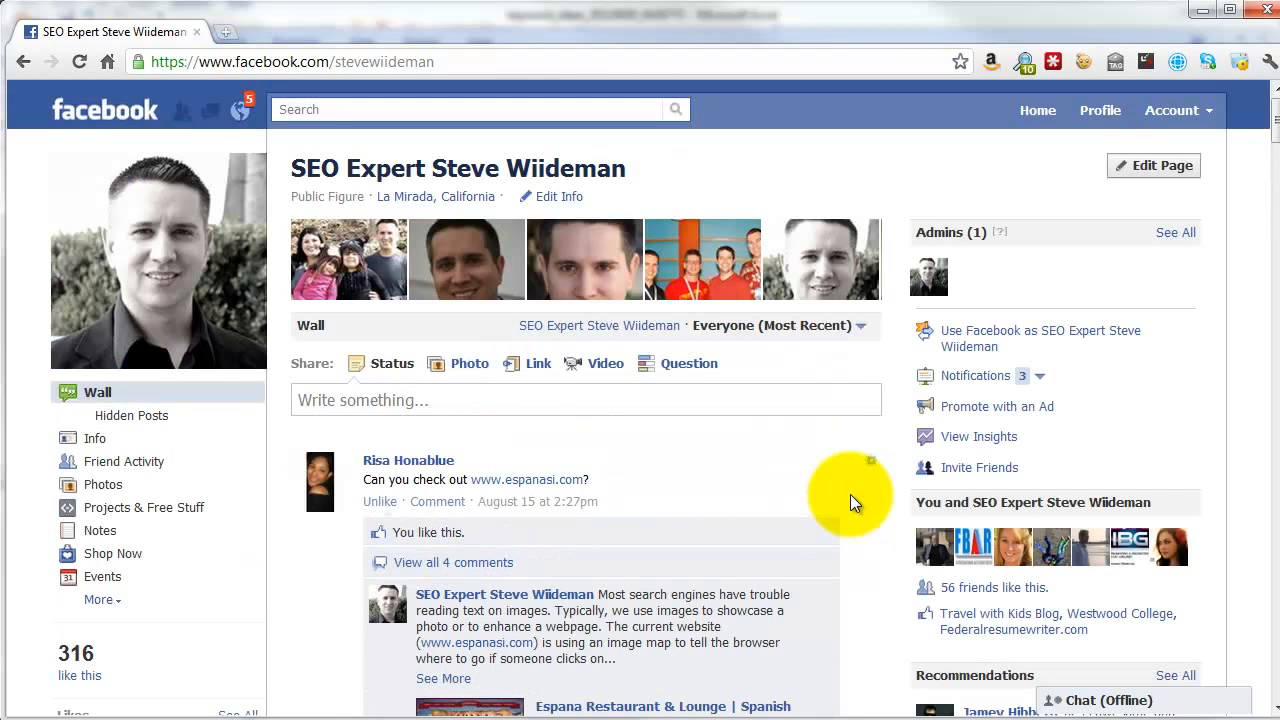